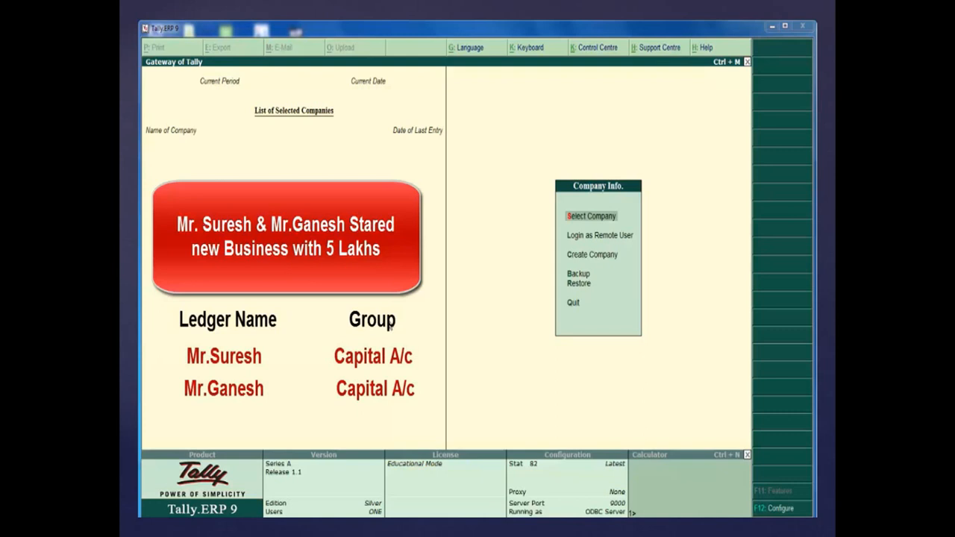
Switch to Tally.ERP 9 and start creating a new company.
{"action": "key", "text": "alt+Tab"}
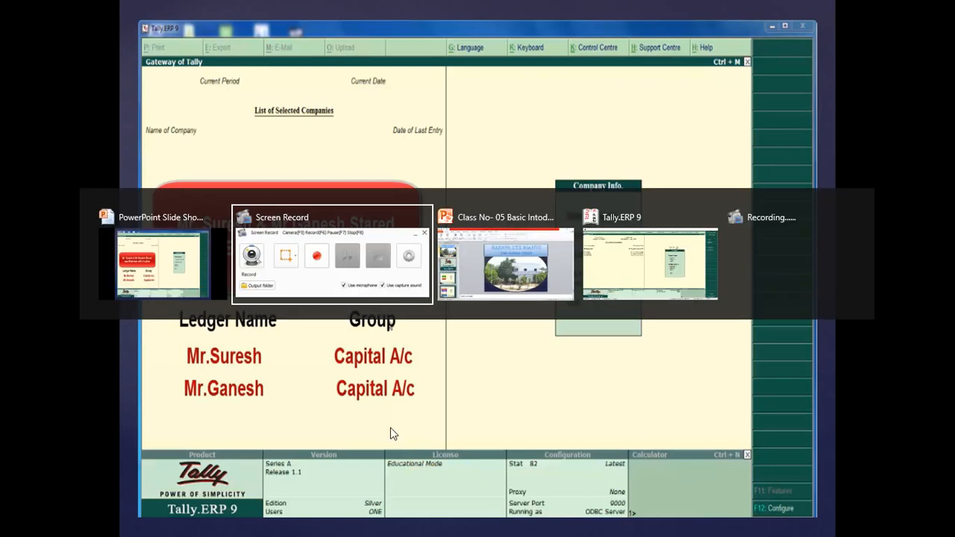
{"action": "key", "text": "alt+Tab"}
{"action": "key", "text": "alt+Tab"}
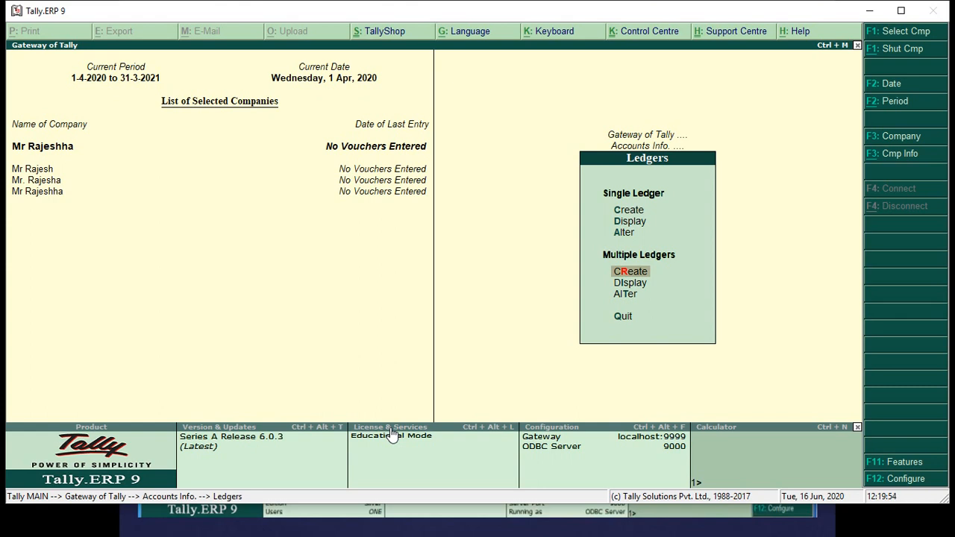
{"action": "left_click", "coordinate": [882, 154]}
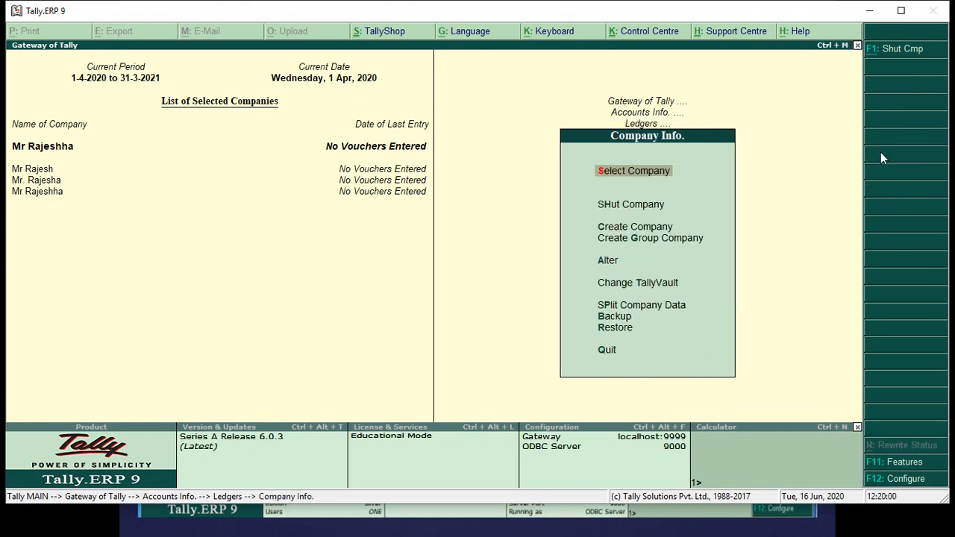
{"action": "key", "text": "Down"}
{"action": "key", "text": "Down"}
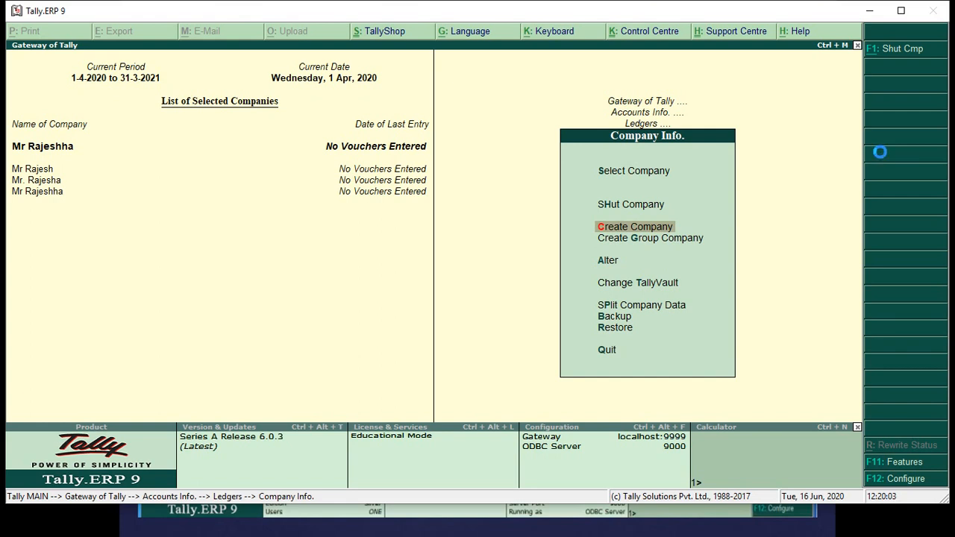
{"action": "key", "text": "Return"}
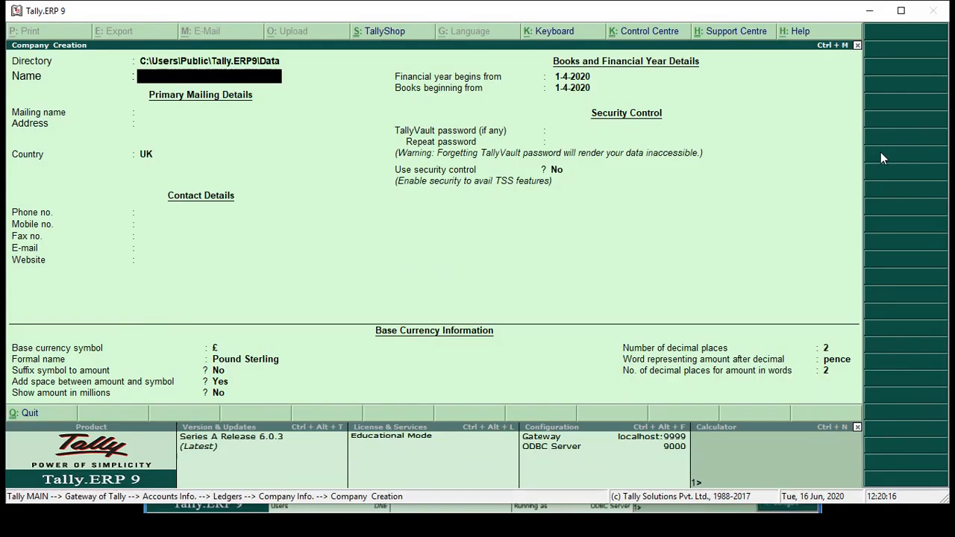
Enter the owner's name as the company name, keep it as the mailing name, and fill in the address.
{"action": "type", "text": "Mr Rajessh"}
{"action": "key", "text": "Return"}
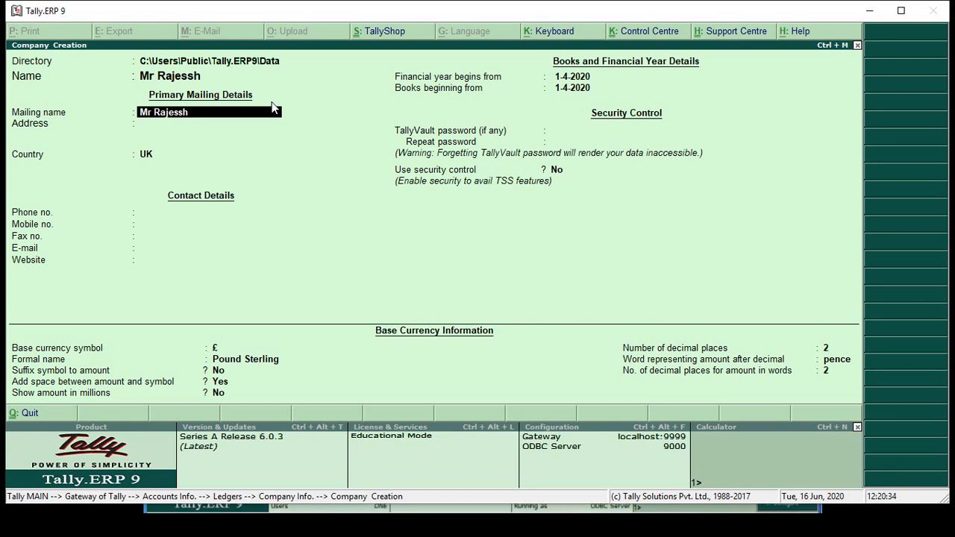
{"action": "key", "text": "Return"}
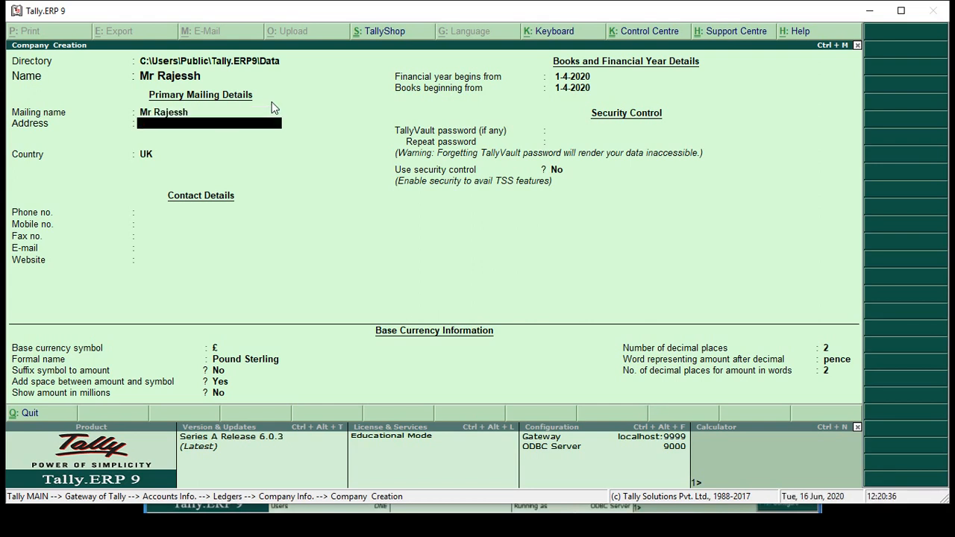
{"action": "type", "text": "Basava ITI Manv"}
{"action": "key", "text": "Return"}
{"action": "key", "text": "Return"}
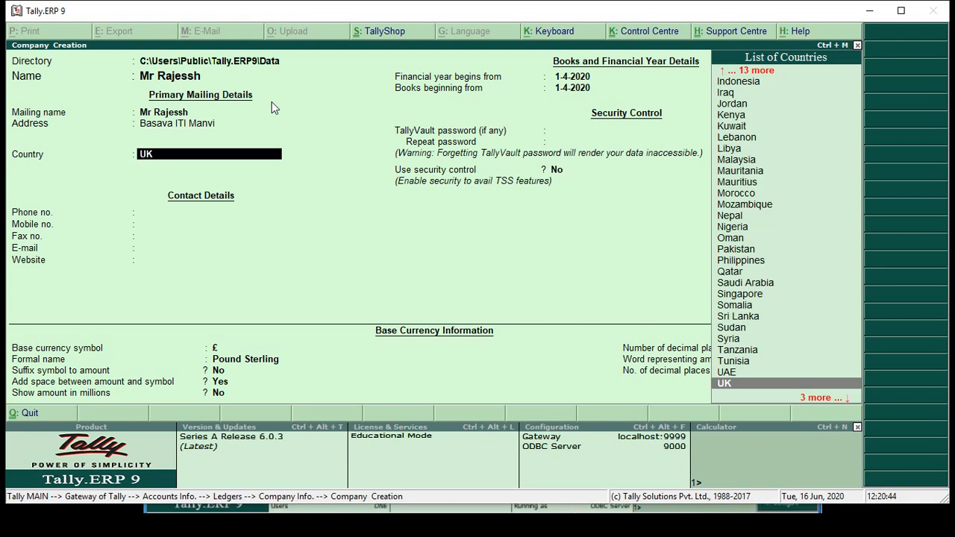
Set the company's country to India and state to Karnataka, then save the company with the remaining defaults.
{"action": "type", "text": "Ind"}
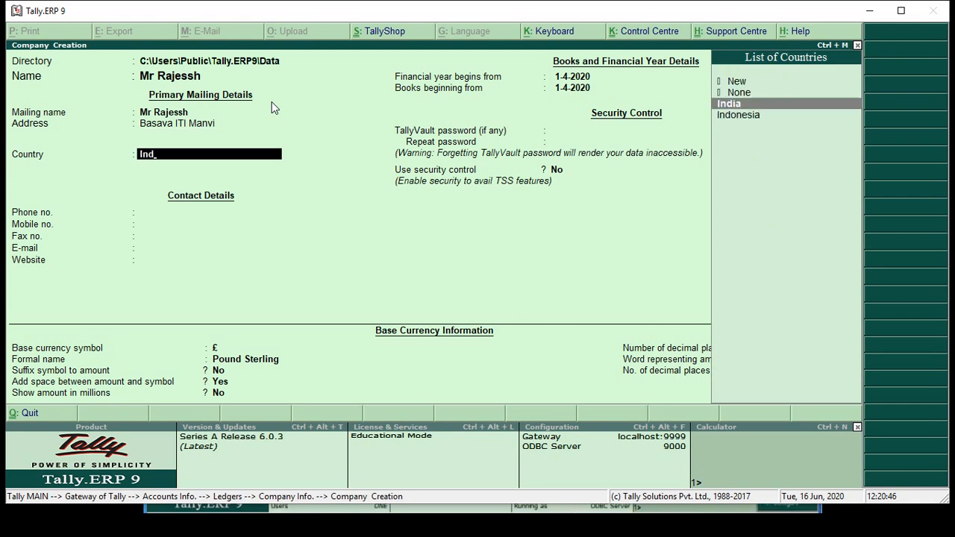
{"action": "key", "text": "Return"}
{"action": "type", "text": "Ka"}
{"action": "key", "text": "Return"}
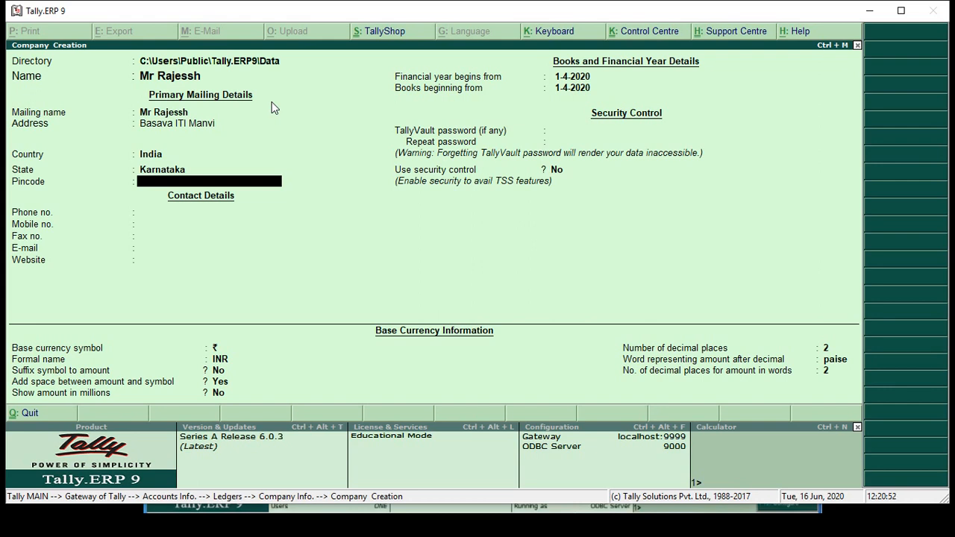
{"action": "key", "text": "Return"}
{"action": "key", "text": "Return"}
{"action": "key", "text": "Return"}
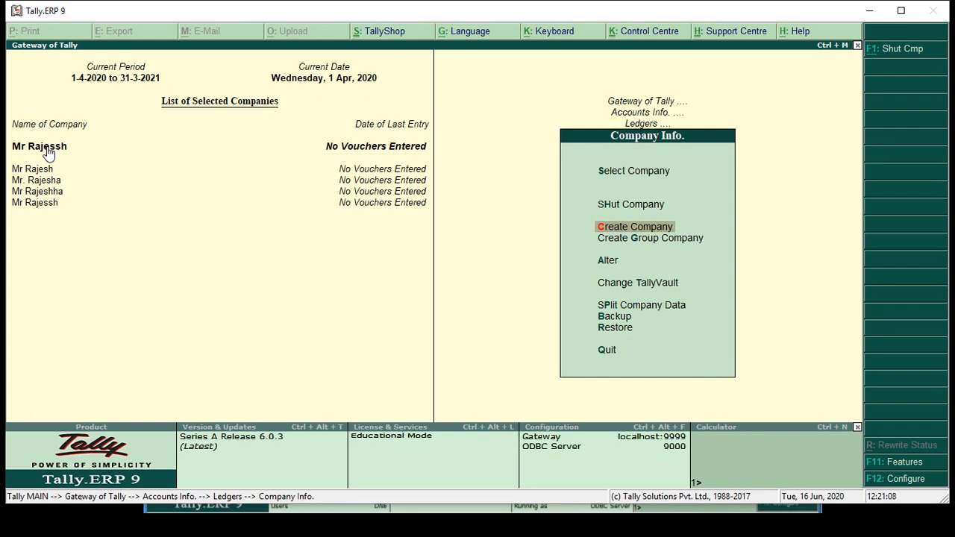
Return to the Gateway of Tally and check the ledger names and groups on the presentation slide.
{"action": "key", "text": "Escape"}
{"action": "key", "text": "Escape"}
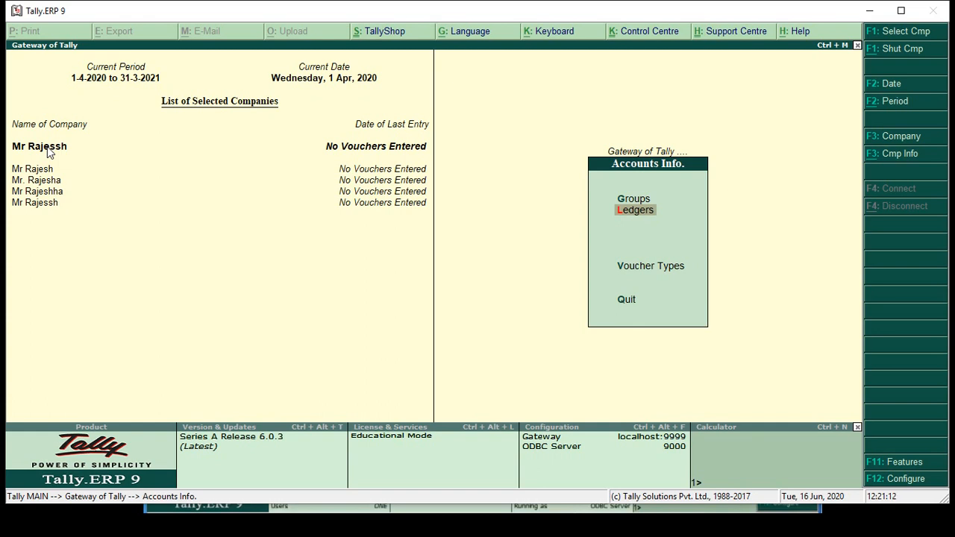
{"action": "key", "text": "Escape"}
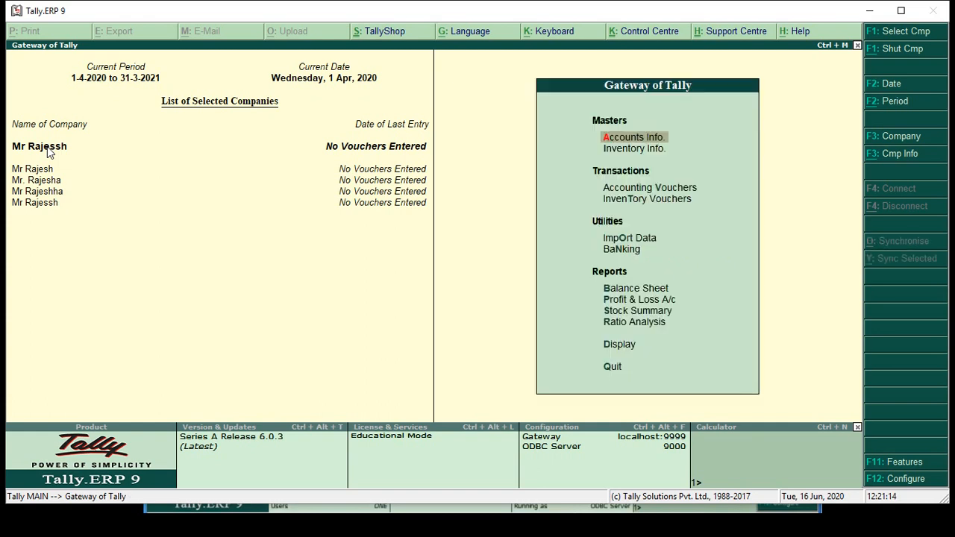
{"action": "key", "text": "alt+Tab"}
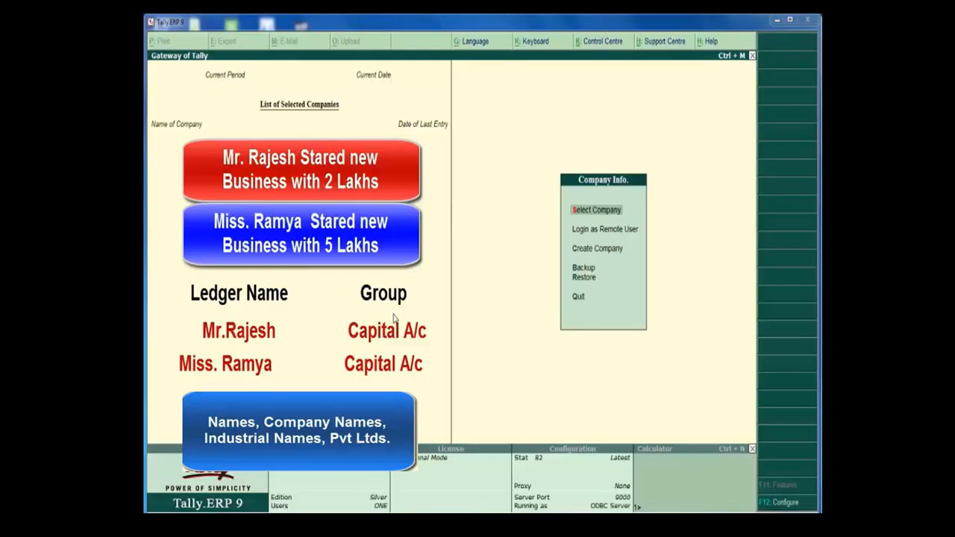
{"action": "key", "text": "alt+Tab"}
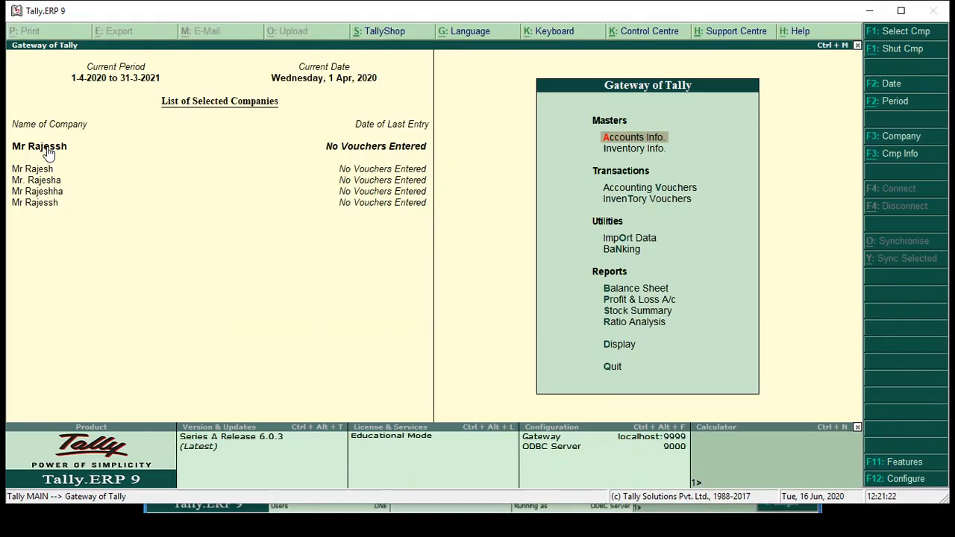
Start a single ledger in the new company and name it after the business owner.
{"action": "key", "text": "Return"}
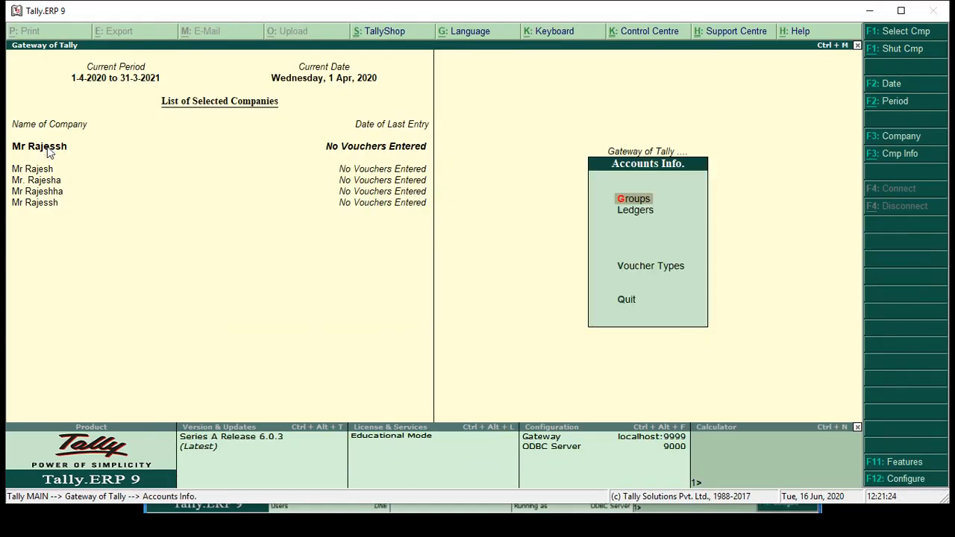
{"action": "key", "text": "Down"}
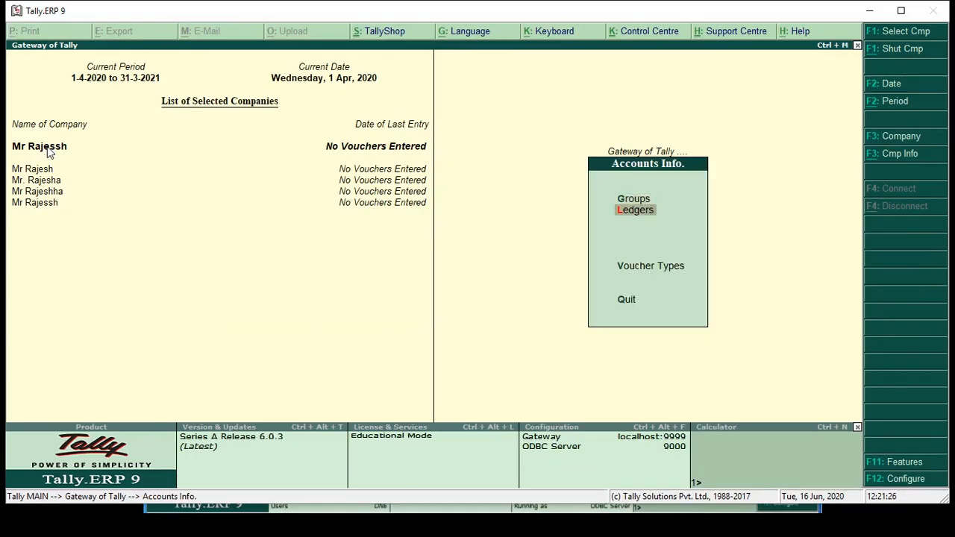
{"action": "key", "text": "Return"}
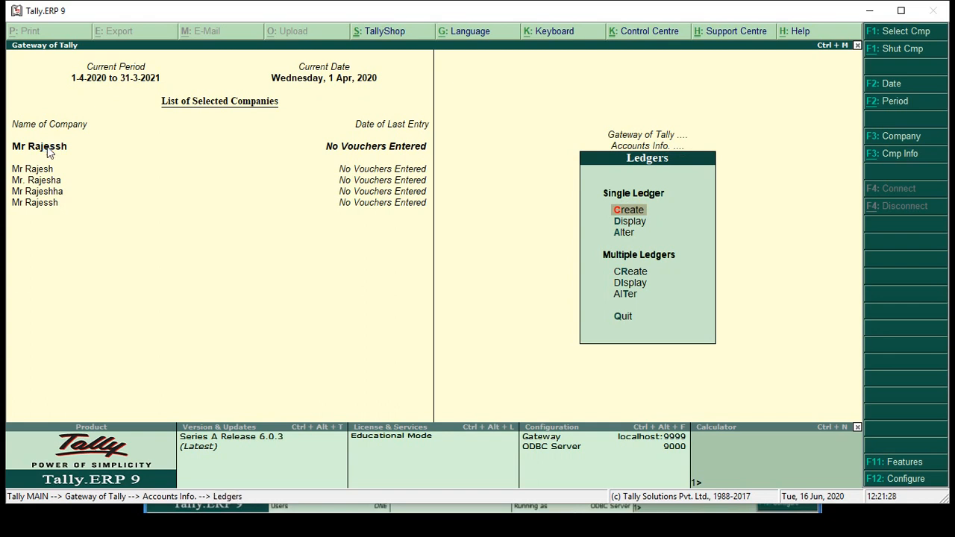
{"action": "key", "text": "Return"}
{"action": "type", "text": "Mr"}
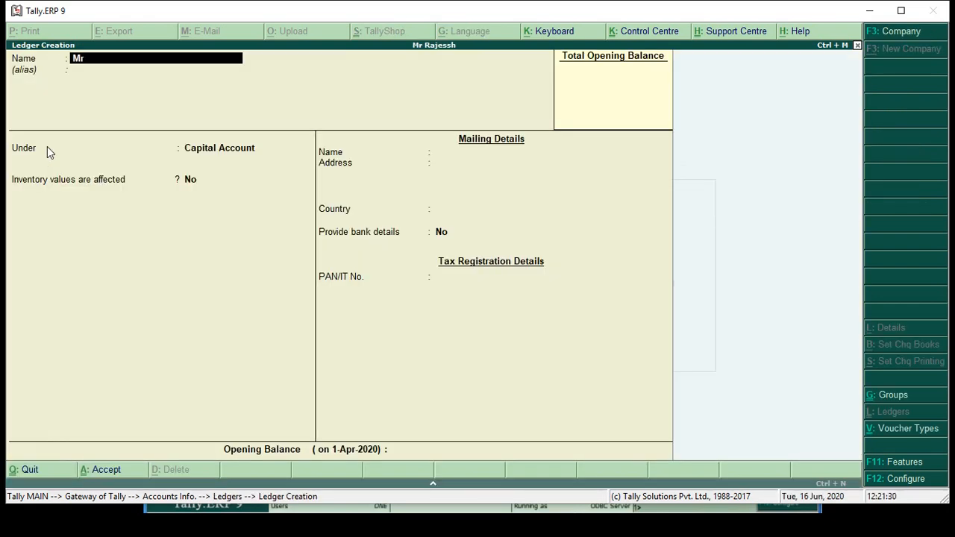
{"action": "type", "text": " Rajesh"}
{"action": "key", "text": "Return"}
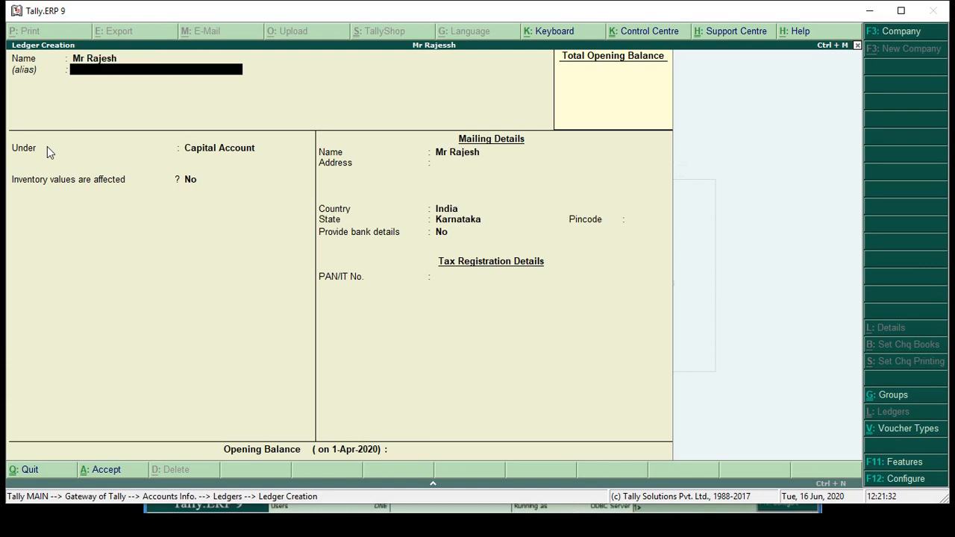
Place the owner's ledger under Capital Account, leave the alias blank, keep the default mailing details, and save it.
{"action": "key", "text": "Return"}
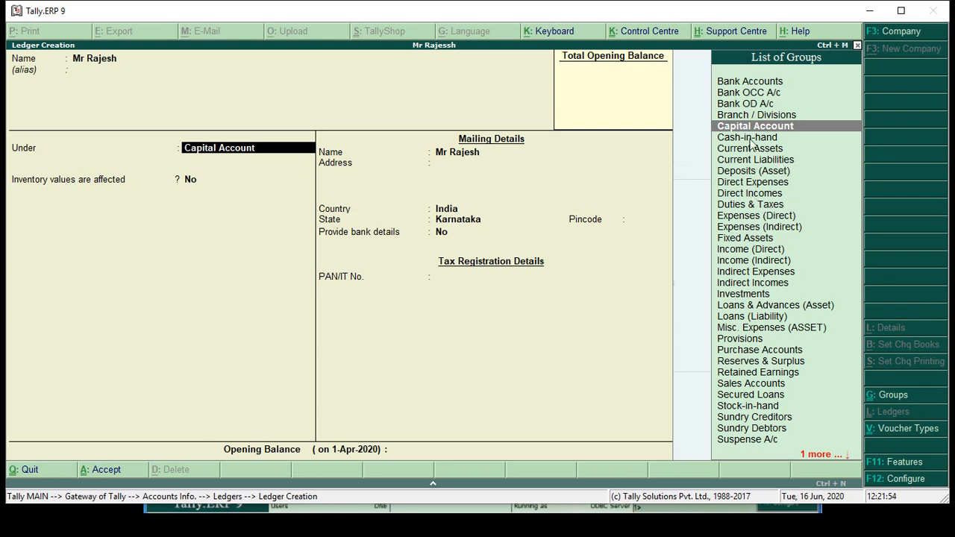
{"action": "key", "text": "Return"}
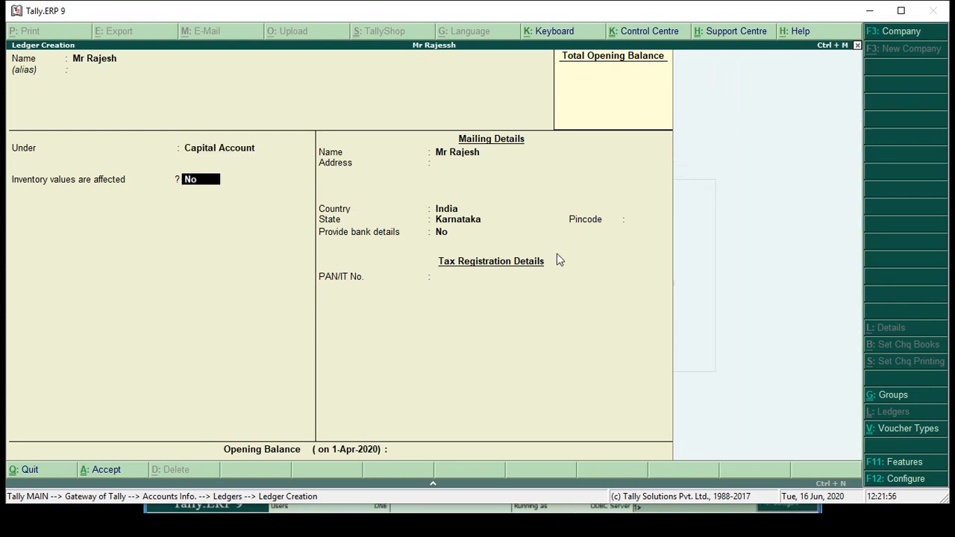
{"action": "key", "text": "Return"}
{"action": "key", "text": "Return"}
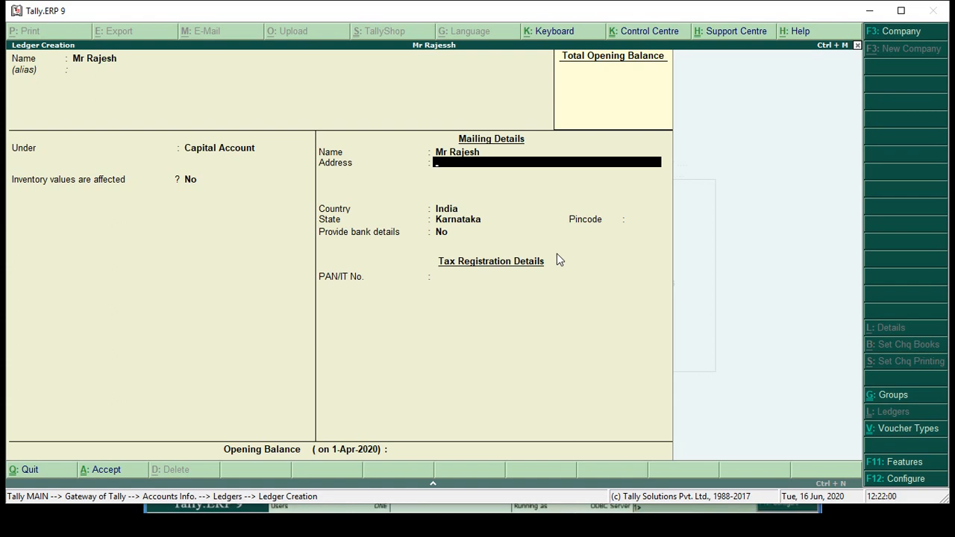
{"action": "key", "text": "Return"}
{"action": "key", "text": "Return"}
{"action": "key", "text": "Return"}
{"action": "key", "text": "Return"}
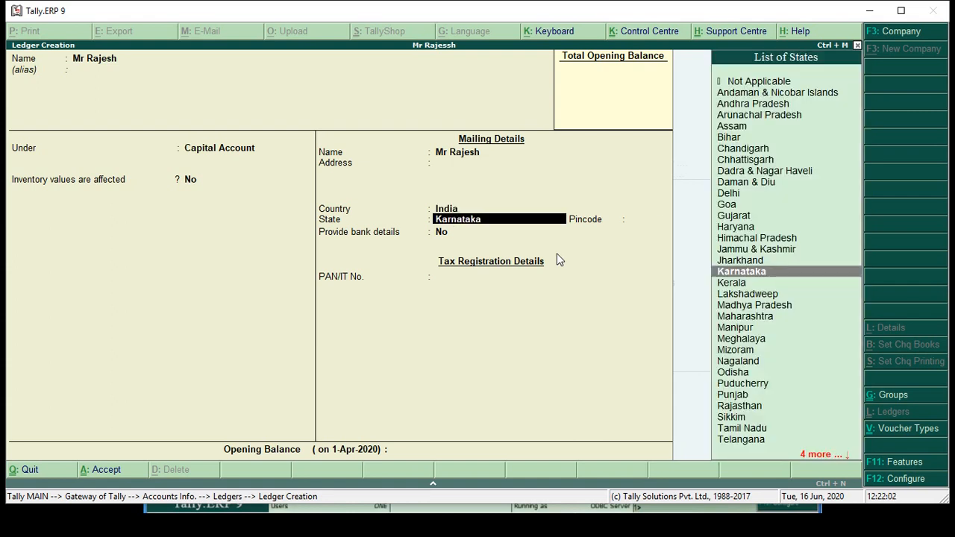
{"action": "key", "text": "Return"}
{"action": "key", "text": "Return"}
{"action": "key", "text": "Return"}
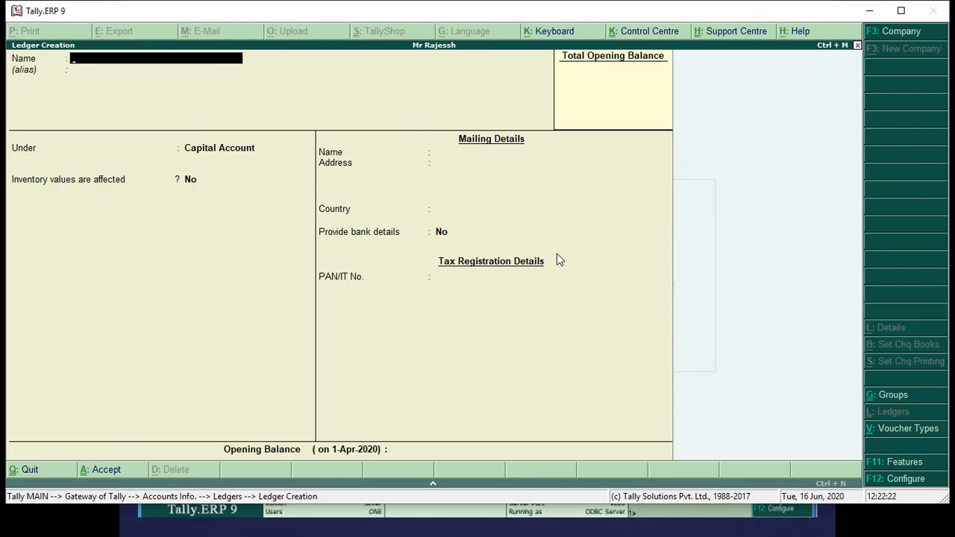
Leave single ledger creation and start creating multiple ledgers with All Items as the group.
{"action": "key", "text": "Escape"}
{"action": "key", "text": "Return"}
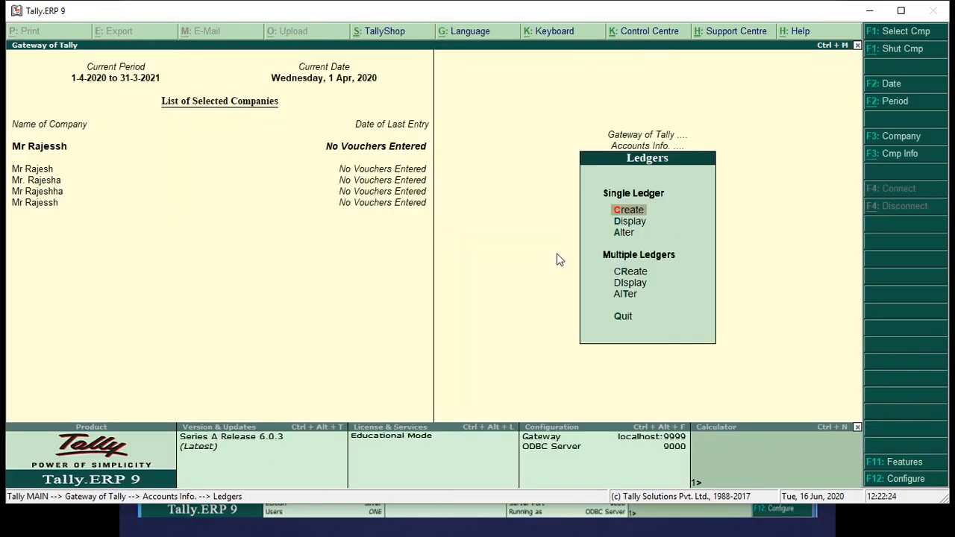
{"action": "key", "text": "Down"}
{"action": "key", "text": "Down"}
{"action": "key", "text": "Down"}
{"action": "key", "text": "Return"}
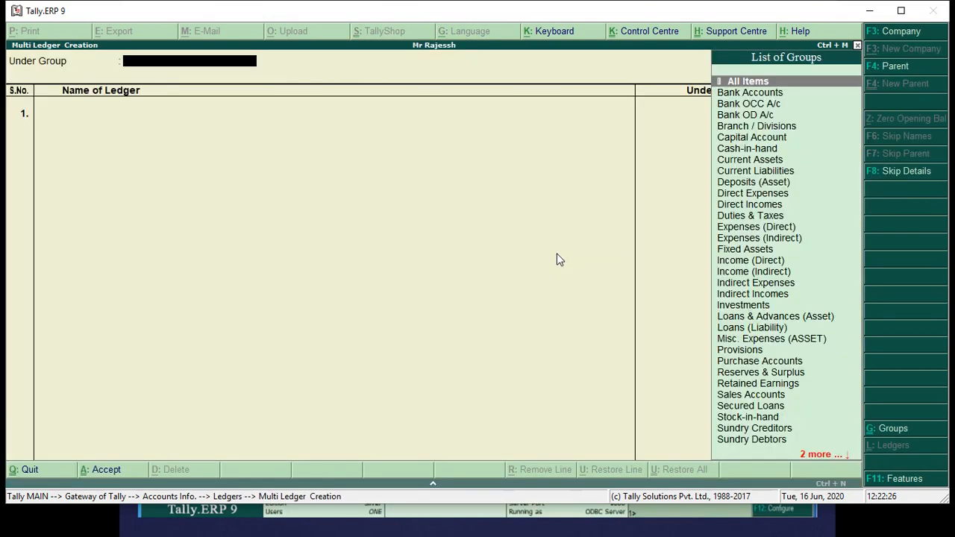
{"action": "key", "text": "Return"}
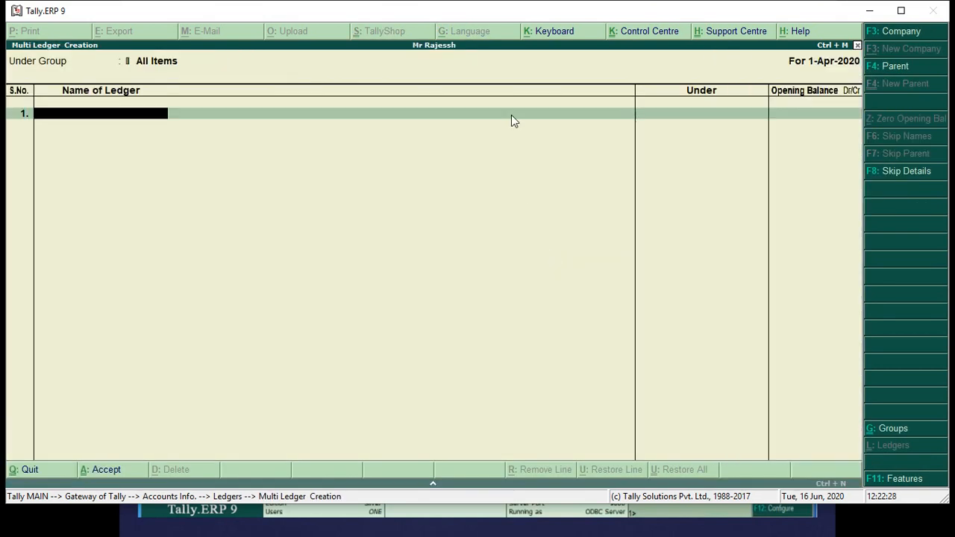
Add the first partner's name as a ledger under Capital Account with no opening balance.
{"action": "type", "text": "MR SURESH"}
{"action": "key", "text": "Return"}
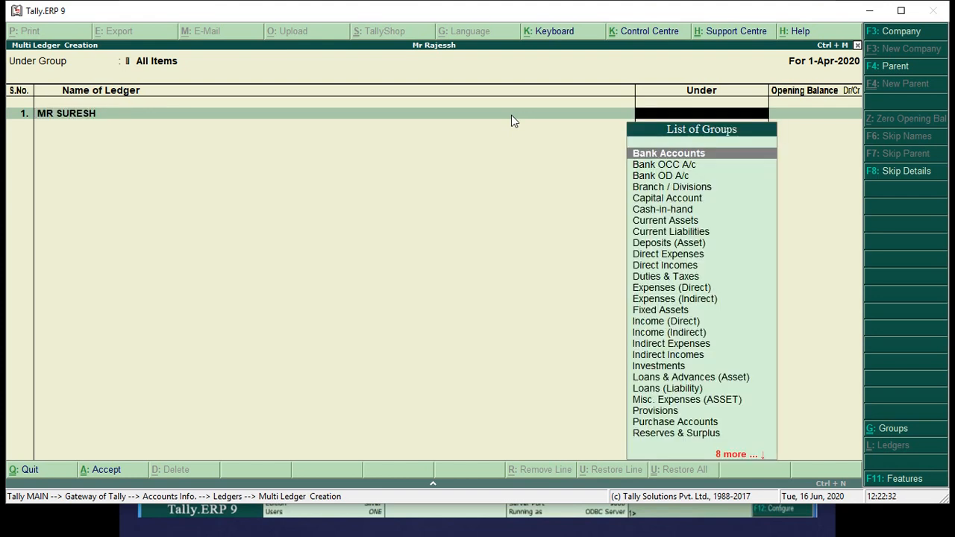
{"action": "type", "text": "CA"}
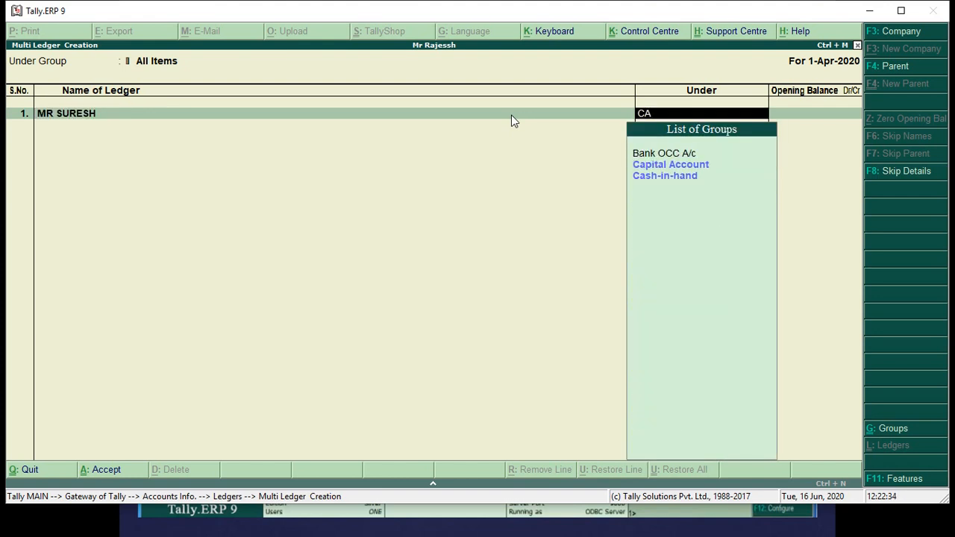
{"action": "key", "text": "Return"}
{"action": "key", "text": "Return"}
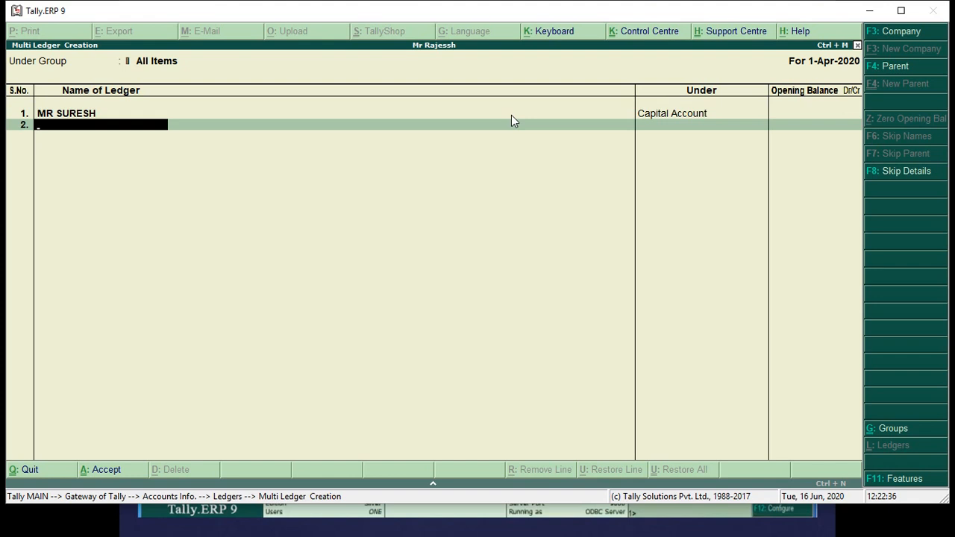
Add the second partner's name as a ledger under Capital Account, save both ledgers, and return to Accounts Info.
{"action": "type", "text": "MR GANESH"}
{"action": "key", "text": "Return"}
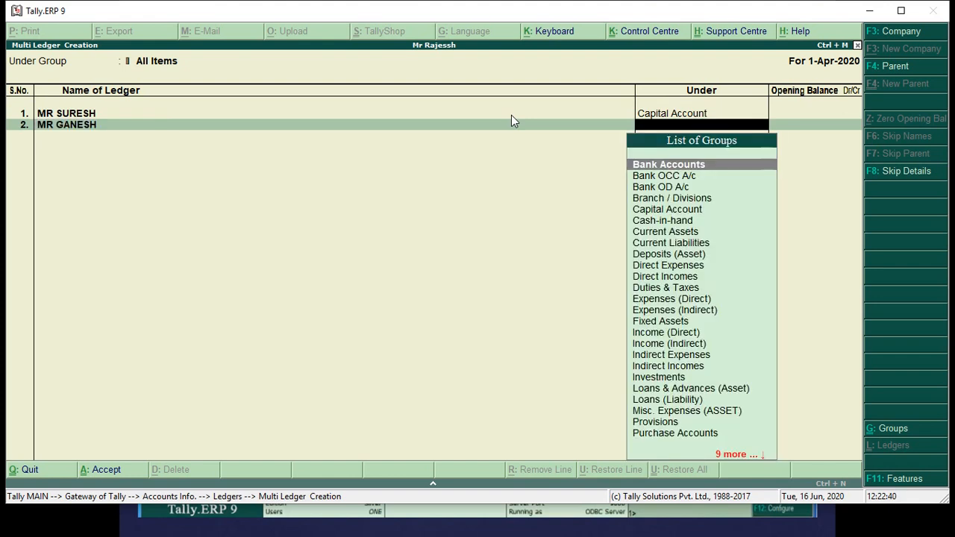
{"action": "type", "text": "CA"}
{"action": "key", "text": "Return"}
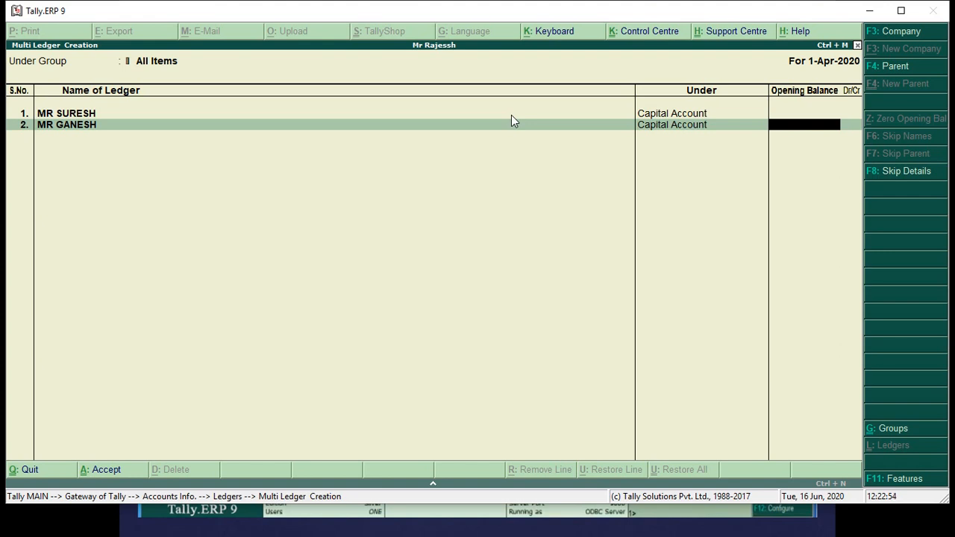
{"action": "key", "text": "Return"}
{"action": "key", "text": "Return"}
{"action": "key", "text": "Return"}
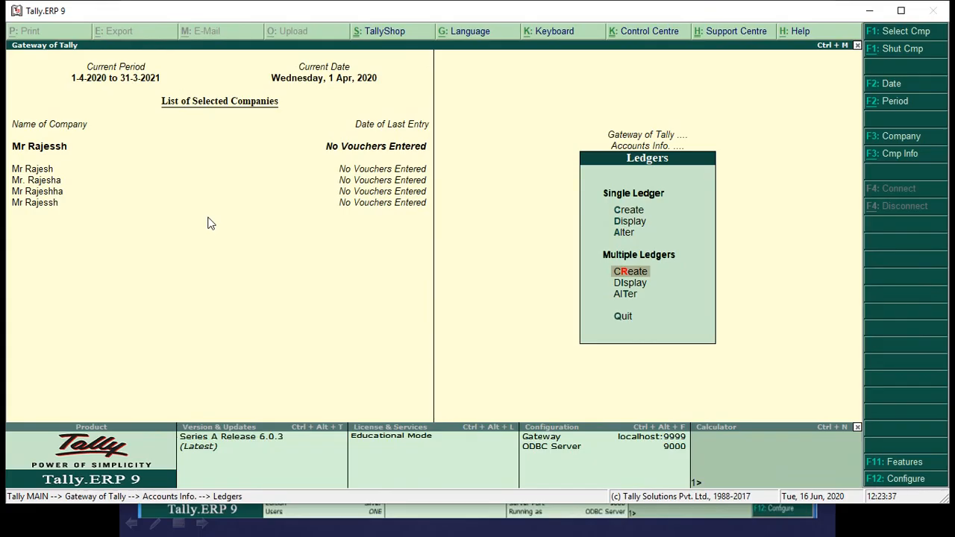
{"action": "key", "text": "Escape"}
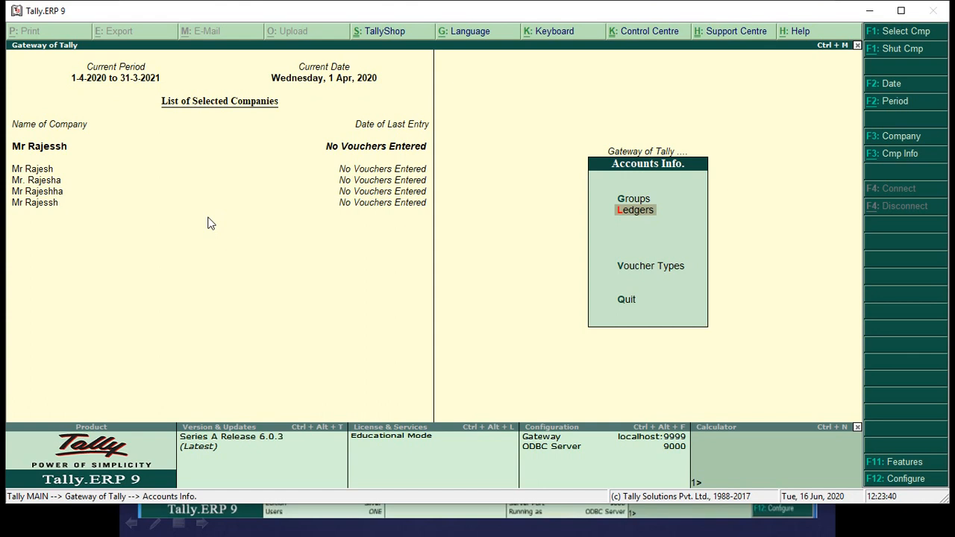
Start creating a single ledger named FURNITURE and leave its alias blank.
{"action": "key", "text": "Return"}
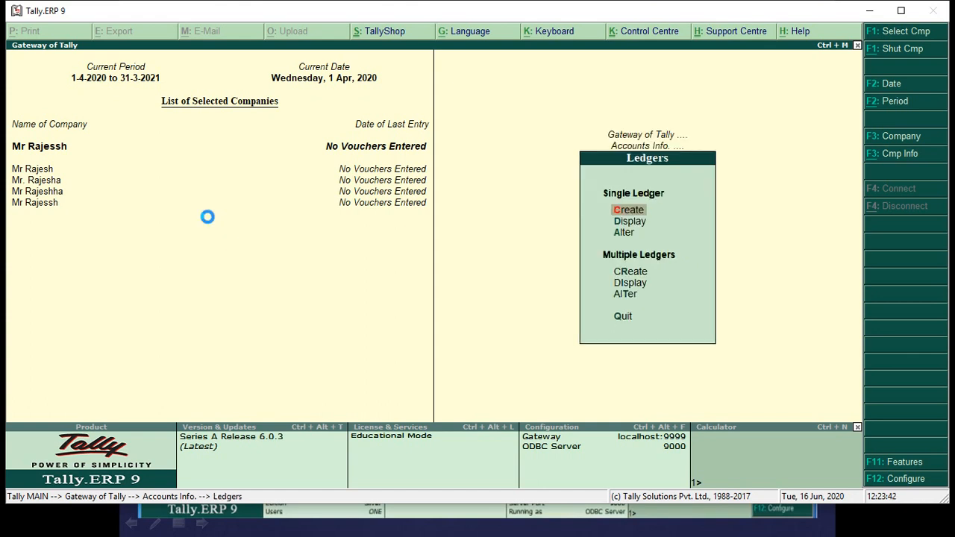
{"action": "key", "text": "Return"}
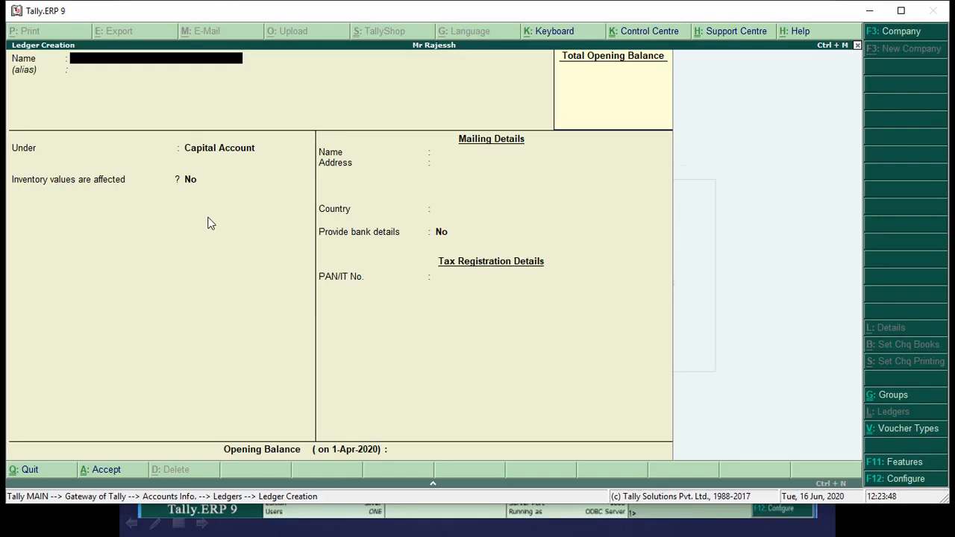
{"action": "type", "text": "FURNITURE"}
{"action": "key", "text": "Return"}
{"action": "key", "text": "Return"}
Place the FURNITURE ledger under Fixed Assets, keep the default mailing details with no opening balance, and save it.
{"action": "type", "text": "fi"}
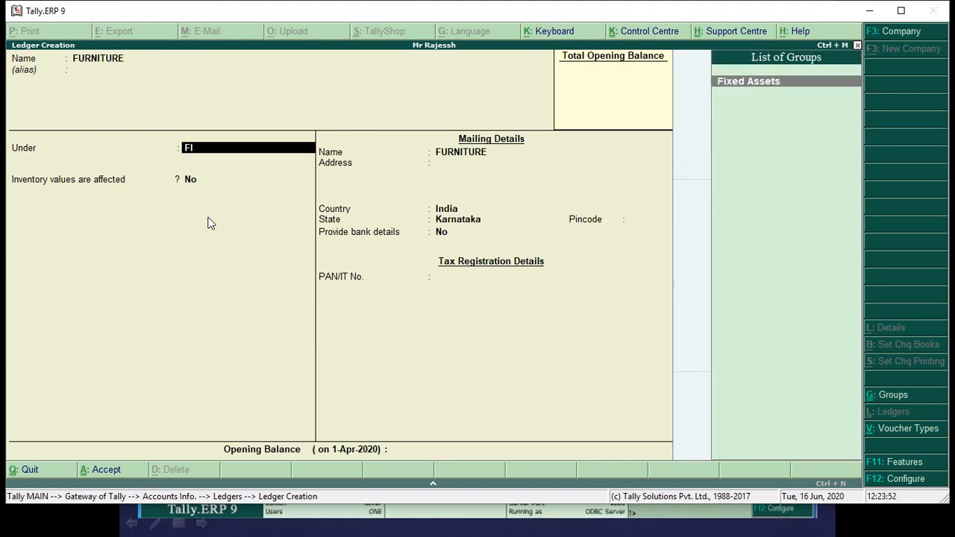
{"action": "key", "text": "Return"}
{"action": "key", "text": "Return"}
{"action": "key", "text": "Return"}
{"action": "key", "text": "Return"}
{"action": "key", "text": "Return"}
{"action": "key", "text": "Return"}
{"action": "key", "text": "Return"}
{"action": "key", "text": "Return"}
{"action": "key", "text": "Return"}
{"action": "key", "text": "Return"}
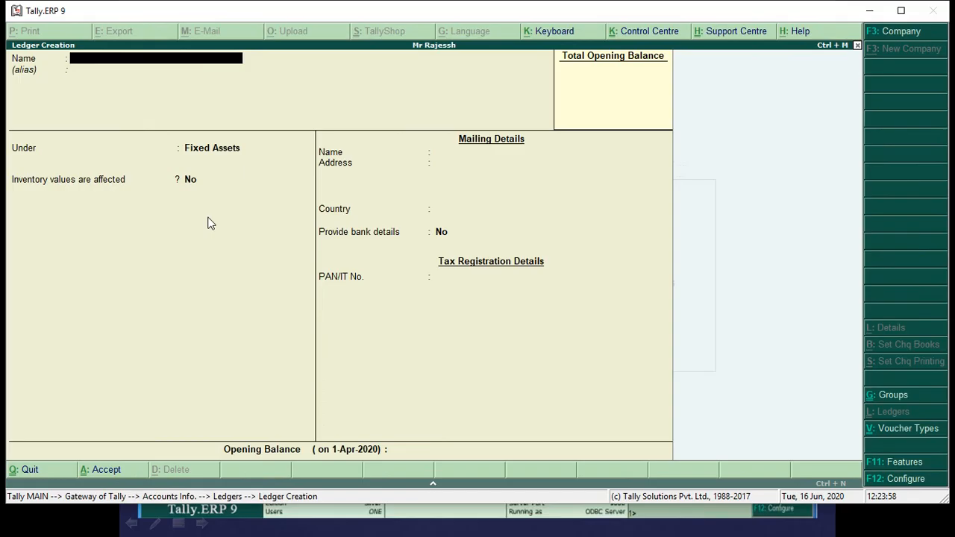
Create and save a ledger named COMPUTER PUR under Fixed Assets, keeping the default mailing details.
{"action": "type", "text": "COMPUTER PUR"}
{"action": "key", "text": "Return"}
{"action": "key", "text": "Return"}
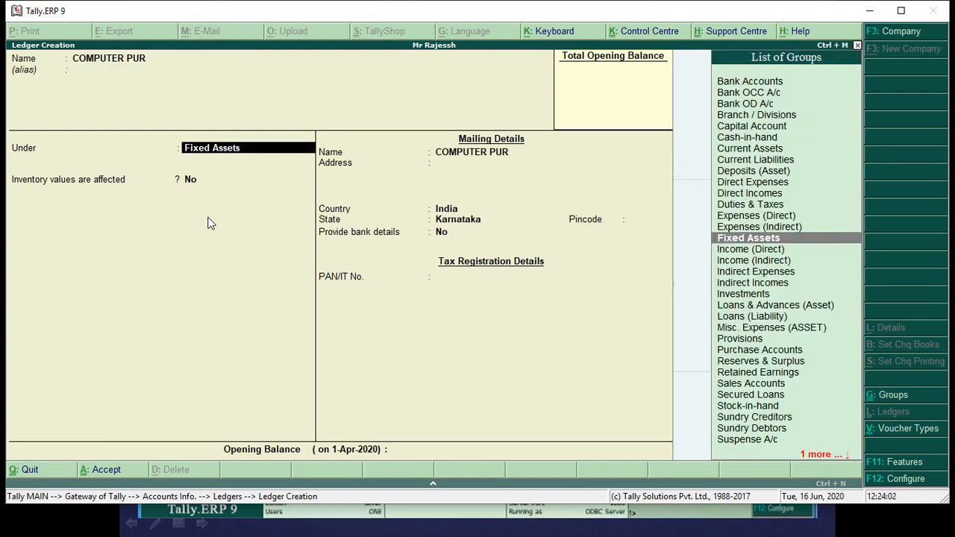
{"action": "key", "text": "Return"}
{"action": "key", "text": "Return"}
{"action": "key", "text": "Return"}
{"action": "key", "text": "Return"}
{"action": "key", "text": "Return"}
{"action": "key", "text": "Return"}
{"action": "key", "text": "Return"}
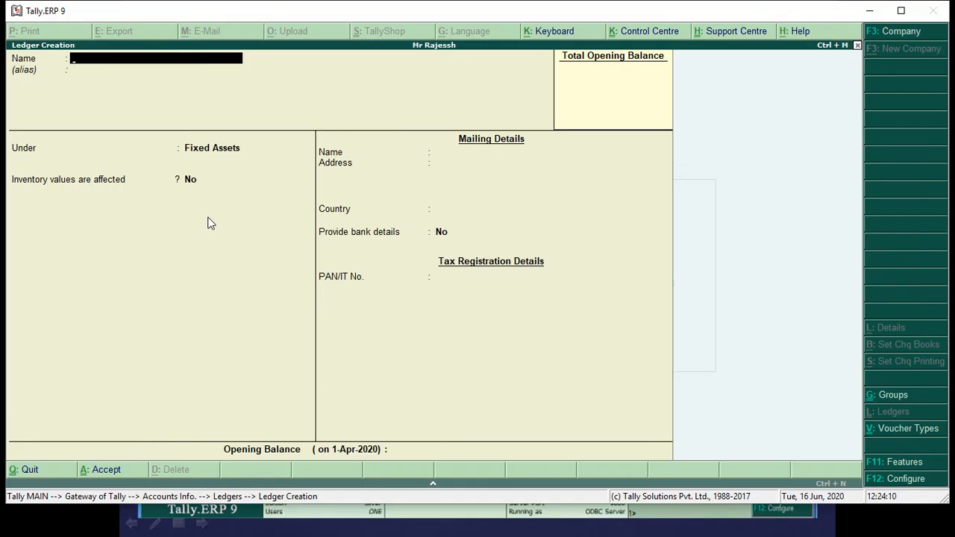
Create and save a ledger named LAND PUR under Fixed Assets, with no alias and the default mailing details.
{"action": "type", "text": "LAND PUR"}
{"action": "key", "text": "Return"}
{"action": "key", "text": "Return"}
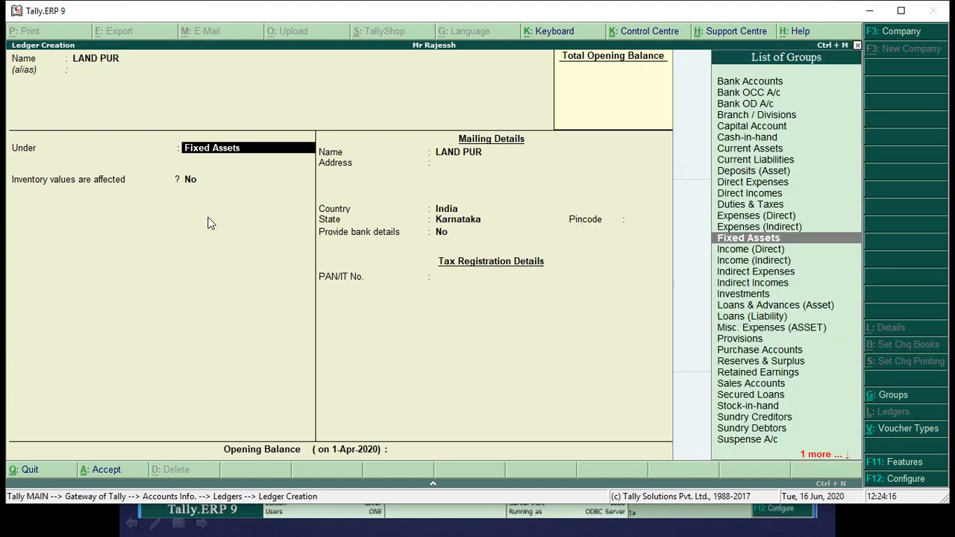
{"action": "key", "text": "Return"}
{"action": "key", "text": "Return"}
{"action": "key", "text": "Return"}
{"action": "key", "text": "Return"}
{"action": "key", "text": "Return"}
{"action": "key", "text": "Return"}
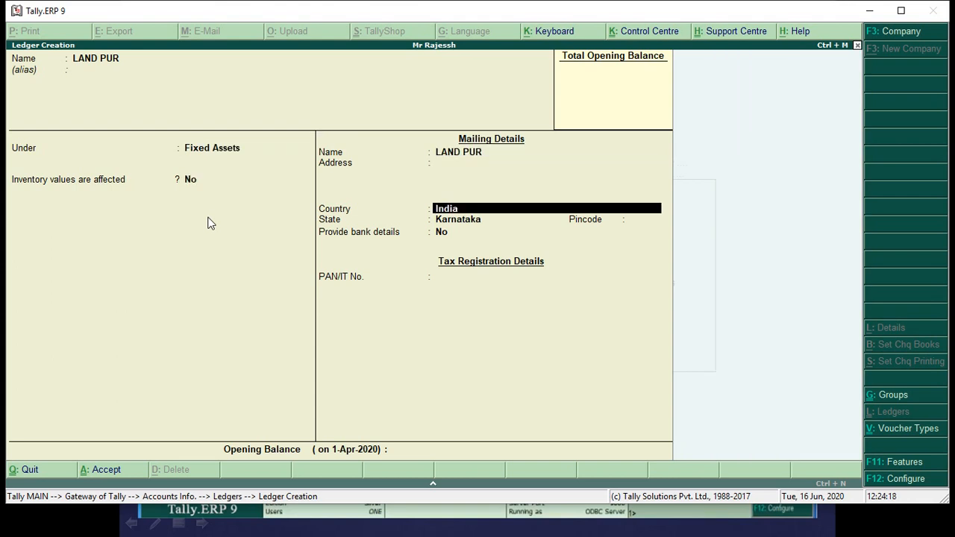
{"action": "key", "text": "Return"}
{"action": "key", "text": "Return"}
{"action": "key", "text": "Return"}
{"action": "key", "text": "Return"}
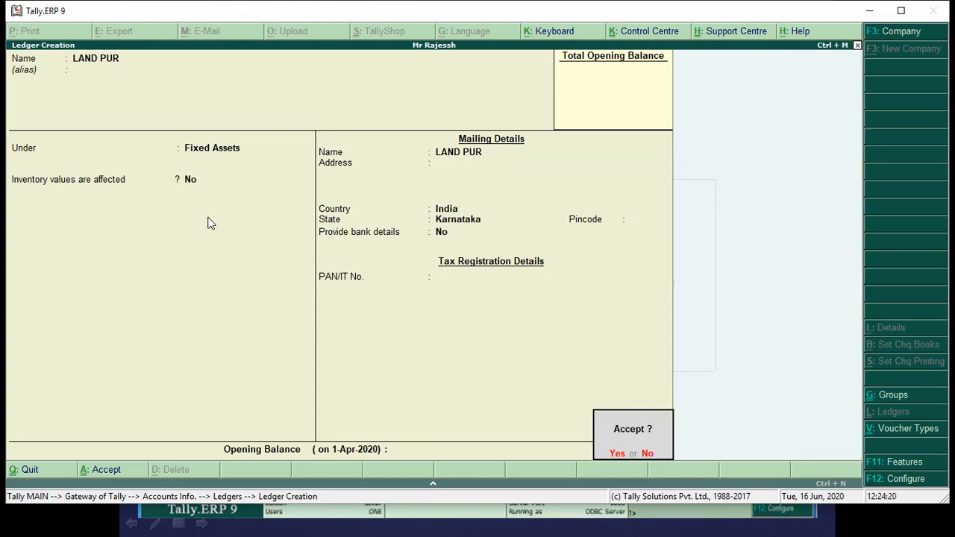
{"action": "key", "text": "Return"}
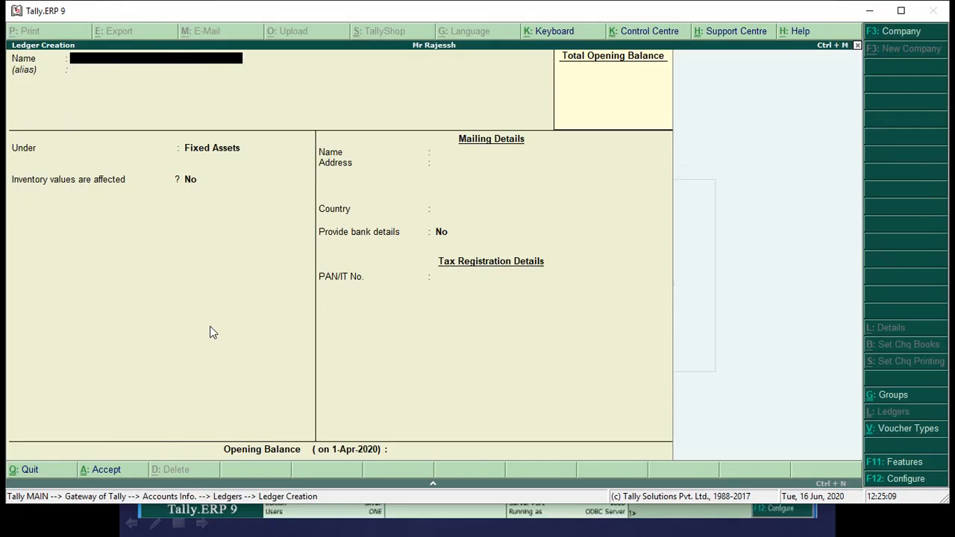
Quit single ledger creation and return to the Gateway of Tally.
{"action": "key", "text": "Escape"}
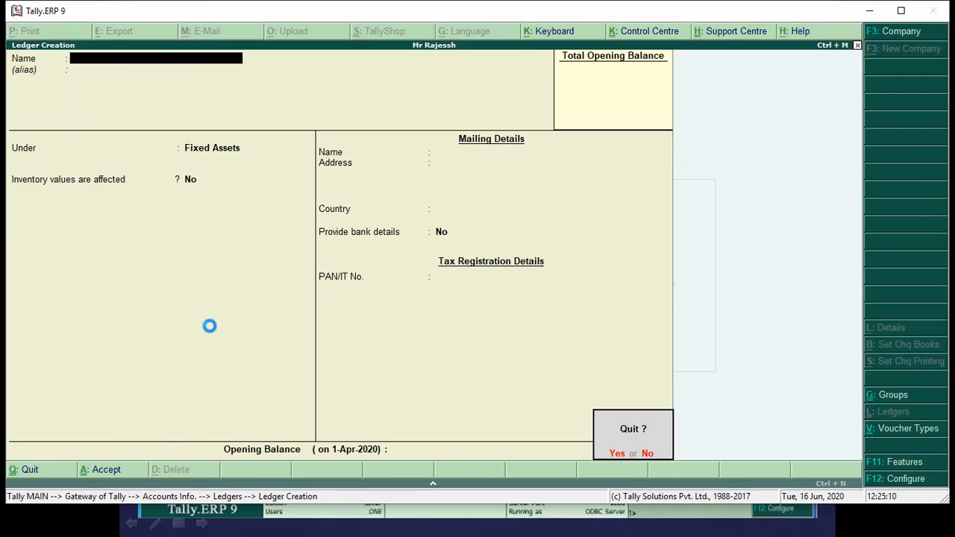
{"action": "key", "text": "y"}
{"action": "key", "text": "Escape"}
{"action": "key", "text": "Escape"}
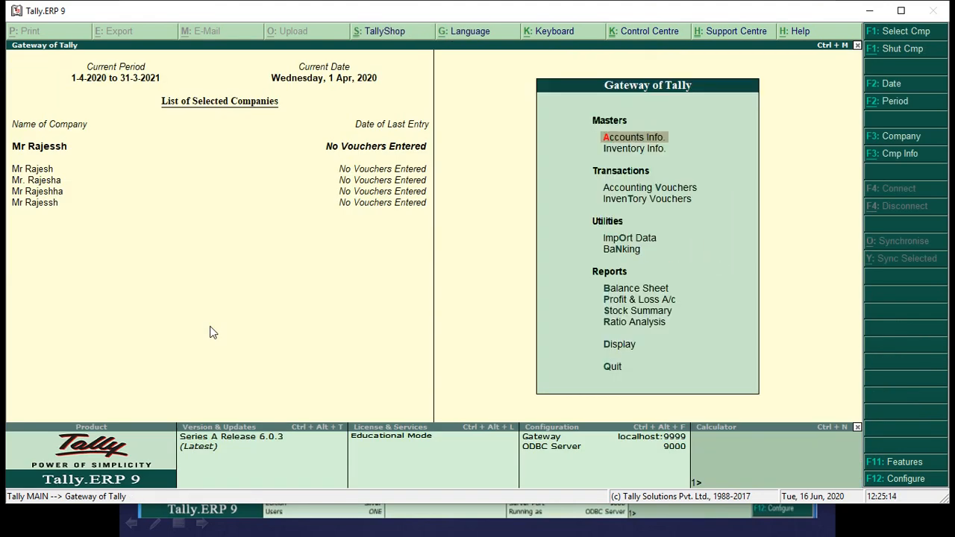
Start creating multiple ledgers from Accounts Info with All Items as the group.
{"action": "key", "text": "Return"}
{"action": "key", "text": "Down"}
{"action": "key", "text": "Return"}
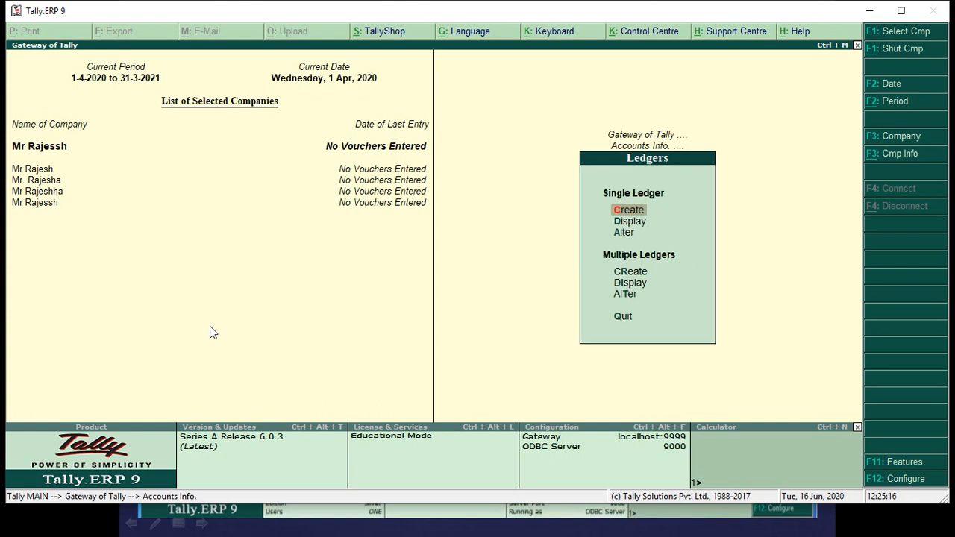
{"action": "key", "text": "Down"}
{"action": "key", "text": "Down"}
{"action": "key", "text": "Down"}
{"action": "key", "text": "Return"}
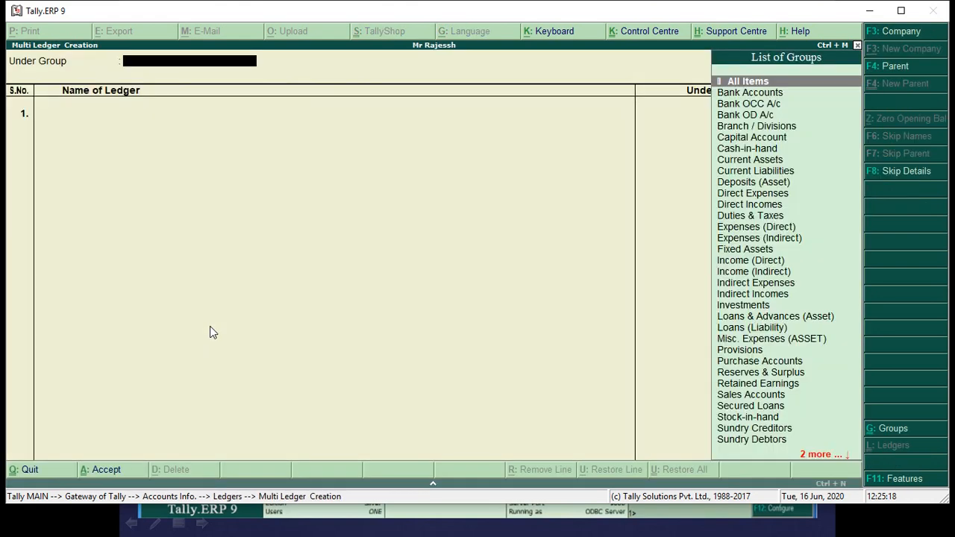
{"action": "key", "text": "Return"}
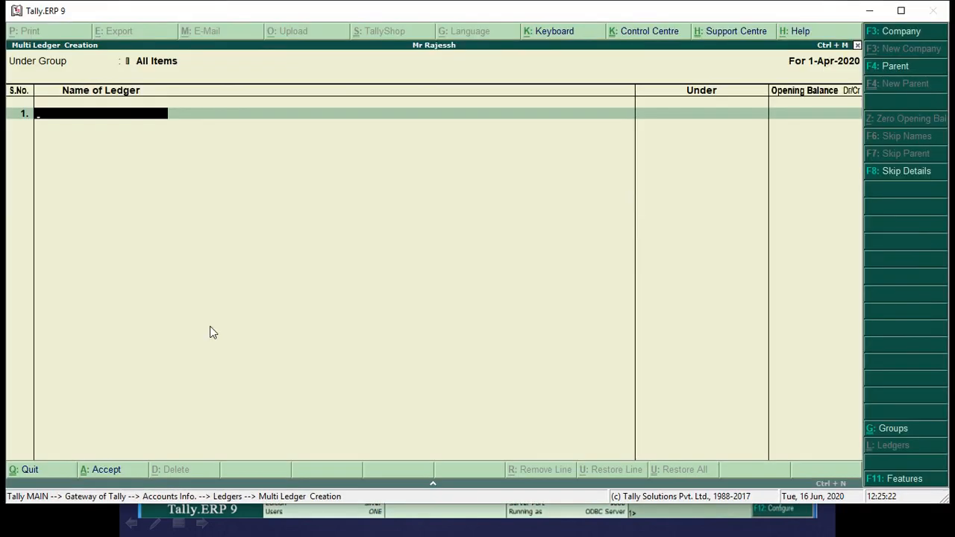
Add WAGES PAID as the first ledger under Direct Expenses with no opening balance.
{"action": "type", "text": "WAGES PAID"}
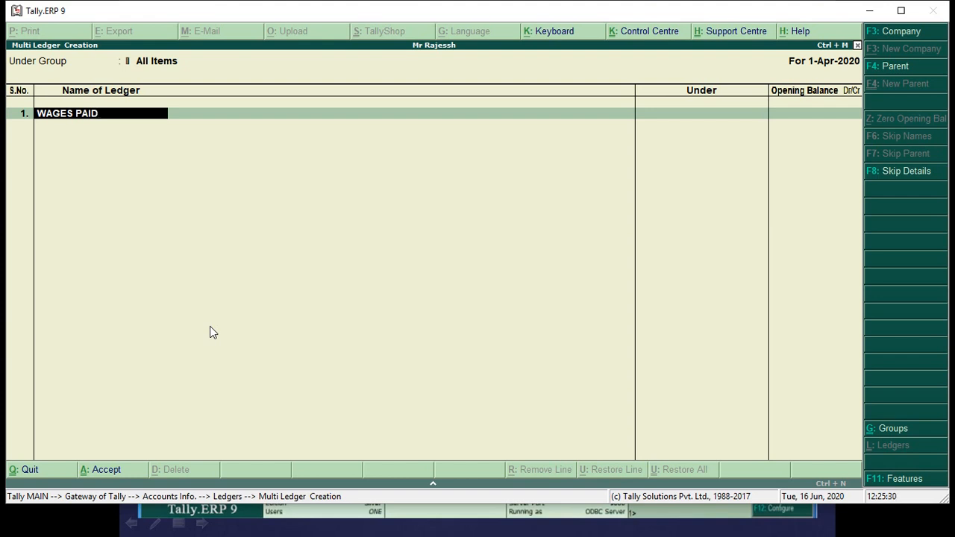
{"action": "key", "text": "Return"}
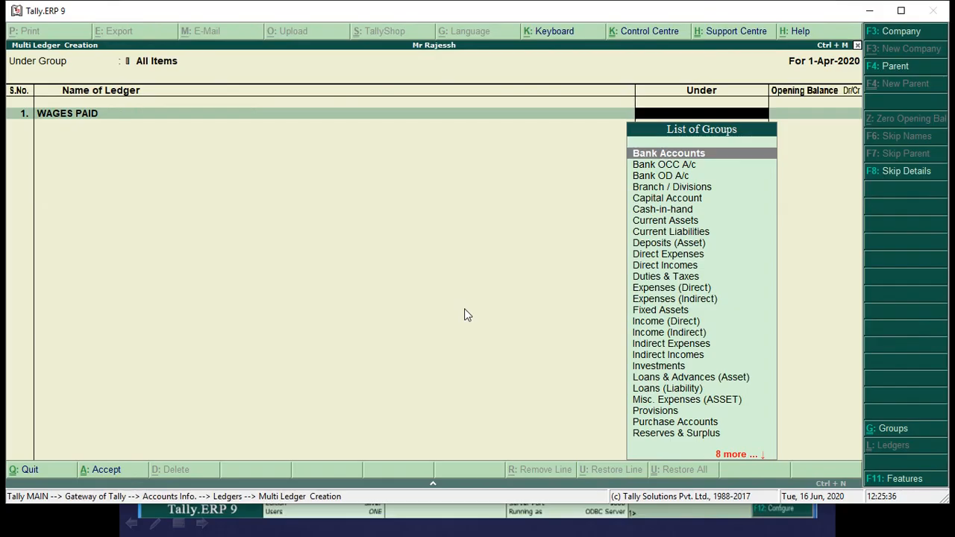
{"action": "type", "text": "DI"}
{"action": "key", "text": "Return"}
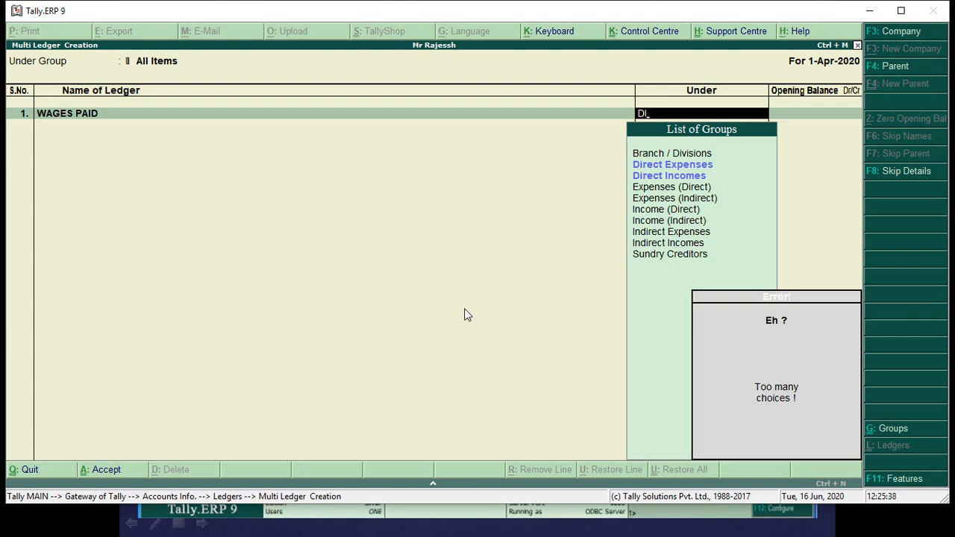
{"action": "key", "text": "Down"}
{"action": "key", "text": "Up"}
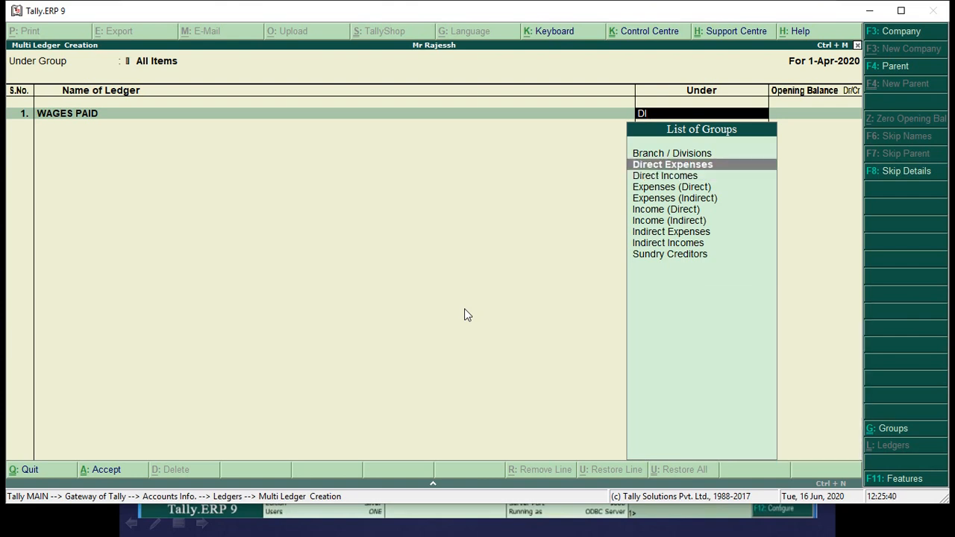
{"action": "key", "text": "Return"}
{"action": "key", "text": "Return"}
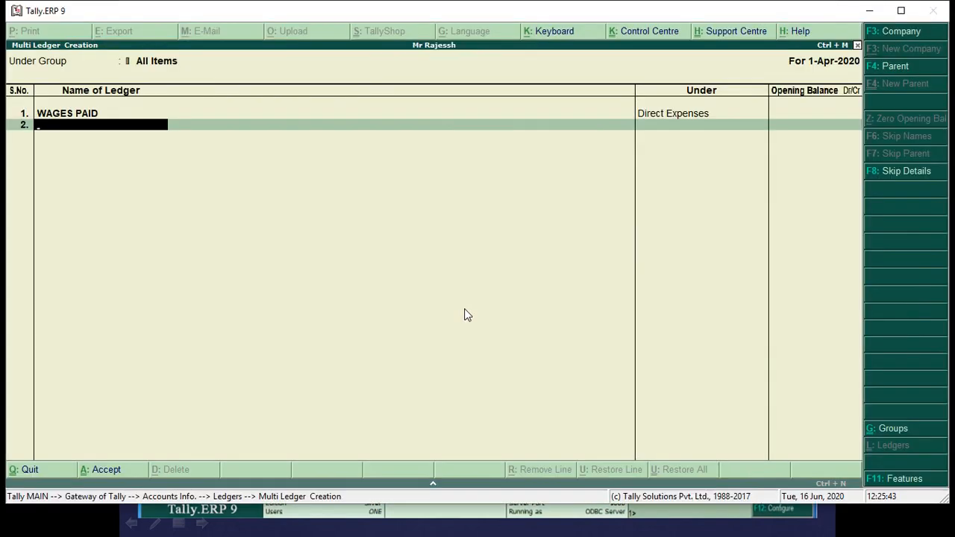
Add COOLI EXP as the second ledger under Direct Expenses with no opening balance.
{"action": "type", "text": "COOLI EXP"}
{"action": "key", "text": "Return"}
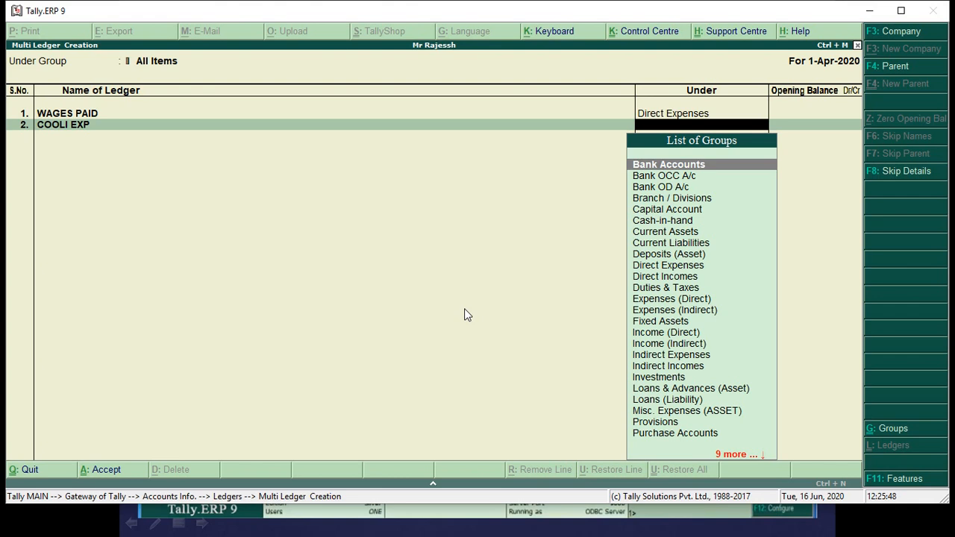
{"action": "type", "text": "DI"}
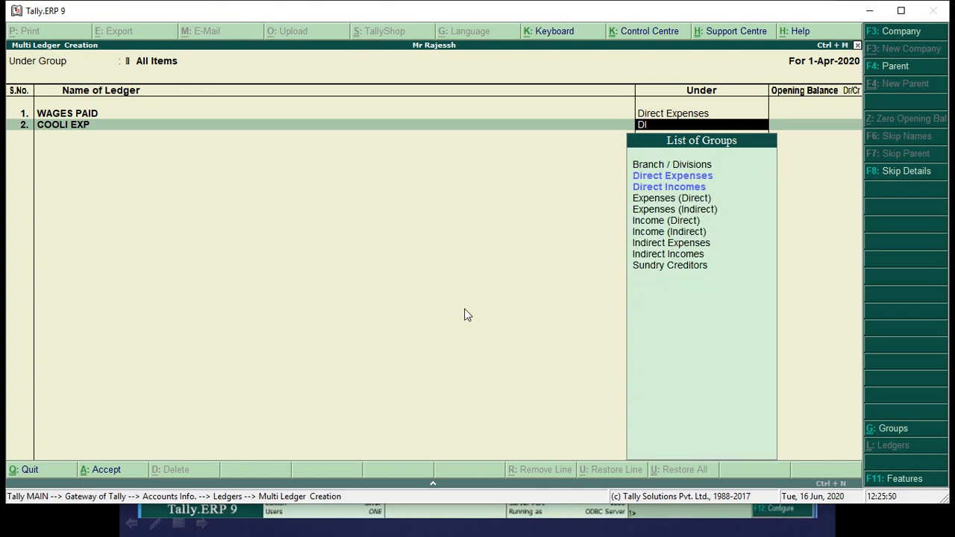
{"action": "key", "text": "Return"}
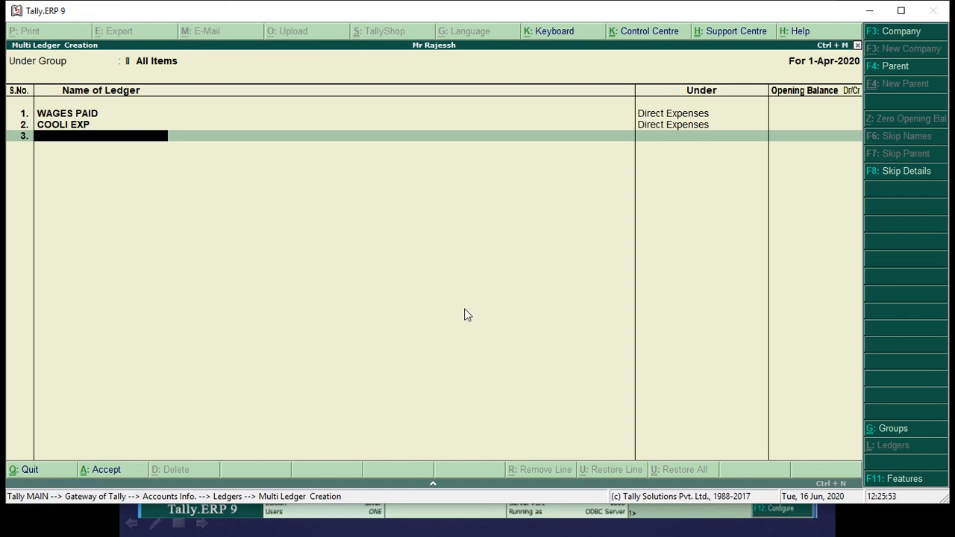
Add HAMALI EXP as the third ledger under Direct Expenses with no opening balance.
{"action": "type", "text": "HAMALI EXP"}
{"action": "key", "text": "Return"}
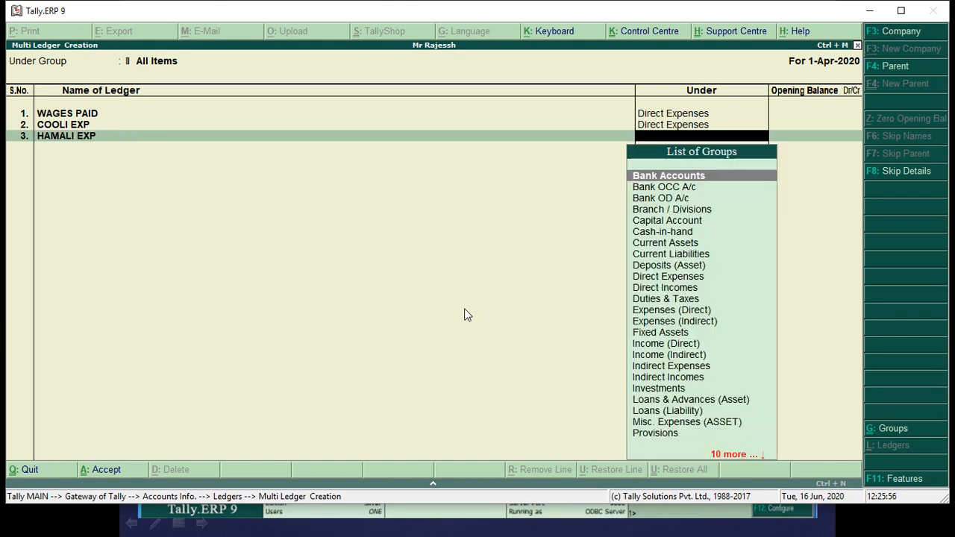
{"action": "type", "text": "DI"}
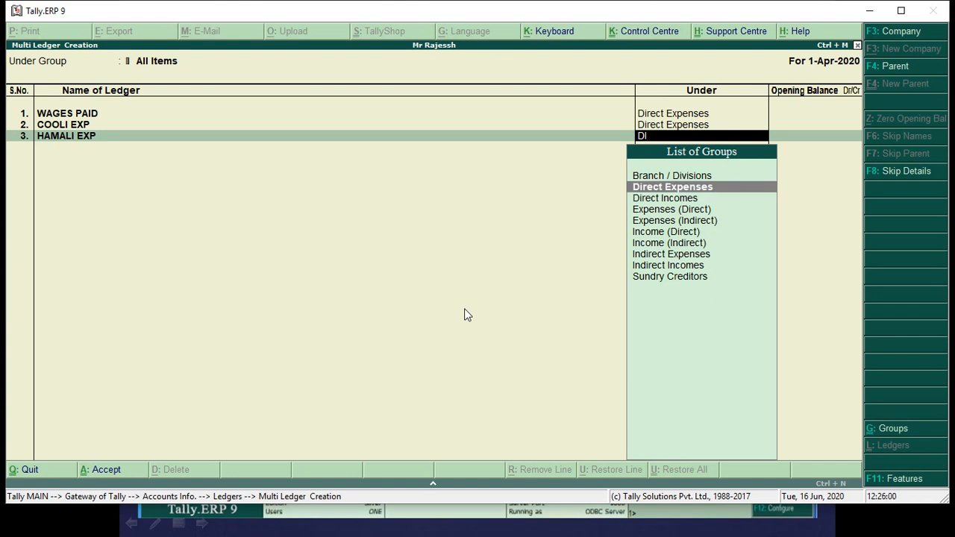
{"action": "key", "text": "Return"}
{"action": "key", "text": "Return"}
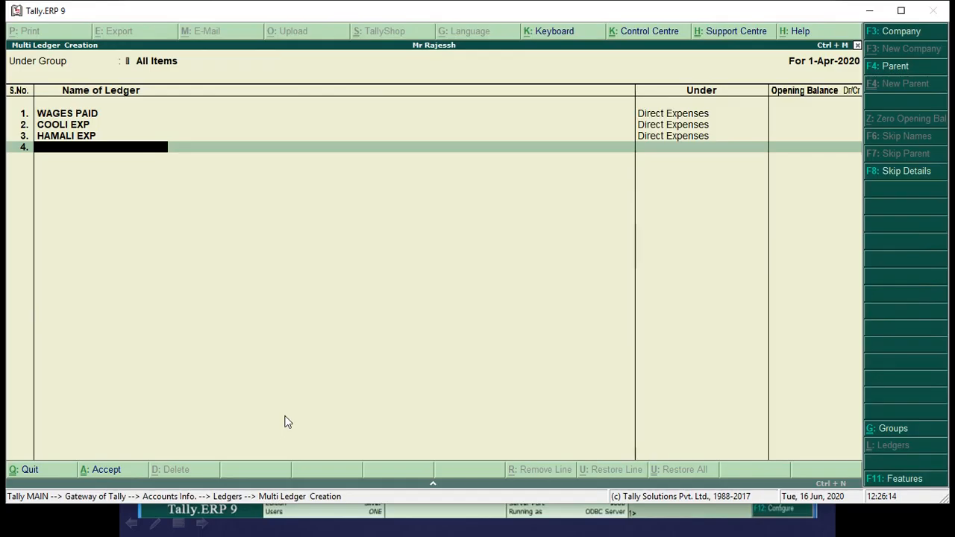
Add RENT PAID as the fourth ledger under Indirect Expenses and leave its opening balance empty.
{"action": "type", "text": "RENT PAID"}
{"action": "key", "text": "Return"}
{"action": "type", "text": "IND"}
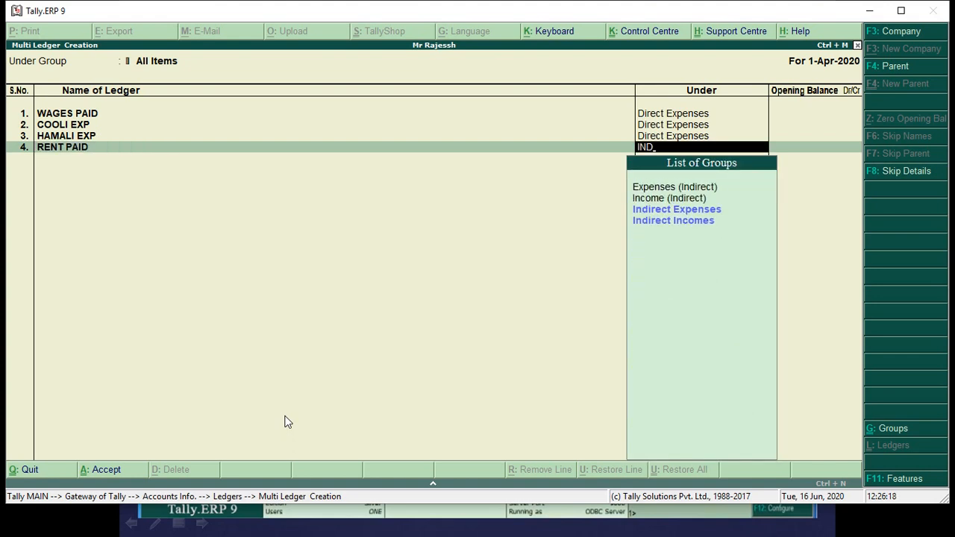
{"action": "key", "text": "Return"}
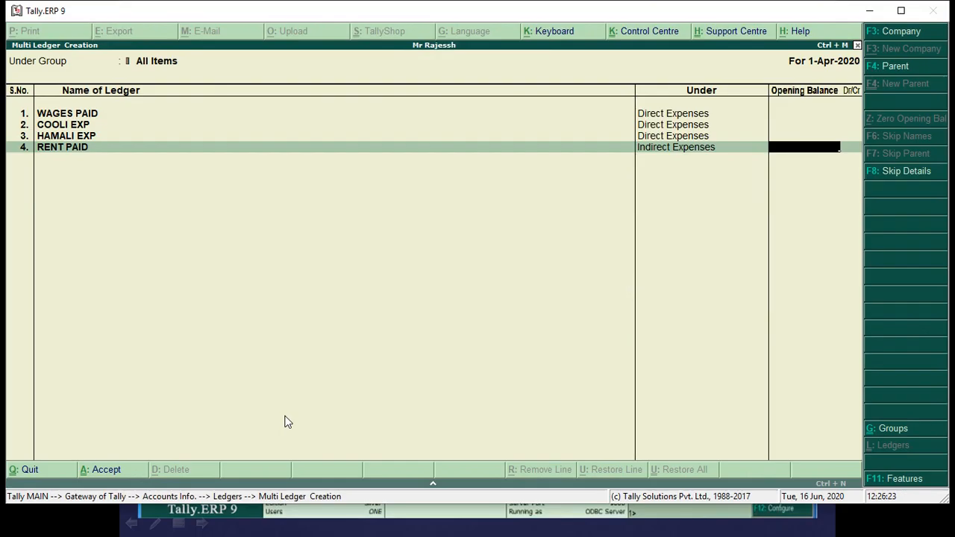
{"action": "type", "text": "POWER"}
{"action": "key", "text": "BackSpace"}
{"action": "key", "text": "BackSpace"}
{"action": "key", "text": "BackSpace"}
{"action": "key", "text": "BackSpace"}
{"action": "key", "text": "BackSpace"}
{"action": "key", "text": "Return"}
Add POWER BILL PAID as the fifth ledger under Indirect Expenses with no opening balance.
{"action": "type", "text": "POWE"}
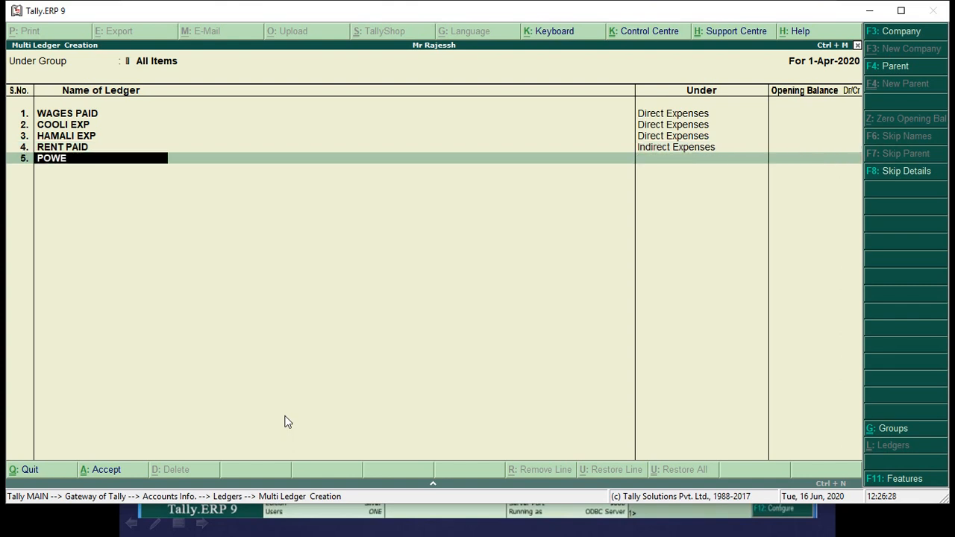
{"action": "type", "text": "R BILL PAID"}
{"action": "key", "text": "Return"}
{"action": "type", "text": "SIND"}
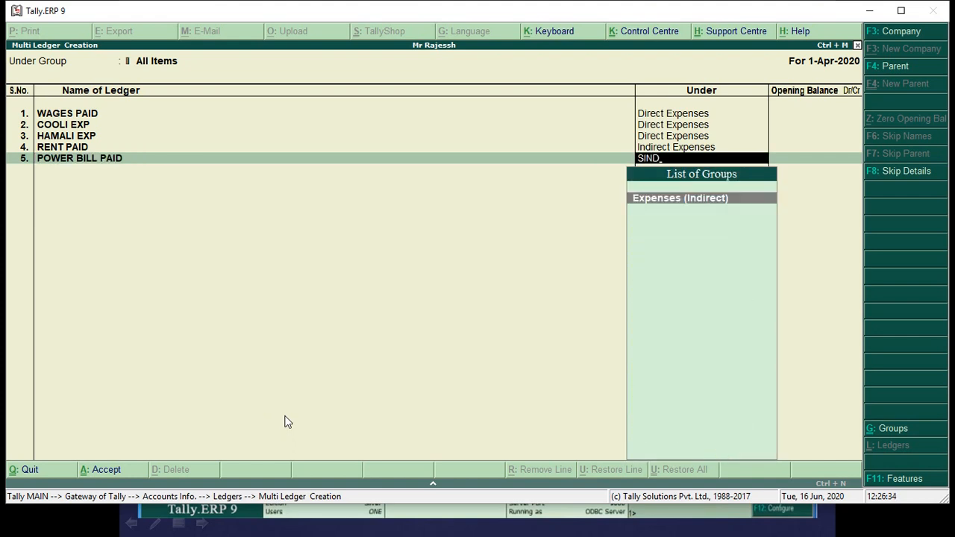
{"action": "key", "text": "BackSpace"}
{"action": "key", "text": "BackSpace"}
{"action": "key", "text": "BackSpace"}
{"action": "key", "text": "BackSpace"}
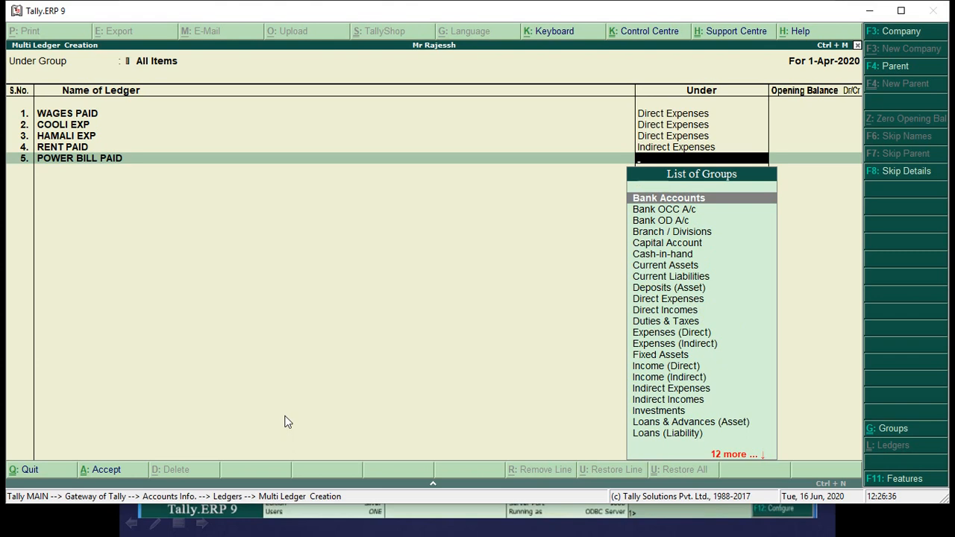
{"action": "type", "text": "IND"}
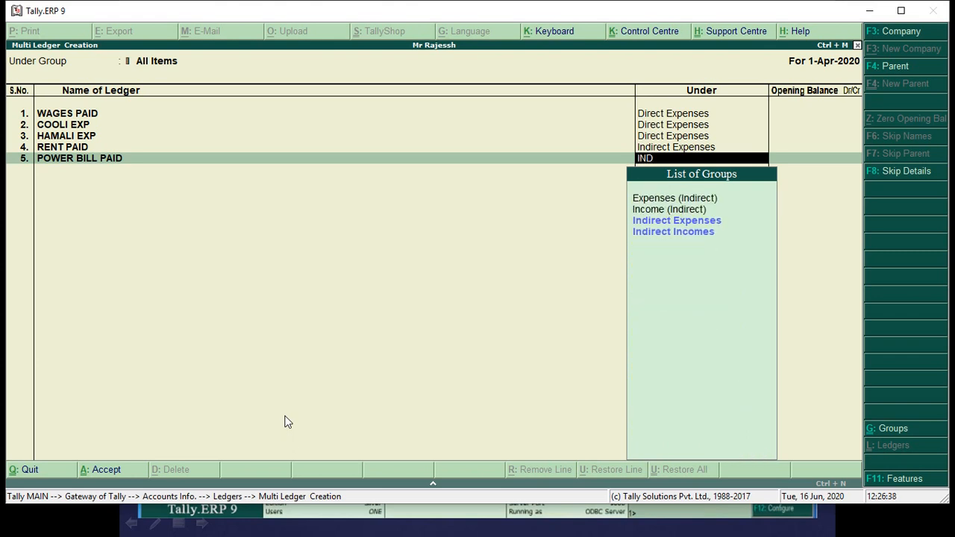
{"action": "key", "text": "Return"}
{"action": "key", "text": "Return"}
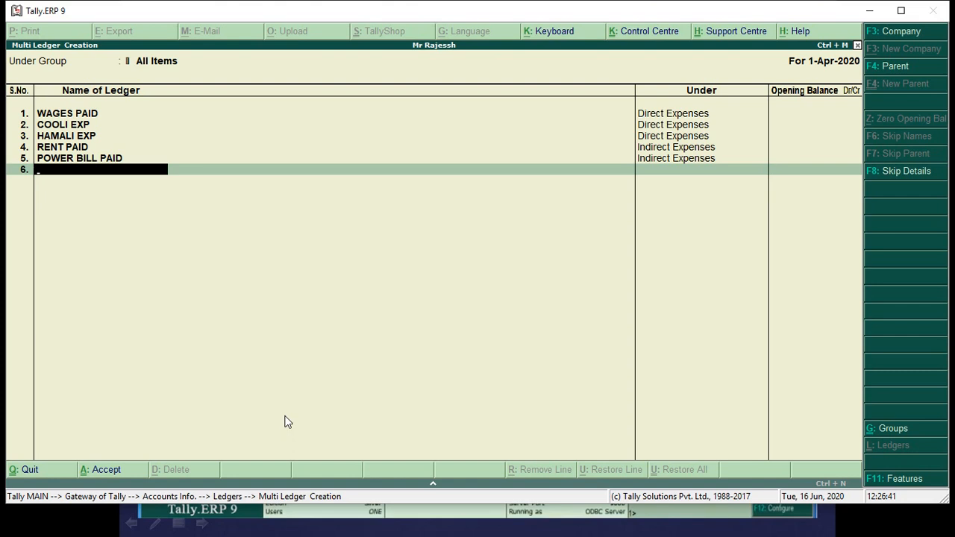
Add NET BILL PAID as the sixth ledger under Indirect Incomes with no opening balance.
{"action": "type", "text": "NET BILL PAID"}
{"action": "key", "text": "Return"}
{"action": "type", "text": "IND"}
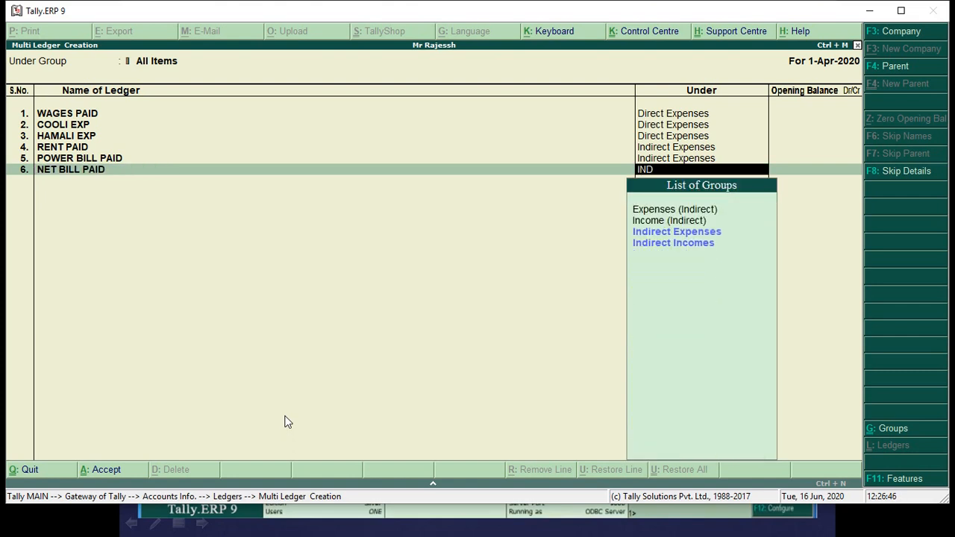
{"action": "key", "text": "Down"}
{"action": "key", "text": "Down"}
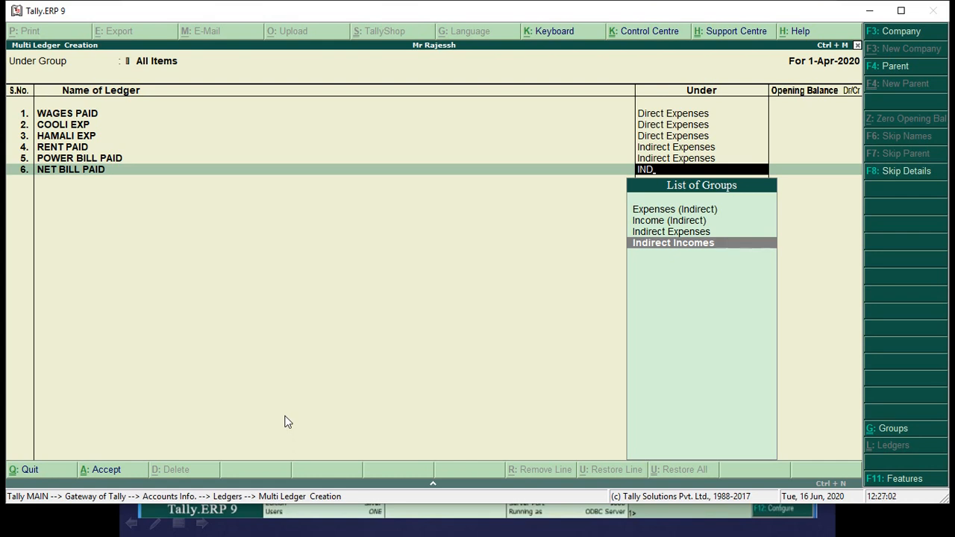
{"action": "key", "text": "Return"}
{"action": "key", "text": "Return"}
End the ledger list after the sixth entry and accept the multi-ledger creation.
{"action": "key", "text": "alt+Tab"}
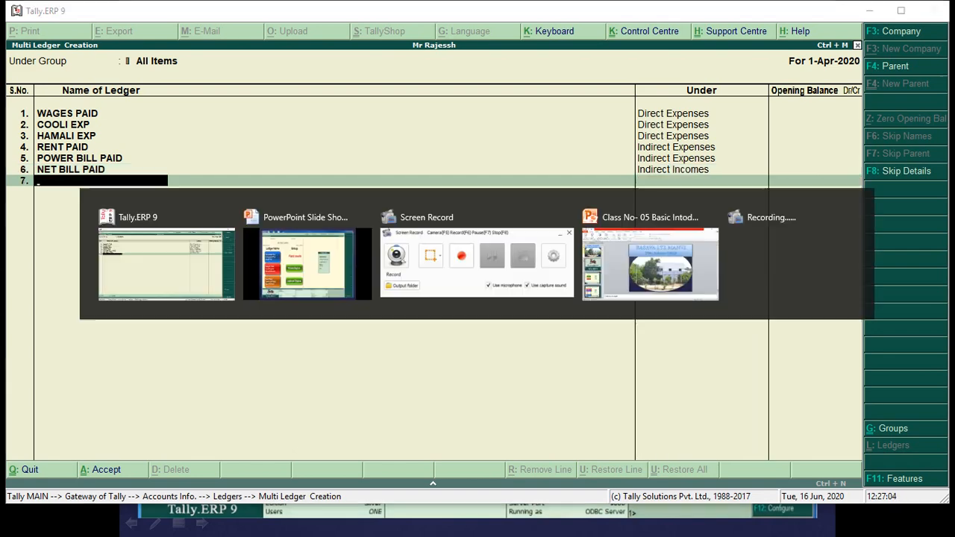
{"action": "key", "text": "alt+Tab"}
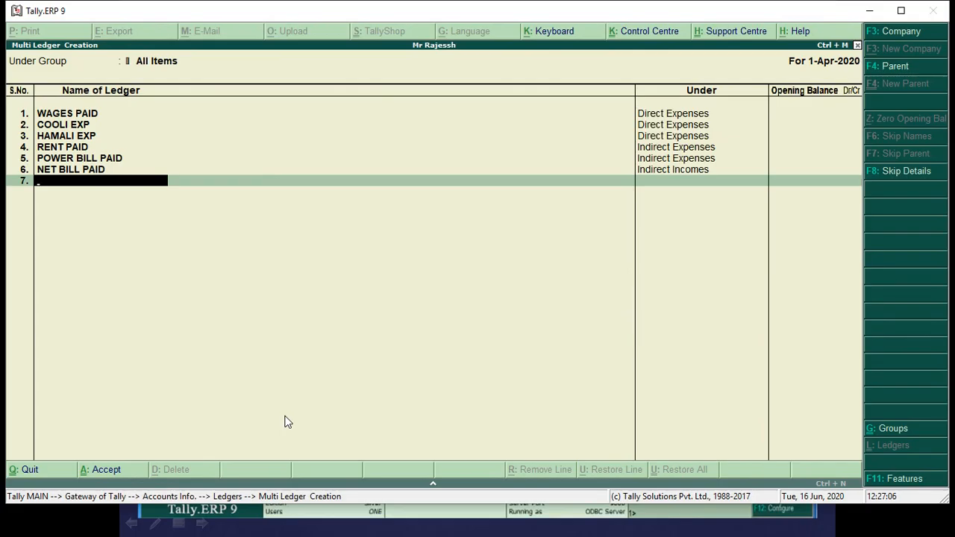
{"action": "key", "text": "Return"}
{"action": "key", "text": "Return"}
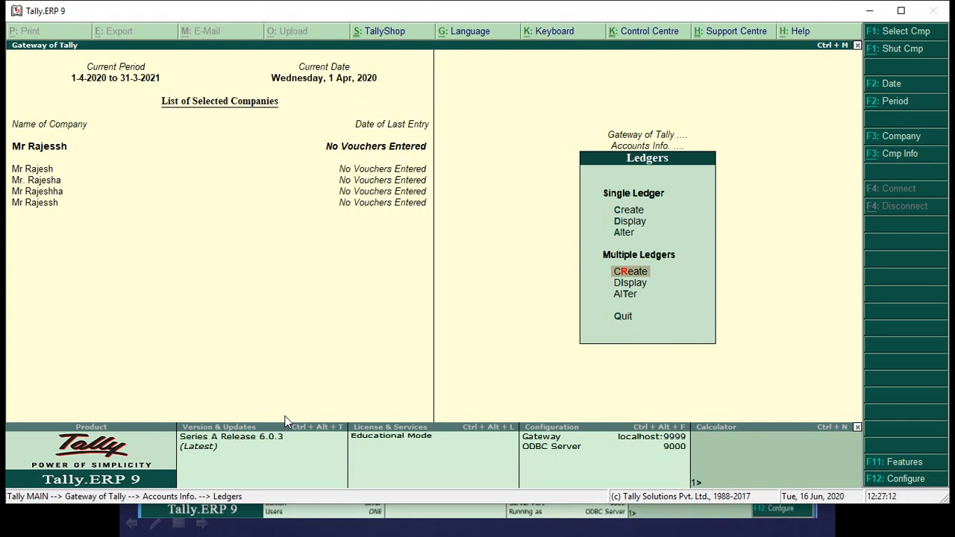
Start another multiple ledger creation with All Items as the group.
{"action": "key", "text": "Up"}
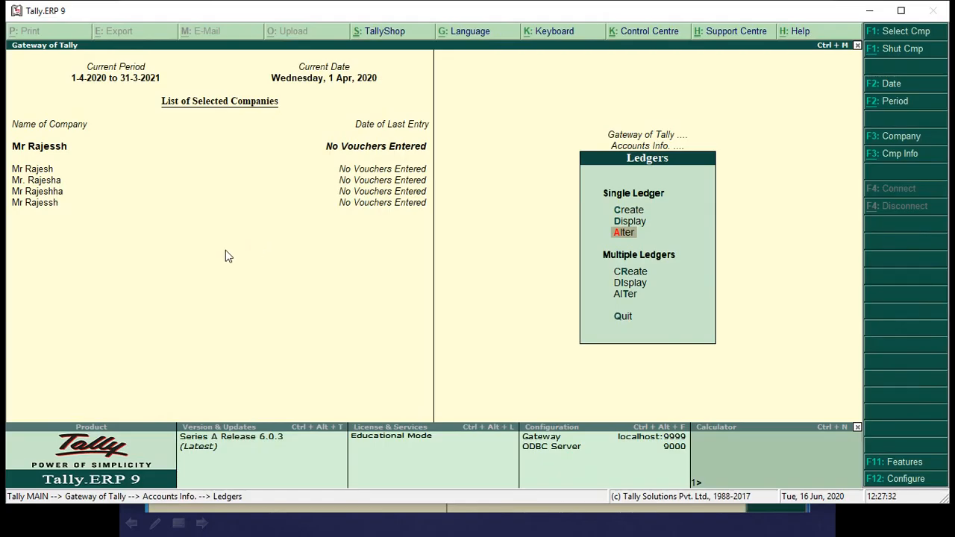
{"action": "key", "text": "Down"}
{"action": "key", "text": "Return"}
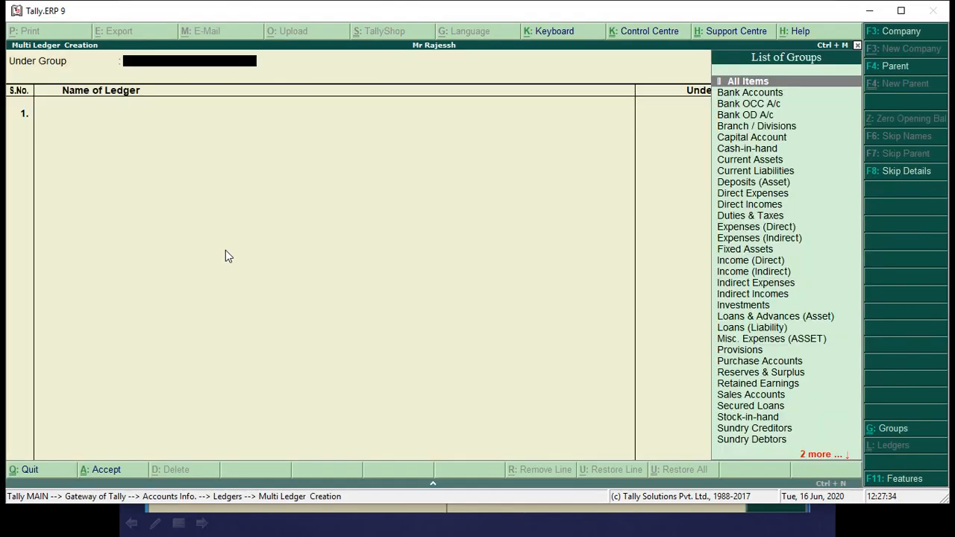
{"action": "key", "text": "Return"}
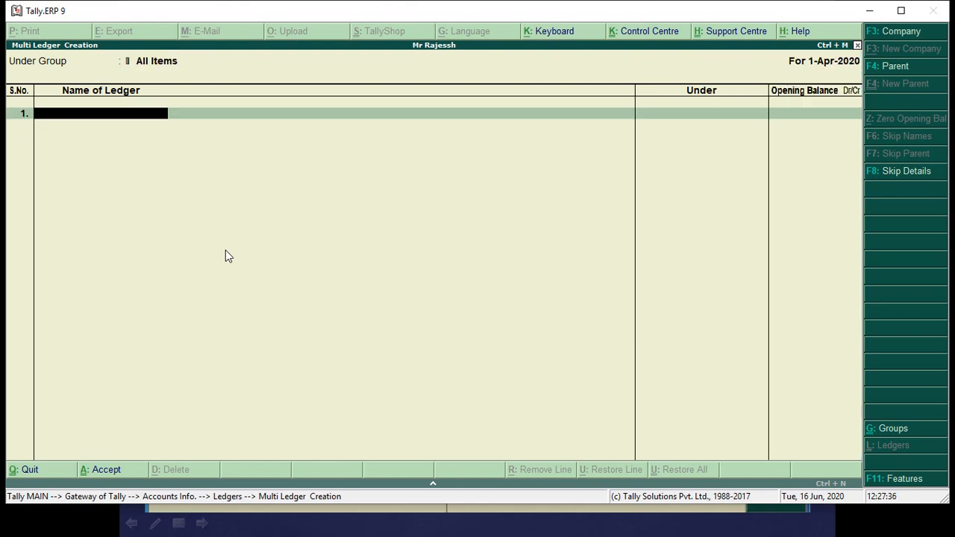
{"action": "type", "text": "MR"}
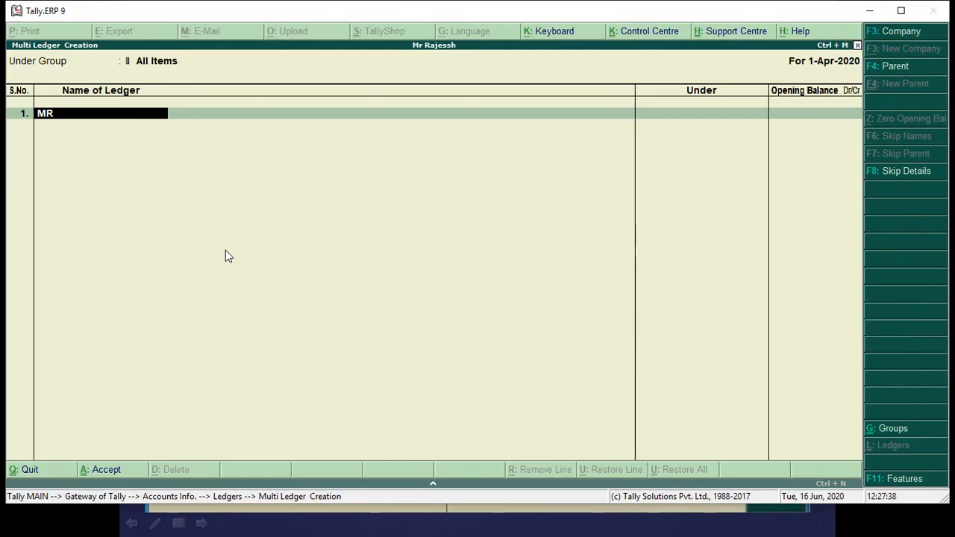
{"action": "key", "text": "BackSpace"}
{"action": "key", "text": "BackSpace"}
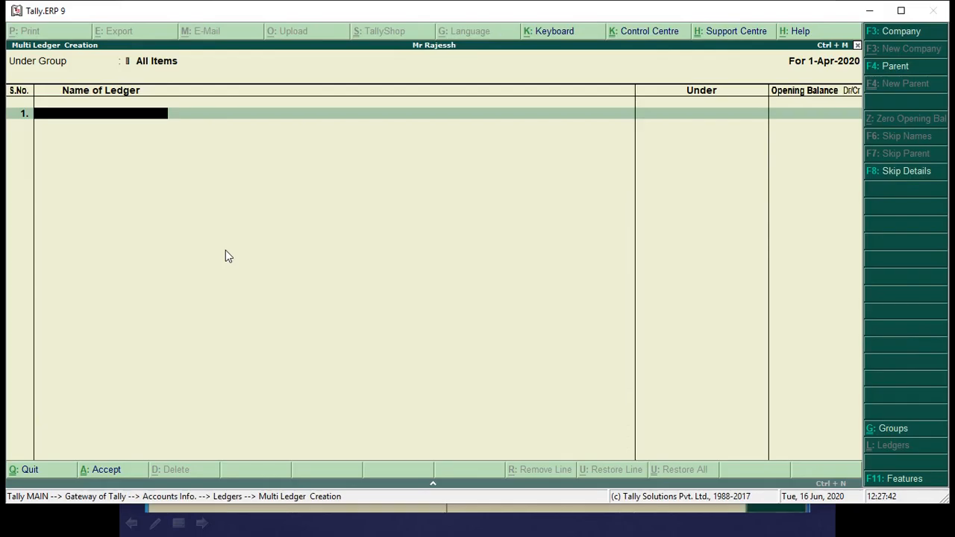
Name the first ledger FACTORY INTREST REC and proceed to its group selection.
{"action": "type", "text": "FACTORY INTRERST"}
{"action": "key", "text": "BackSpace"}
{"action": "key", "text": "BackSpace"}
{"action": "key", "text": "BackSpace"}
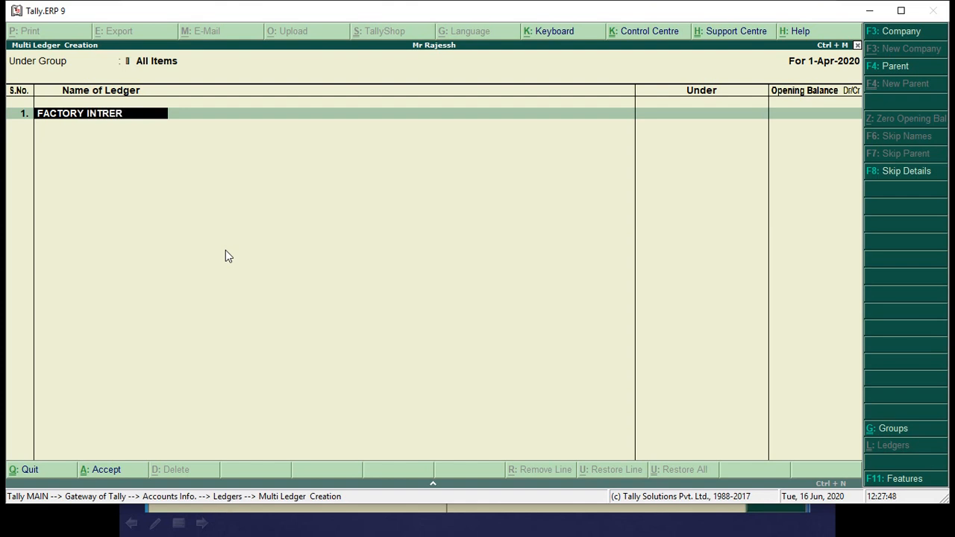
{"action": "key", "text": "BackSpace"}
{"action": "type", "text": "EST REC"}
{"action": "key", "text": "Return"}
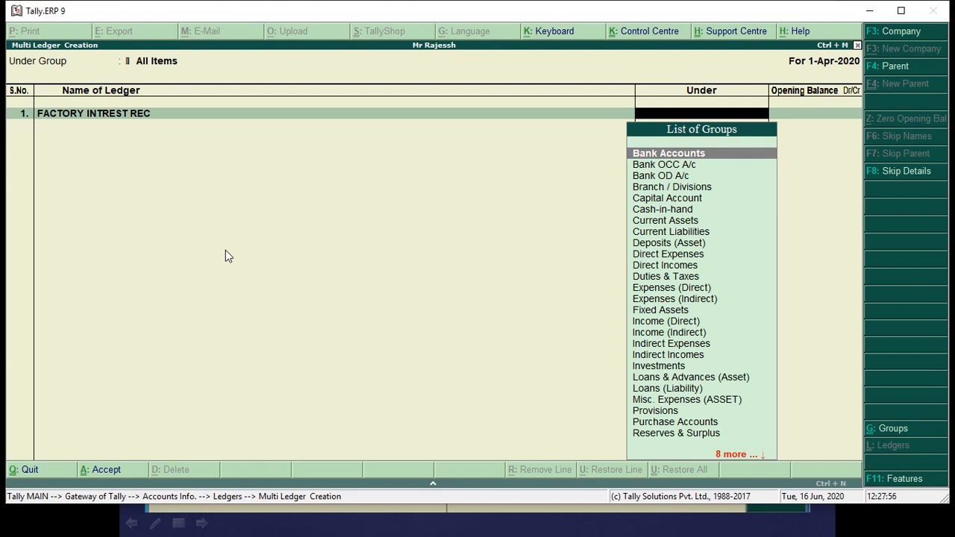
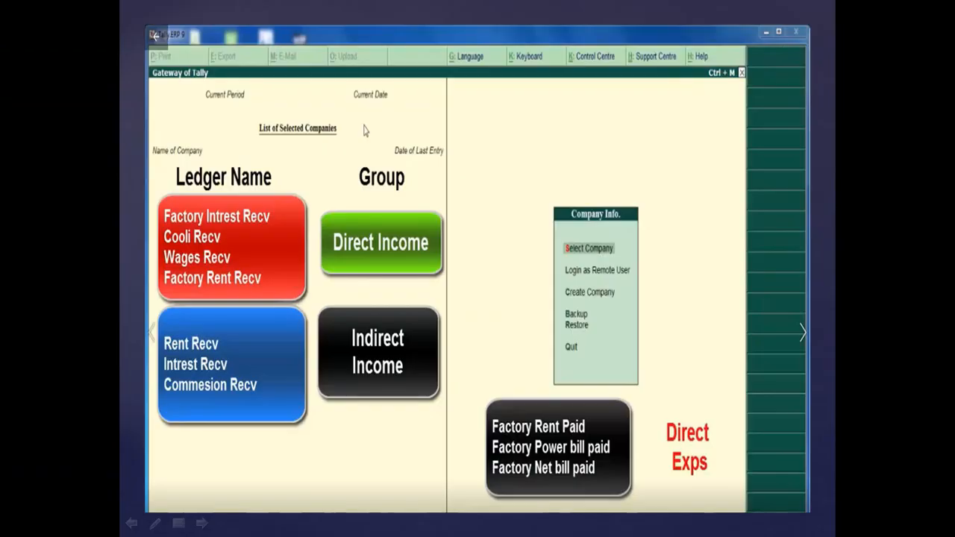
Return to Tally.ERP 9 and add RENT REC as the fifth ledger under Indirect Incomes with no opening balance.
{"action": "left_click", "coordinate": [1, 323]}
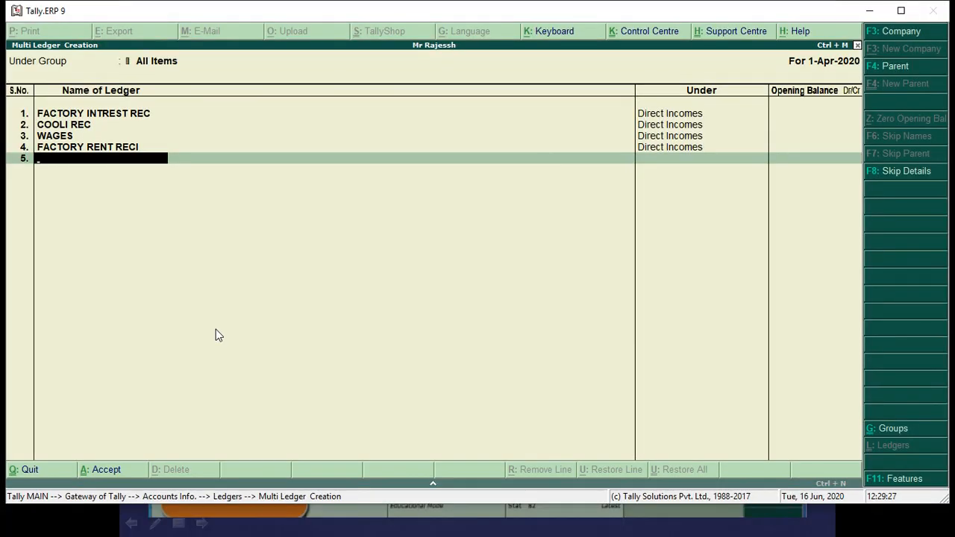
{"action": "type", "text": "RENT REC"}
{"action": "key", "text": "Return"}
{"action": "type", "text": "IND"}
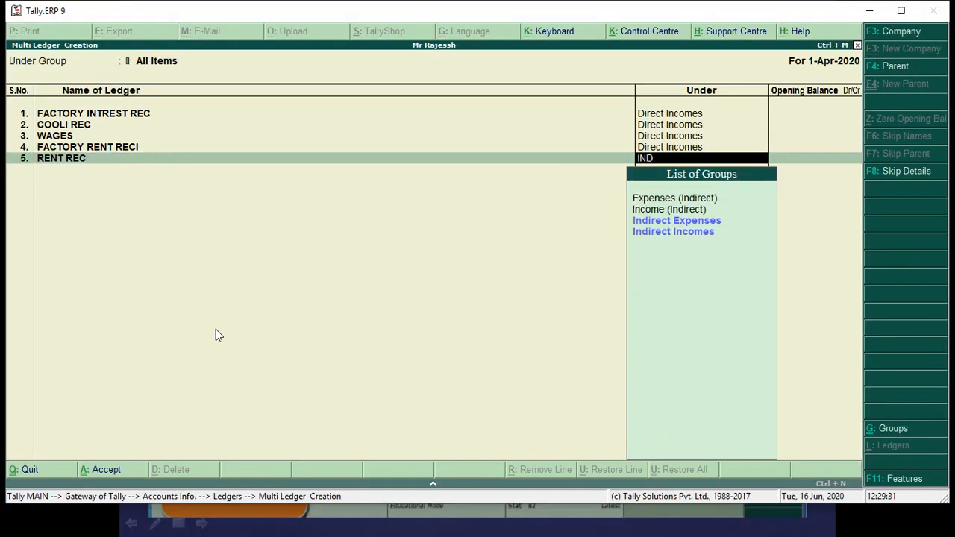
{"action": "key", "text": "Down"}
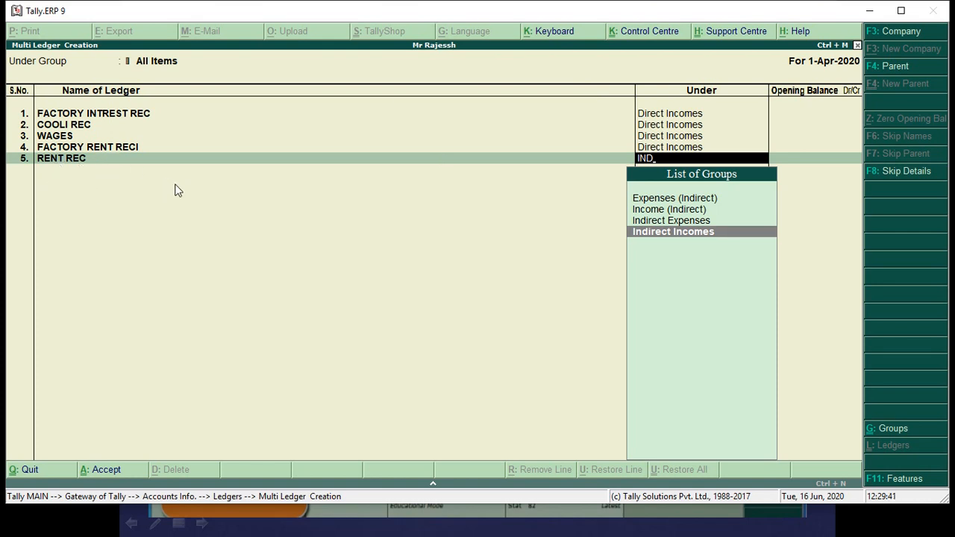
{"action": "key", "text": "Return"}
{"action": "key", "text": "Return"}
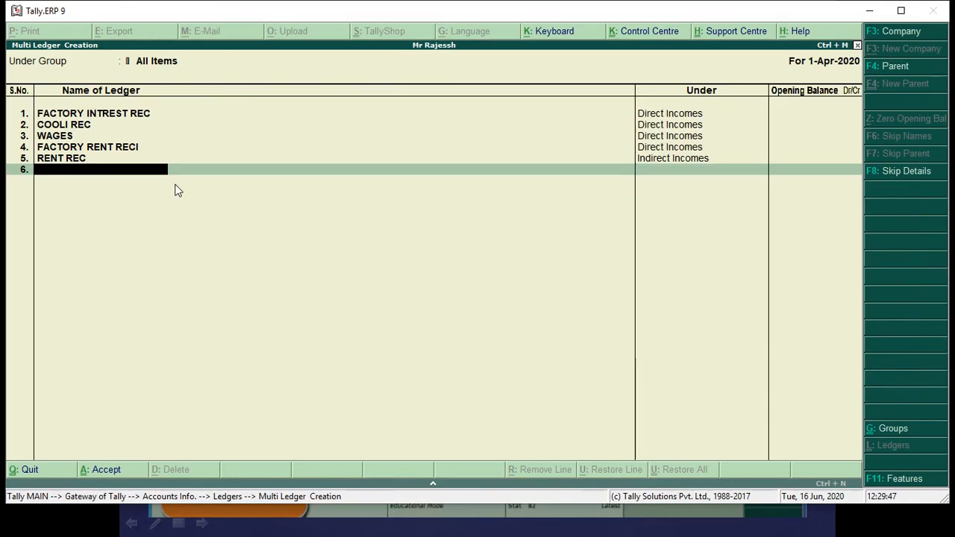
Add INTRERST REC as the sixth ledger under Indirect Incomes with no opening balance.
{"action": "type", "text": "INTRERS"}
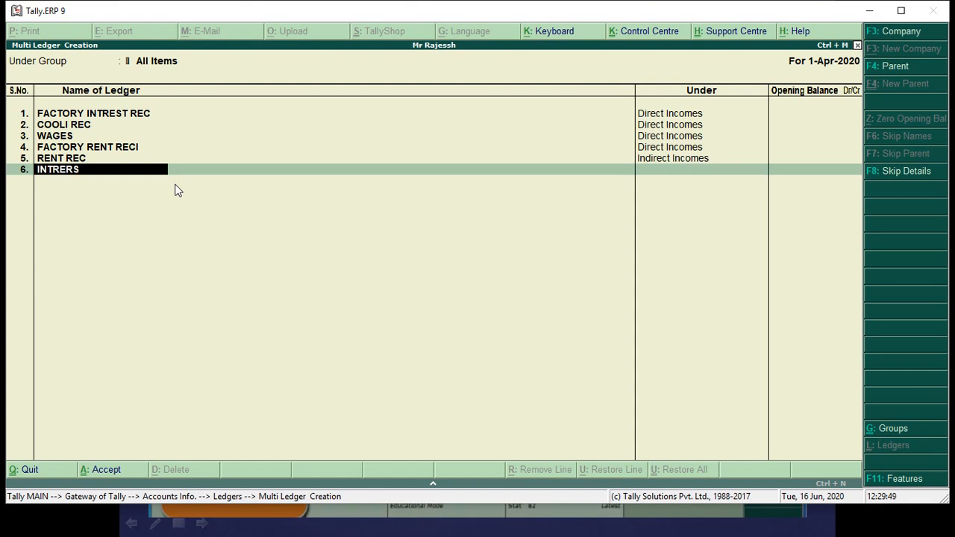
{"action": "type", "text": "T REC"}
{"action": "key", "text": "Return"}
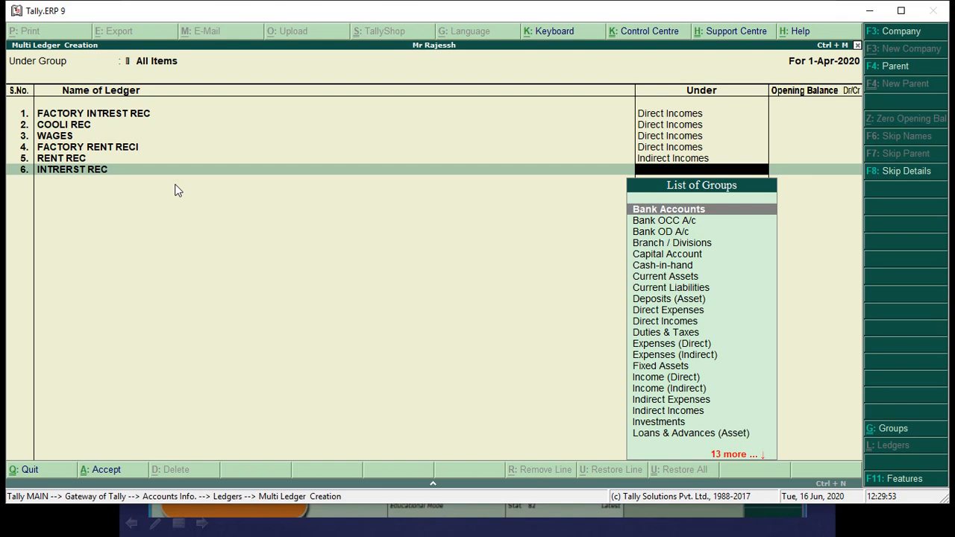
{"action": "type", "text": "IND"}
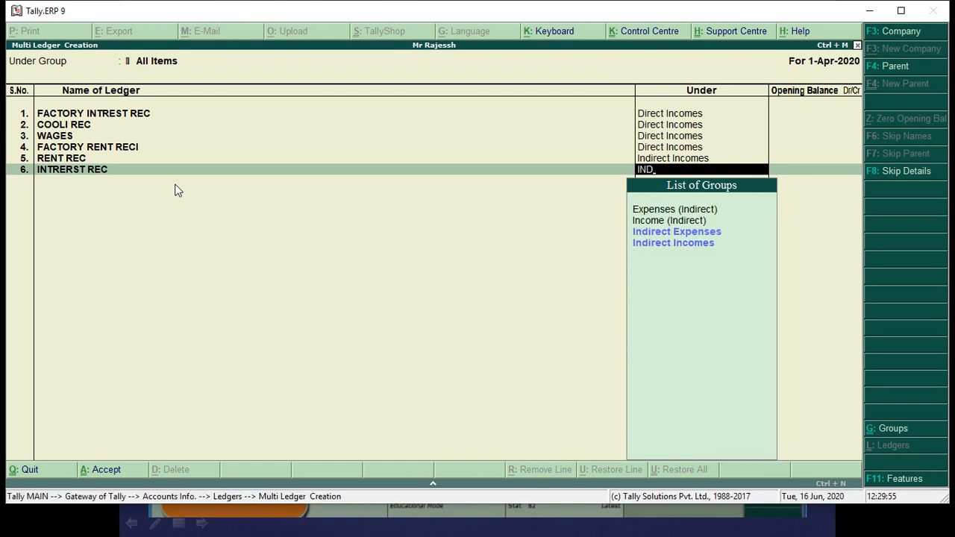
{"action": "key", "text": "Down"}
{"action": "key", "text": "Down"}
{"action": "key", "text": "Return"}
{"action": "key", "text": "Return"}
Add COMMISSION REC as the seventh ledger under Indirect Incomes with no opening balance.
{"action": "key", "text": "alt+Tab"}
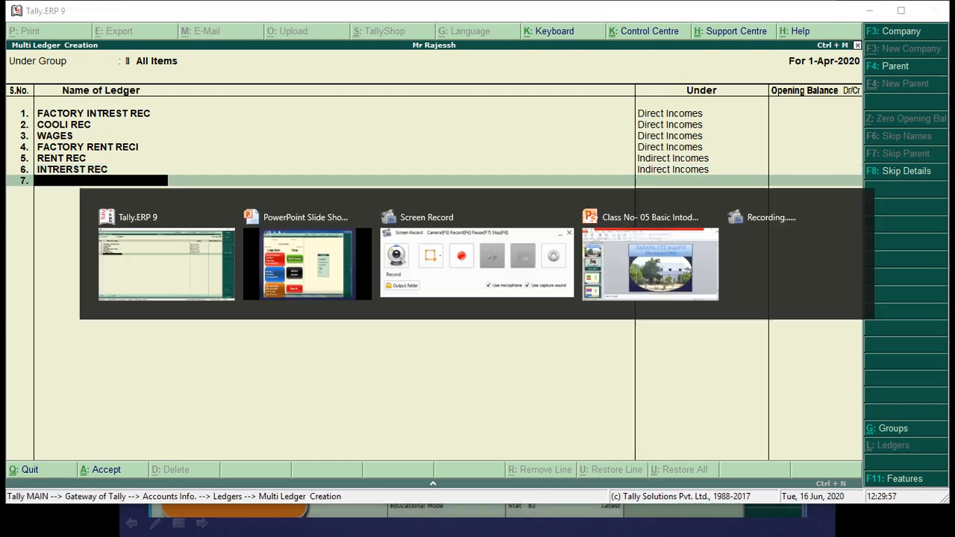
{"action": "key", "text": "alt+Tab"}
{"action": "type", "text": "COM"}
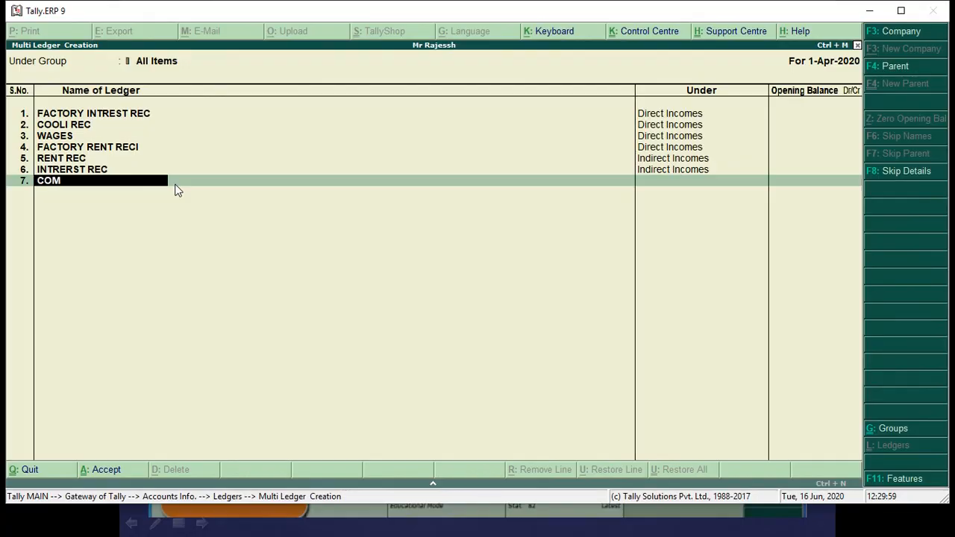
{"action": "type", "text": "MISSION REC"}
{"action": "key", "text": "Return"}
{"action": "type", "text": "I"}
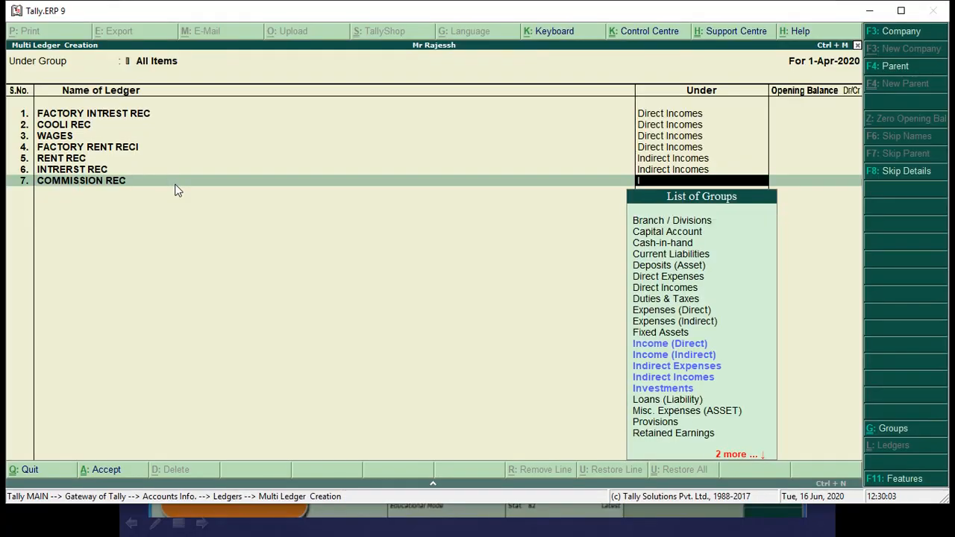
{"action": "type", "text": "ND"}
{"action": "key", "text": "Down"}
{"action": "key", "text": "Return"}
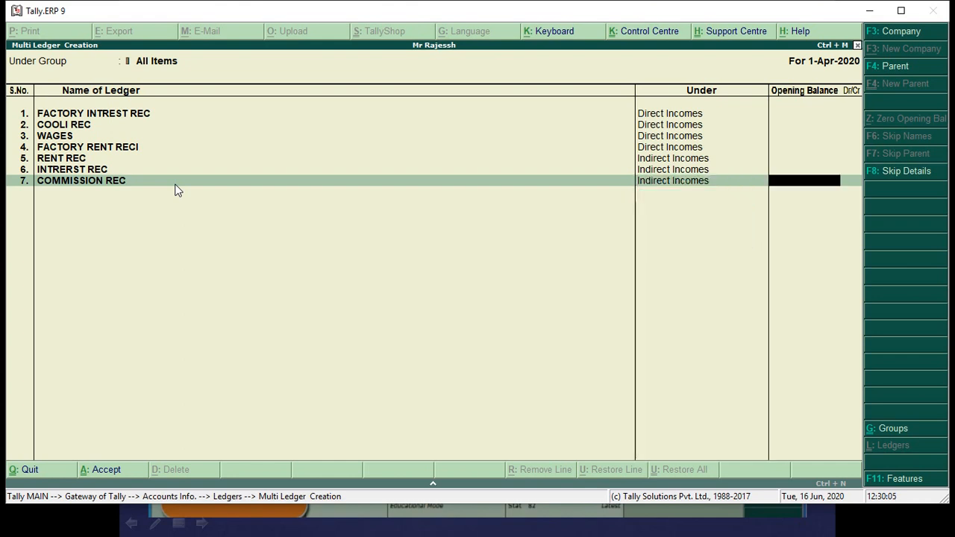
{"action": "key", "text": "Return"}
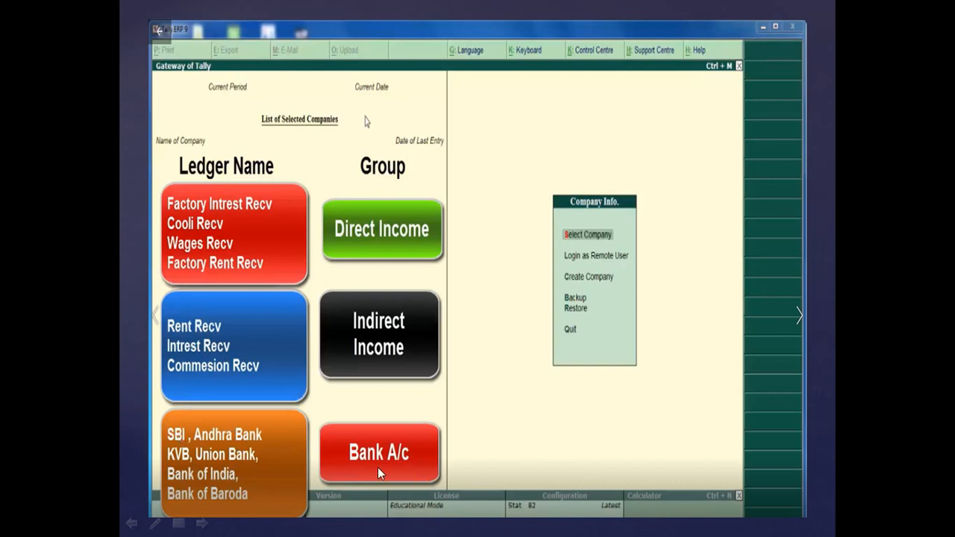
Return to Tally.ERP 9, add SBI as the eighth ledger under Bank Accounts with no opening balance, and end the list.
{"action": "key", "text": "alt+Tab"}
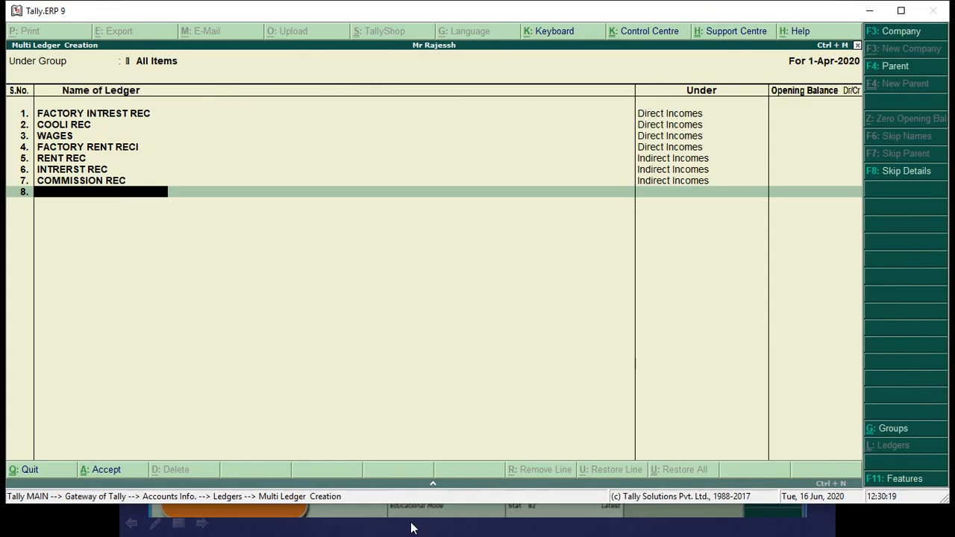
{"action": "type", "text": "Sbi"}
{"action": "key", "text": "BackSpace"}
{"action": "key", "text": "BackSpace"}
{"action": "type", "text": "BI"}
{"action": "key", "text": "Return"}
{"action": "type", "text": "BA"}
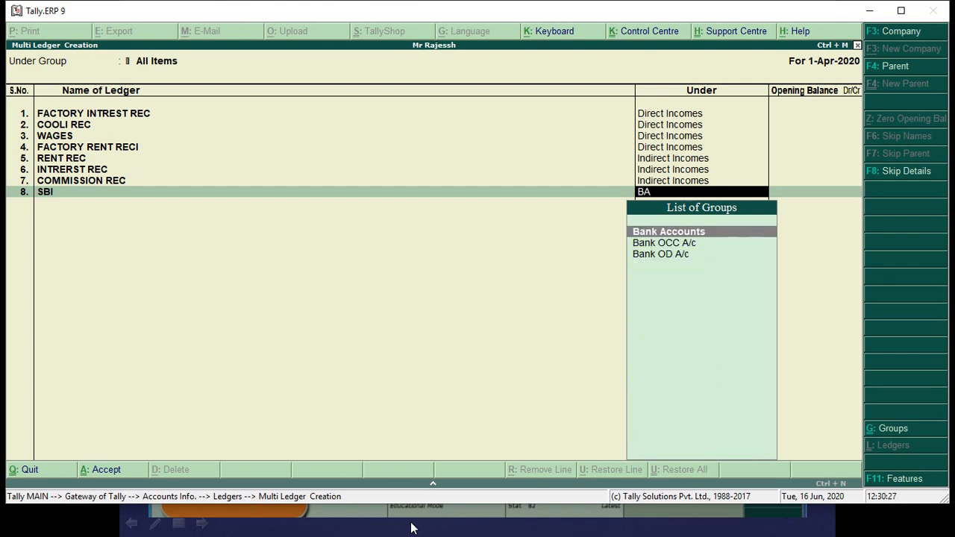
{"action": "key", "text": "Return"}
{"action": "key", "text": "Return"}
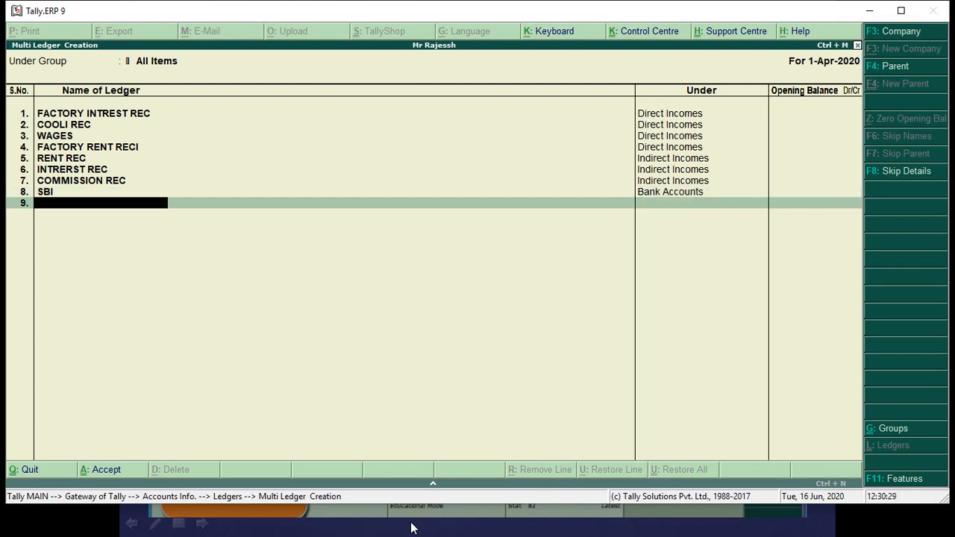
{"action": "key", "text": "Return"}
Check the next slide of the PowerPoint slide show for further ledger names and groups, and return to Tally.ERP 9.
{"action": "left_click", "coordinate": [410, 528]}
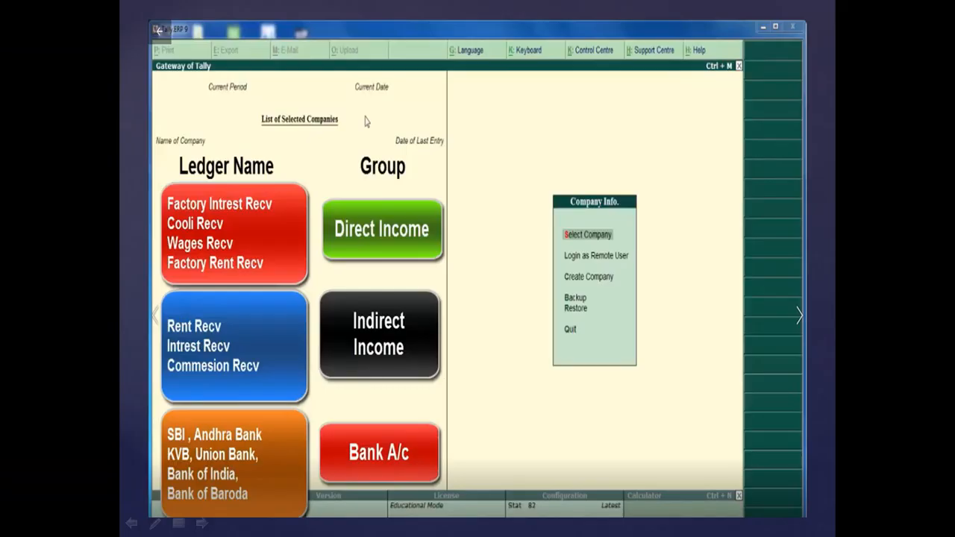
{"action": "key", "text": "Right"}
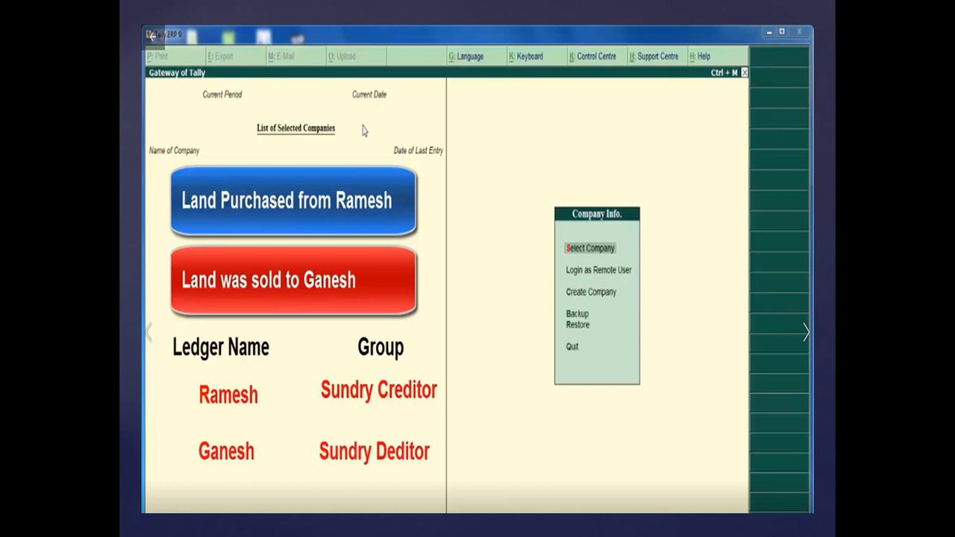
{"action": "key", "text": "alt+Tab"}
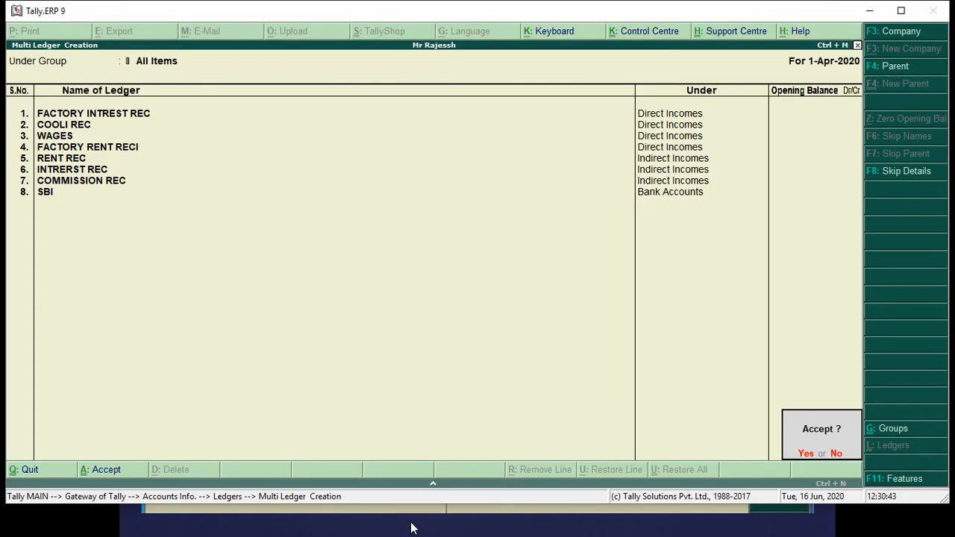
Decline saving the ledger list and go through the eight existing entries unchanged to reach the empty ninth line.
{"action": "key", "text": "n"}
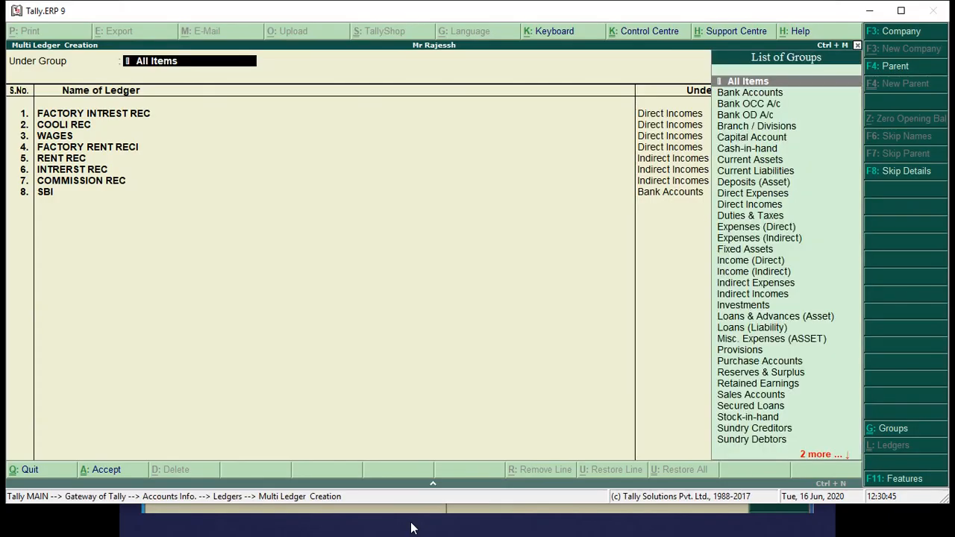
{"action": "key", "text": "Return"}
{"action": "key", "text": "Return"}
{"action": "key", "text": "Return"}
{"action": "key", "text": "Return"}
{"action": "key", "text": "Return"}
{"action": "key", "text": "Return"}
{"action": "key", "text": "Return"}
{"action": "key", "text": "Return"}
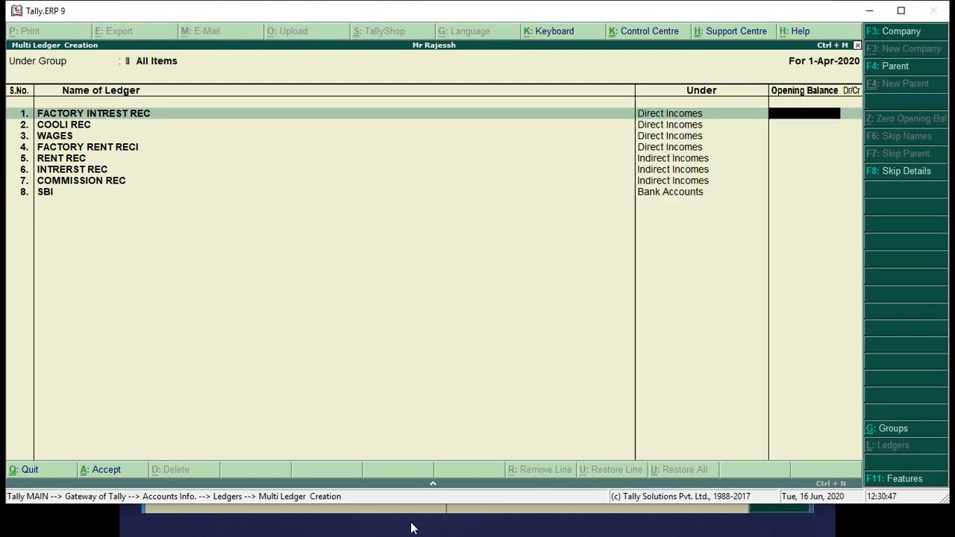
{"action": "key", "text": "Return"}
{"action": "key", "text": "Return"}
{"action": "key", "text": "Return"}
{"action": "key", "text": "Return"}
{"action": "key", "text": "Return"}
{"action": "key", "text": "Return"}
{"action": "key", "text": "Return"}
{"action": "key", "text": "Return"}
{"action": "key", "text": "Return"}
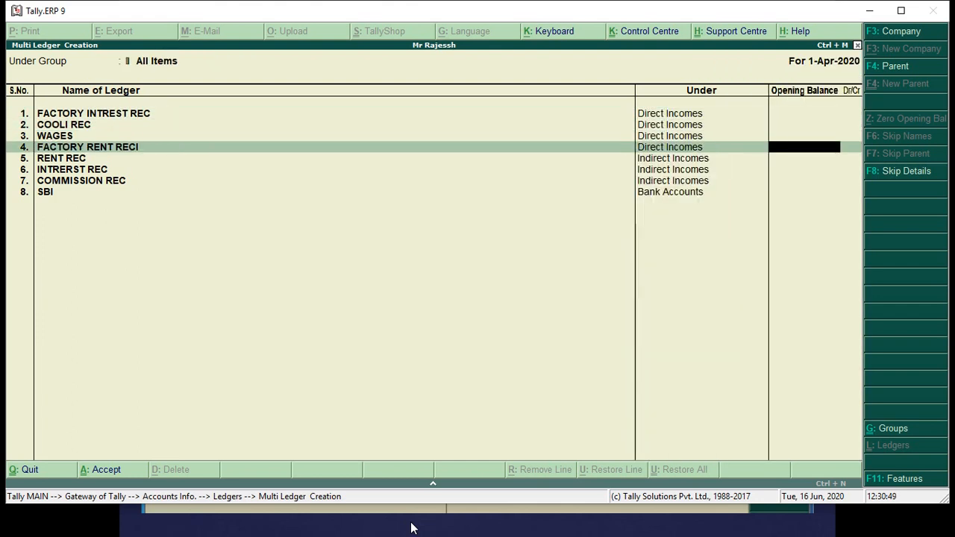
{"action": "key", "text": "Return"}
{"action": "key", "text": "Return"}
{"action": "key", "text": "Return"}
{"action": "key", "text": "Return"}
{"action": "key", "text": "Return"}
{"action": "key", "text": "Return"}
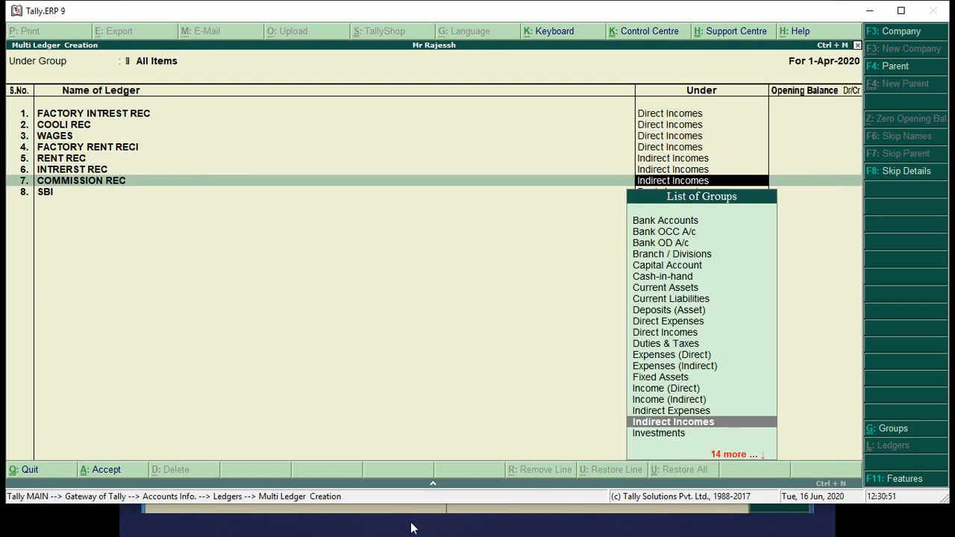
{"action": "key", "text": "Return"}
{"action": "key", "text": "Return"}
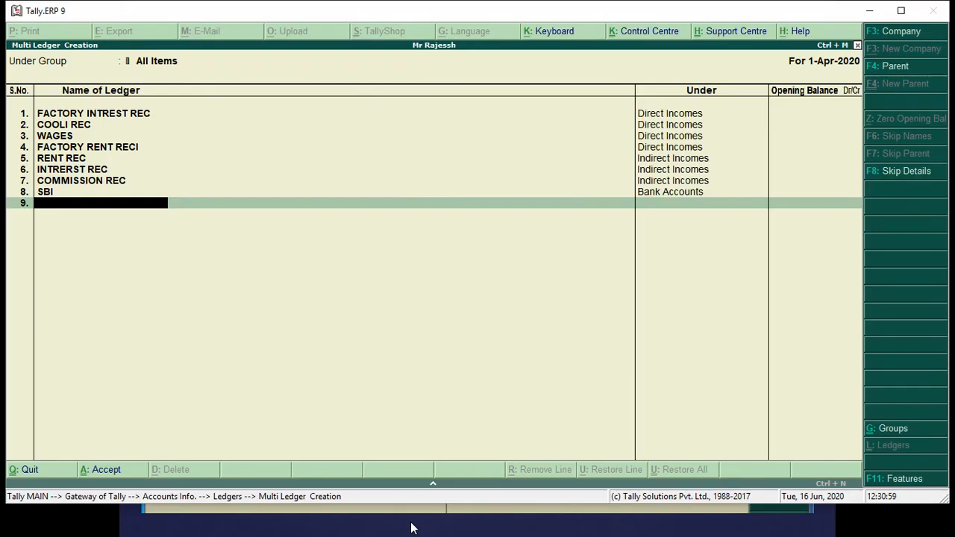
Add the supplier's name as the ninth ledger under Sundry Creditors with no opening balance.
{"action": "type", "text": "RAMSH"}
{"action": "key", "text": "BackSpace"}
{"action": "key", "text": "BackSpace"}
{"action": "key", "text": "BackSpace"}
{"action": "type", "text": "MESH"}
{"action": "key", "text": "Return"}
{"action": "type", "text": "SU"}
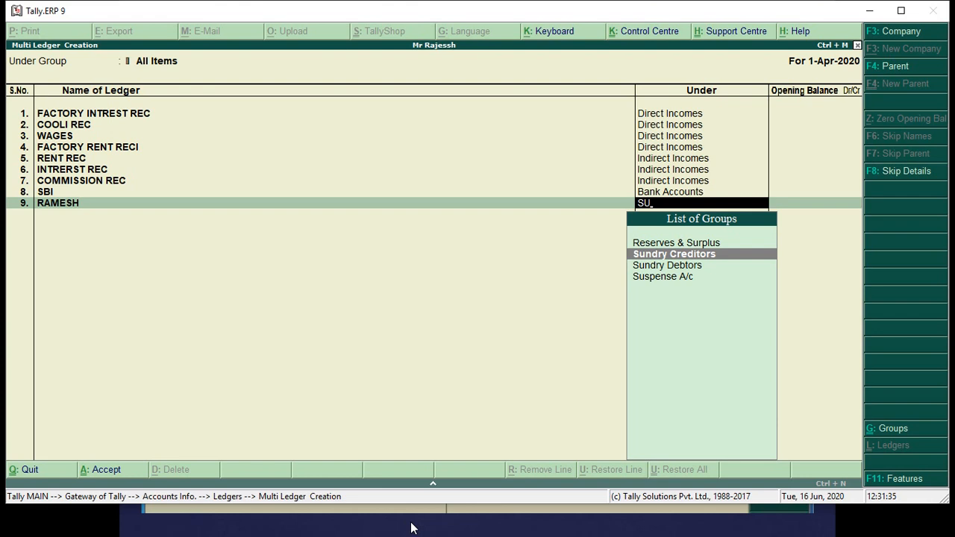
{"action": "key", "text": "Return"}
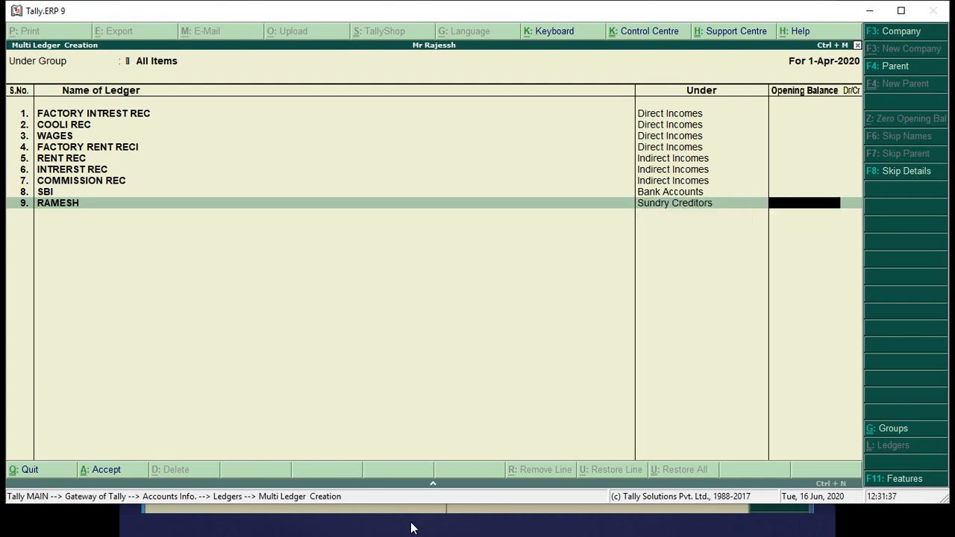
{"action": "key", "text": "Return"}
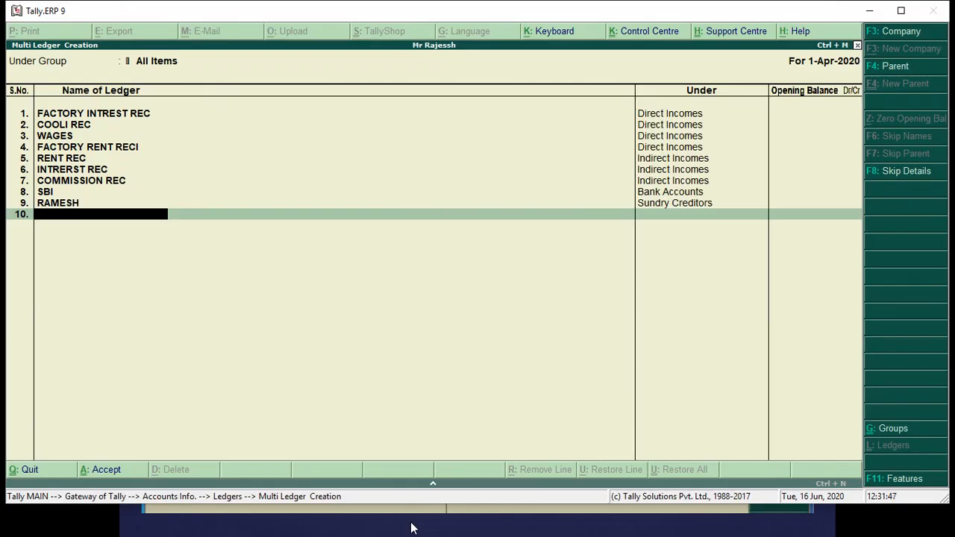
Add the customer's name as the tenth ledger under Sundry Debtors with no opening balance.
{"action": "type", "text": "GANESH"}
{"action": "key", "text": "Return"}
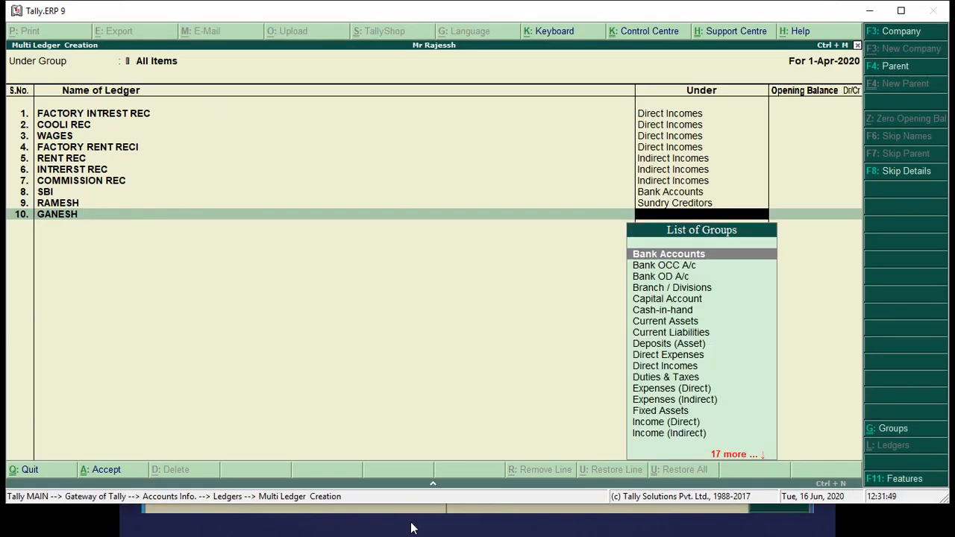
{"action": "type", "text": "SU"}
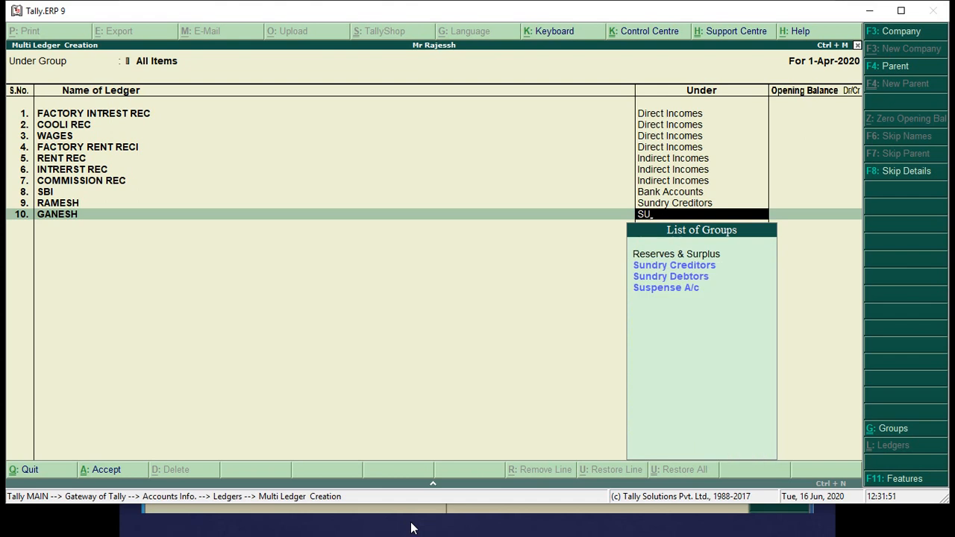
{"action": "key", "text": "Down"}
{"action": "key", "text": "Down"}
{"action": "key", "text": "Return"}
{"action": "key", "text": "Return"}
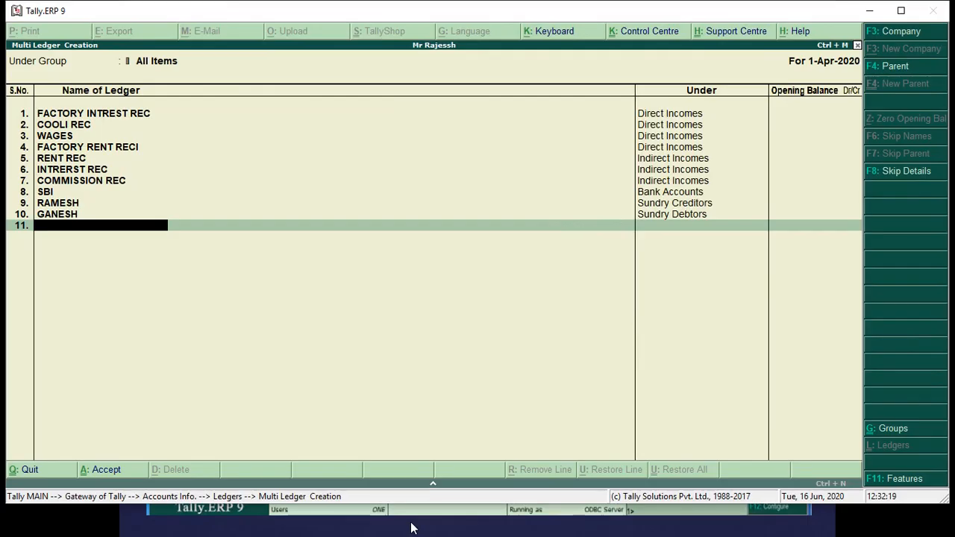
Add PURCHASE as the eleventh ledger under Purchase Accounts with no opening balance.
{"action": "type", "text": "PURCHASE"}
{"action": "key", "text": "Return"}
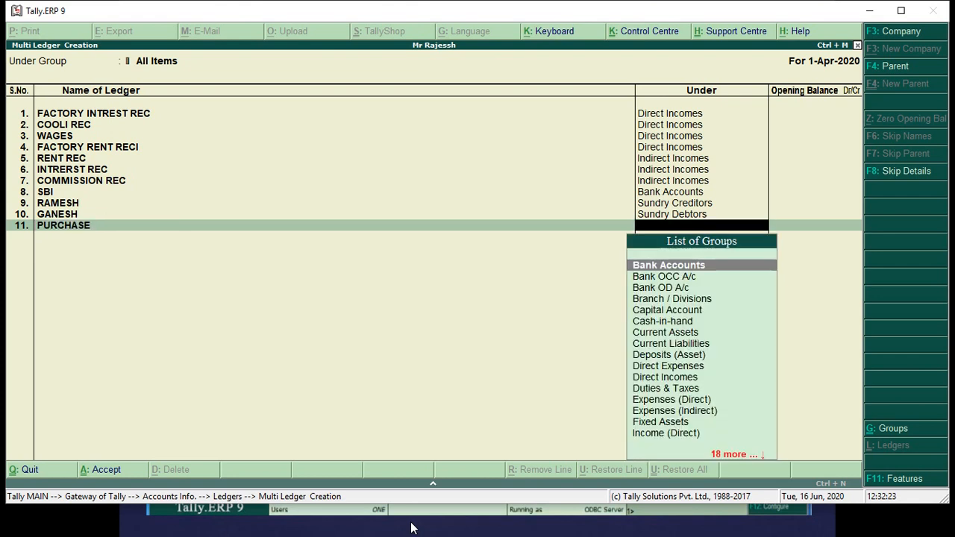
{"action": "type", "text": "pu"}
{"action": "key", "text": "Return"}
{"action": "key", "text": "Return"}
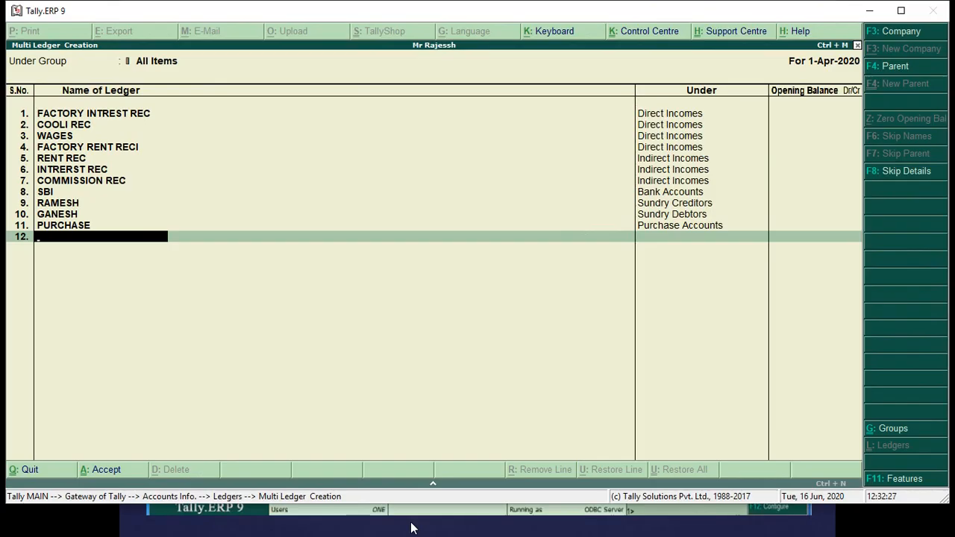
Add PURCHASE ORDER as the twelfth ledger under Purchase Accounts, leaving its opening balance empty.
{"action": "type", "text": "PURCHASE ORDER"}
{"action": "key", "text": "Return"}
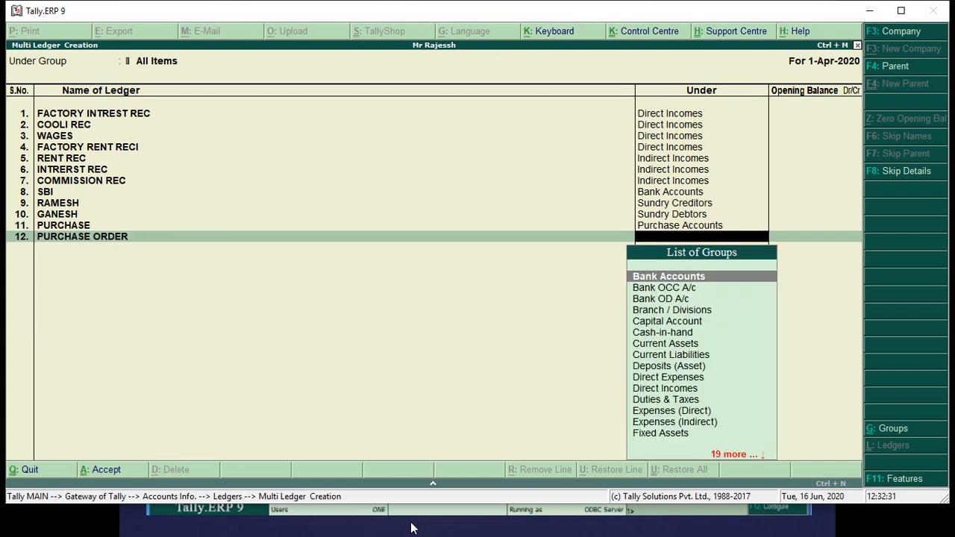
{"action": "type", "text": "PU"}
{"action": "key", "text": "Return"}
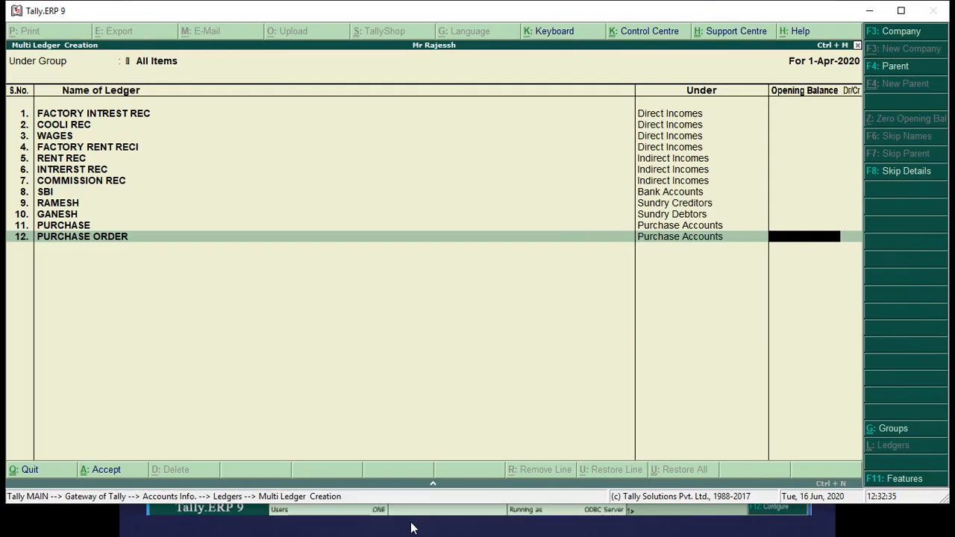
{"action": "type", "text": "PURCHAS"}
{"action": "key", "text": "BackSpace"}
{"action": "key", "text": "BackSpace"}
{"action": "key", "text": "BackSpace"}
{"action": "key", "text": "BackSpace"}
{"action": "key", "text": "BackSpace"}
{"action": "key", "text": "BackSpace"}
{"action": "key", "text": "BackSpace"}
{"action": "key", "text": "Return"}
Add PURCHASE RETURN as the thirteenth ledger under Purchase Accounts with no opening balance.
{"action": "type", "text": "PURCH"}
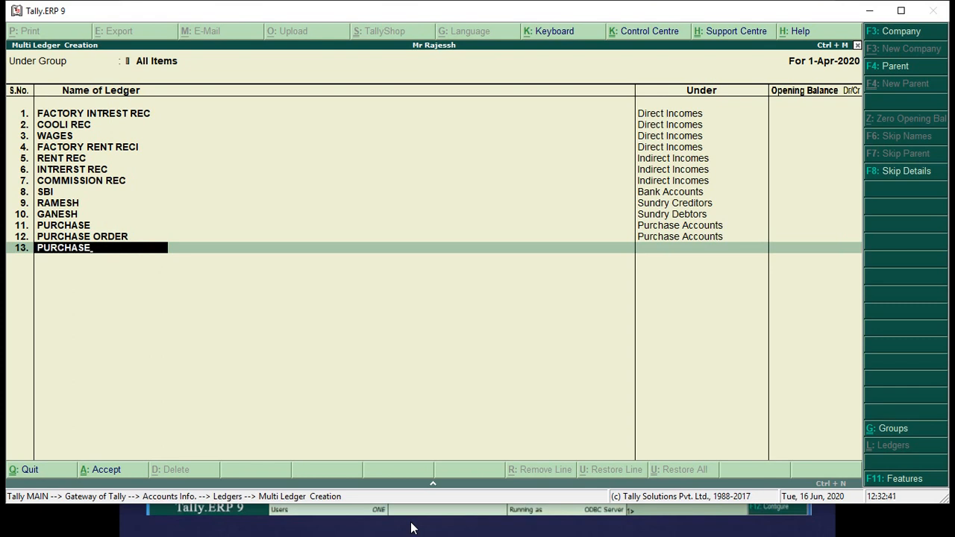
{"action": "type", "text": "RETURN"}
{"action": "key", "text": "Return"}
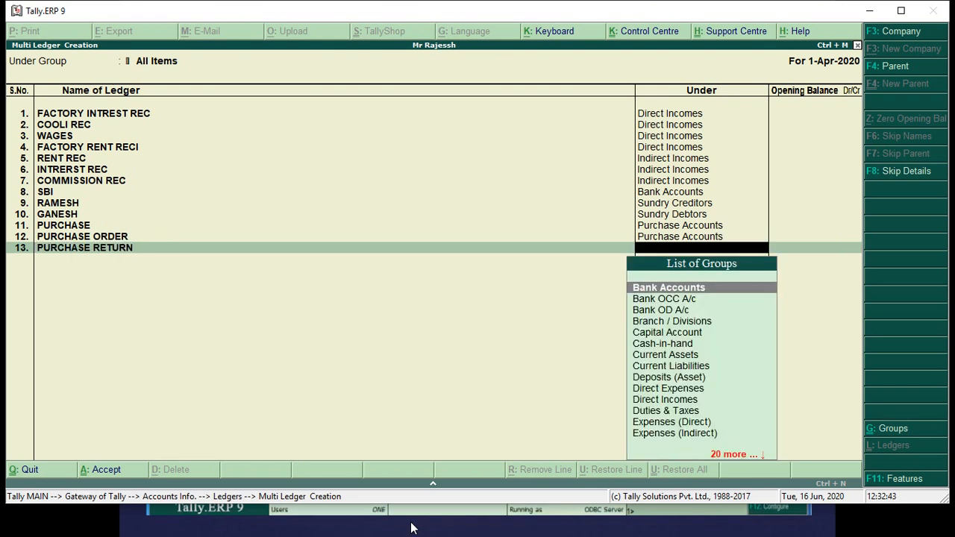
{"action": "type", "text": "PU"}
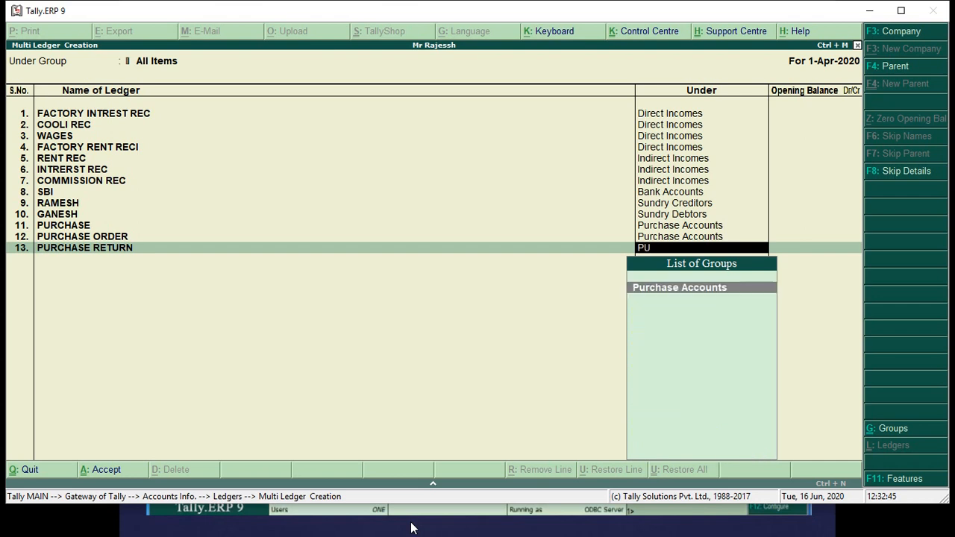
{"action": "key", "text": "Return"}
{"action": "key", "text": "Return"}
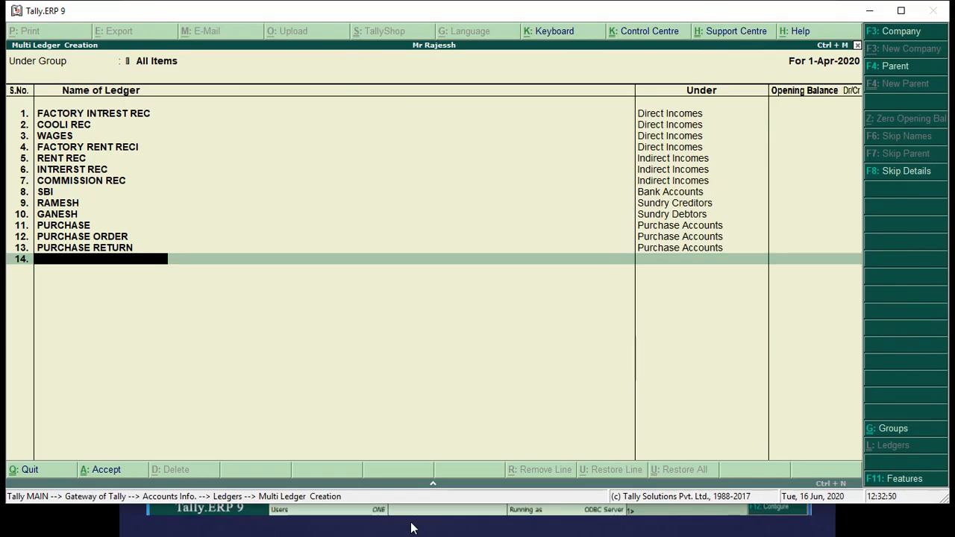
Add PURCHASE RETURNS as the fourteenth ledger under Purchase Accounts with no opening balance.
{"action": "type", "text": "PURCHASE"}
{"action": "key", "text": "Return"}
{"action": "key", "text": "Escape"}
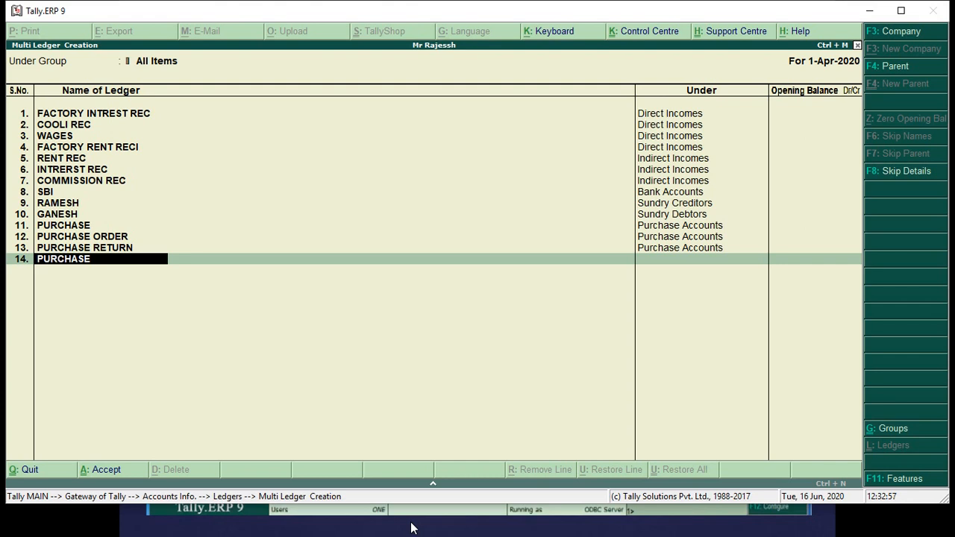
{"action": "type", "text": "RE"}
{"action": "type", "text": "TURN"}
{"action": "type", "text": "S"}
{"action": "key", "text": "Return"}
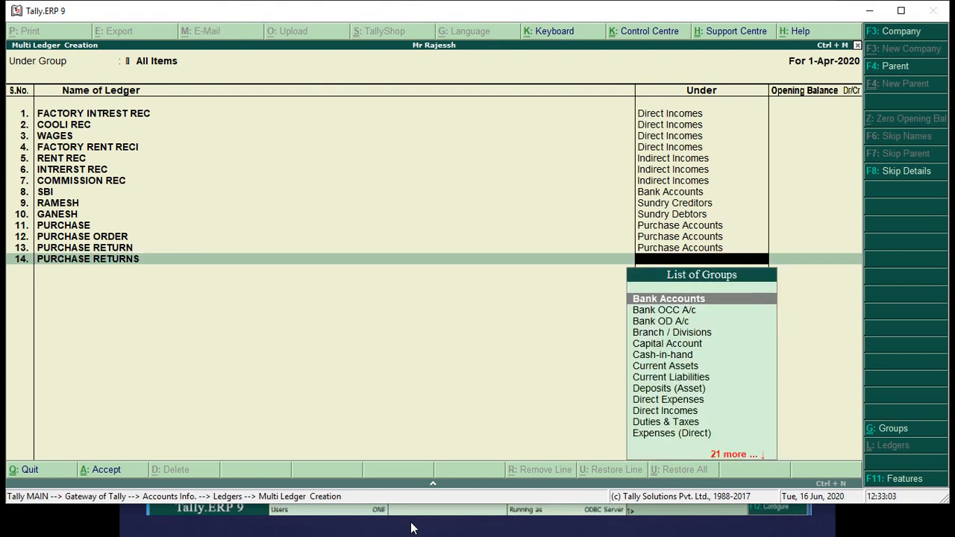
{"action": "type", "text": "PU"}
{"action": "key", "text": "Return"}
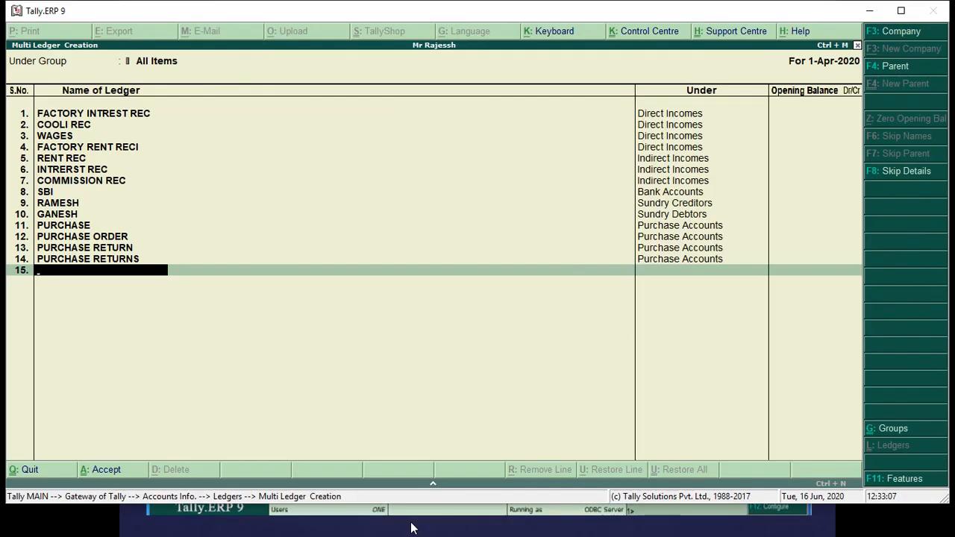
Add SALES as the fifteenth ledger under Sales Accounts with no opening balance.
{"action": "type", "text": "SALES"}
{"action": "key", "text": "Return"}
{"action": "type", "text": "SA"}
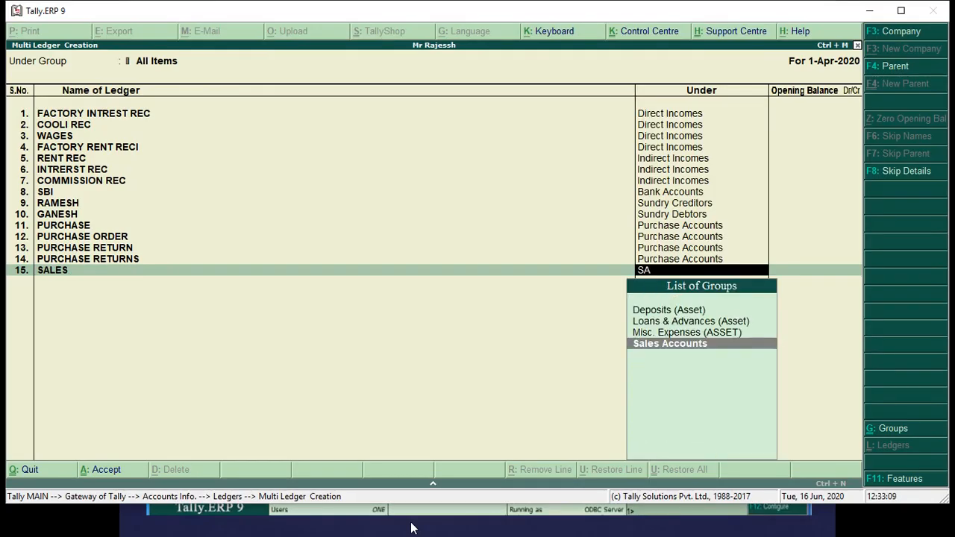
{"action": "key", "text": "Return"}
Add SALES ORDERS as the sixteenth ledger under Sales Accounts with no opening balance.
{"action": "type", "text": "S"}
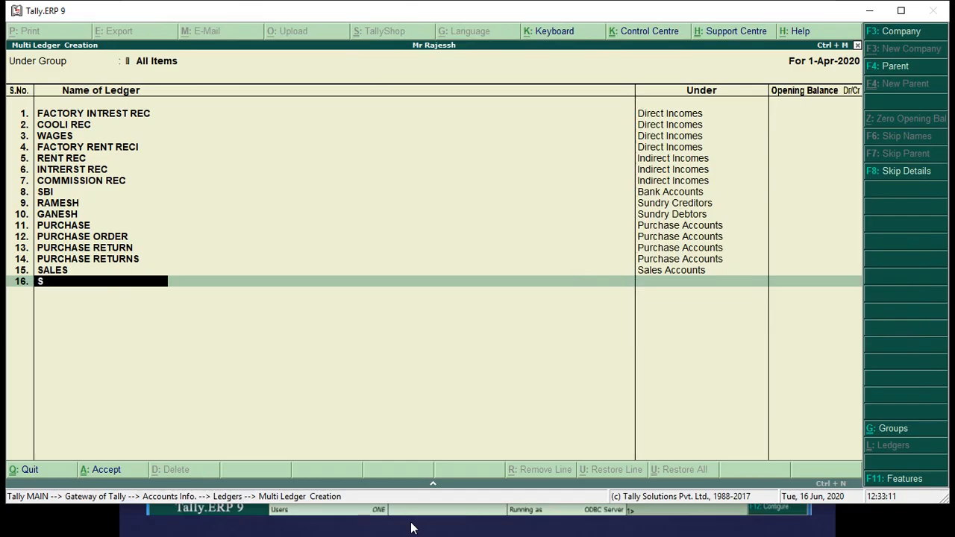
{"action": "type", "text": "ALES ORDERS"}
{"action": "key", "text": "Return"}
{"action": "type", "text": "Sa"}
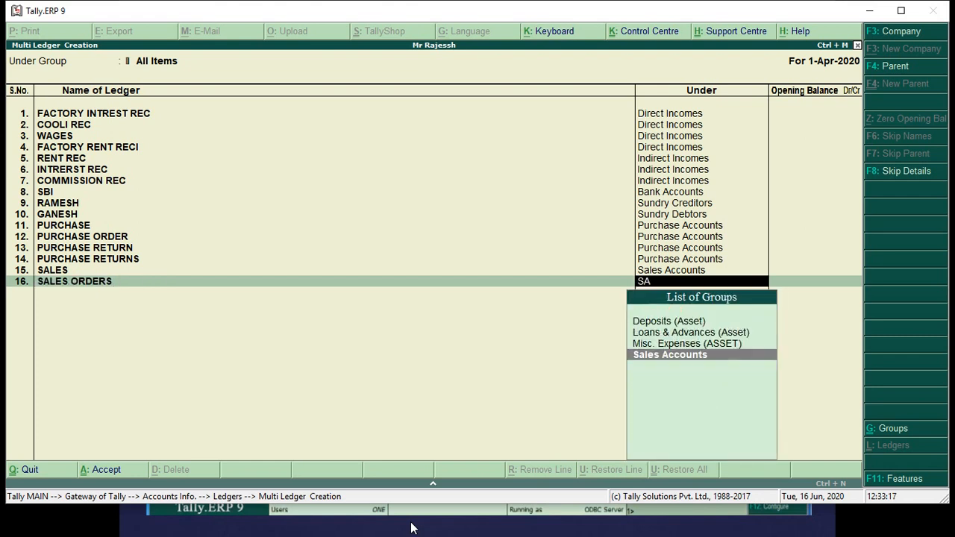
{"action": "key", "text": "Return"}
{"action": "key", "text": "Return"}
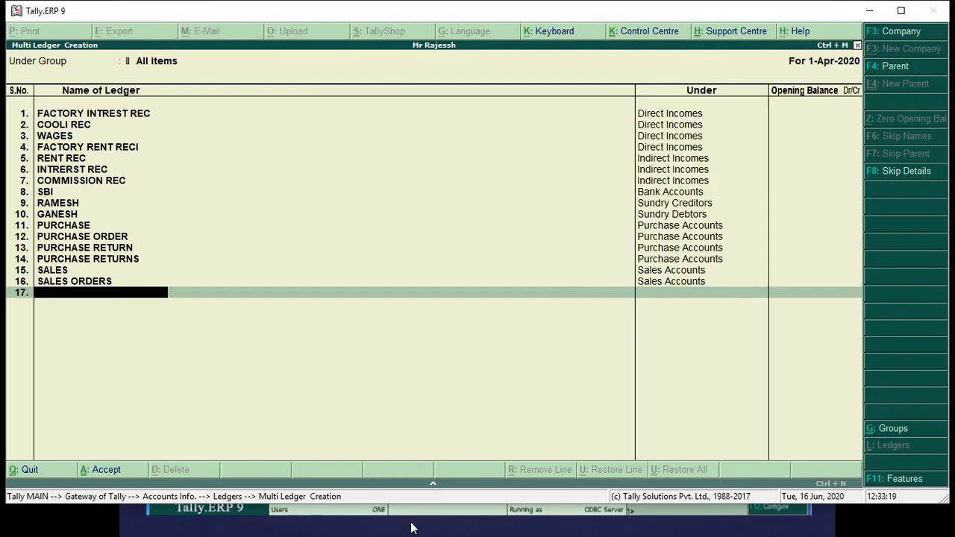
Add SALES RETRUNS as the seventeenth ledger under Sales Accounts with no opening balance.
{"action": "type", "text": "SALES RETRU"}
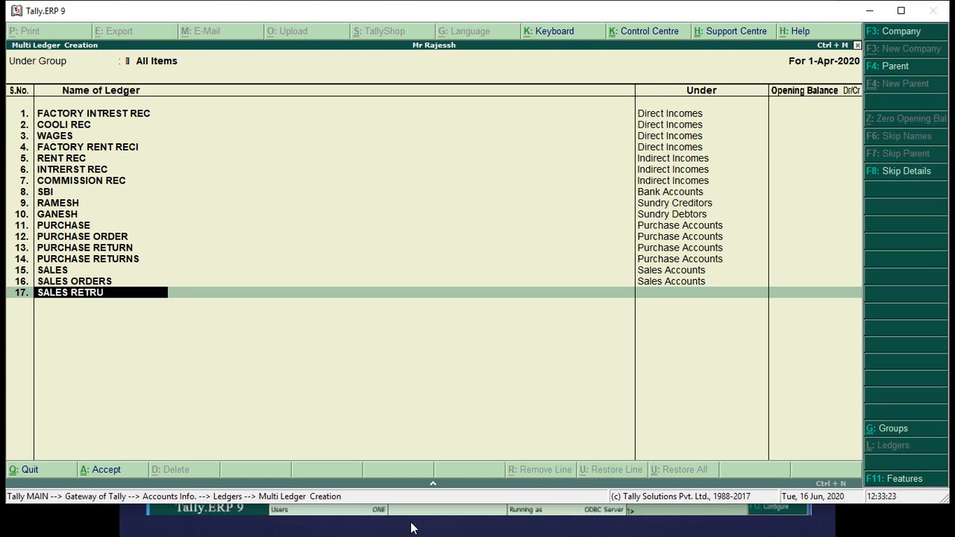
{"action": "type", "text": "NS"}
{"action": "key", "text": "Return"}
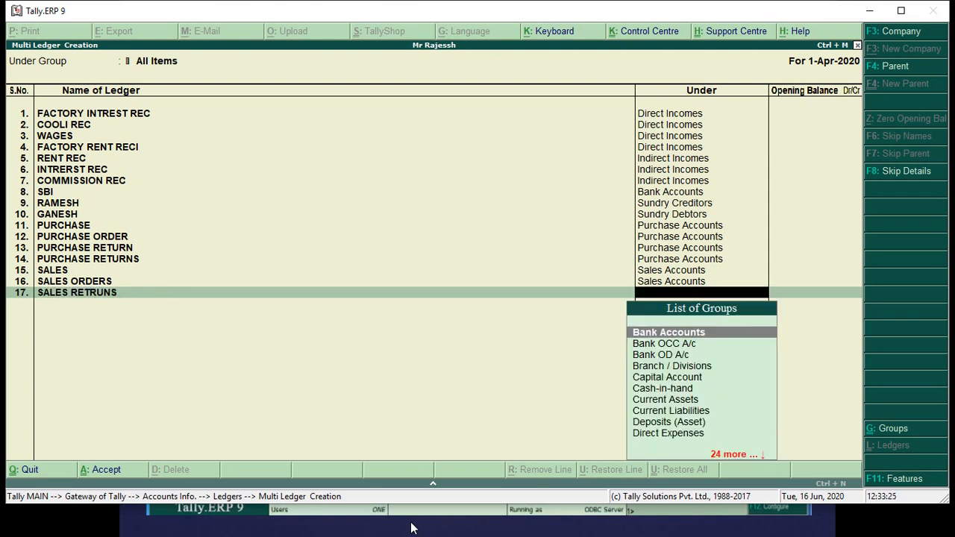
{"action": "type", "text": "SA"}
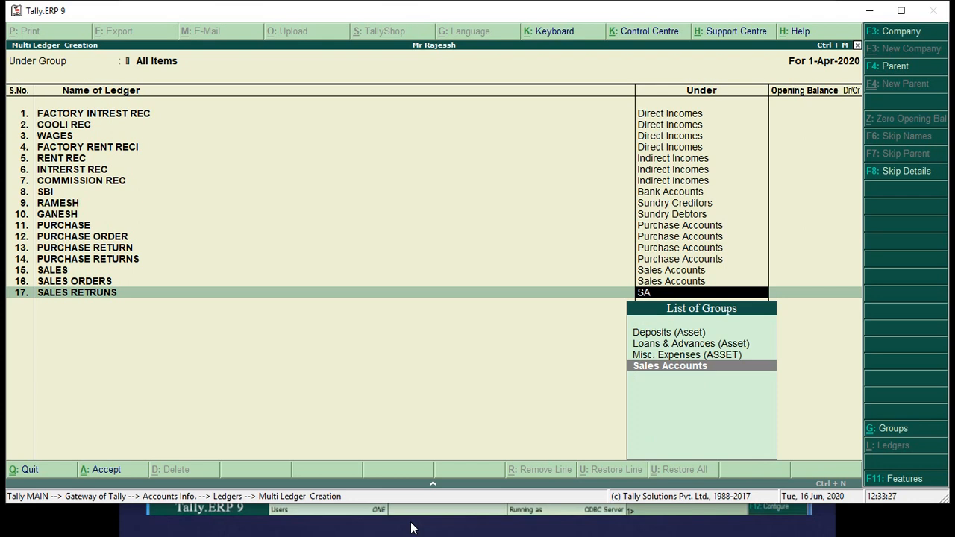
{"action": "key", "text": "Return"}
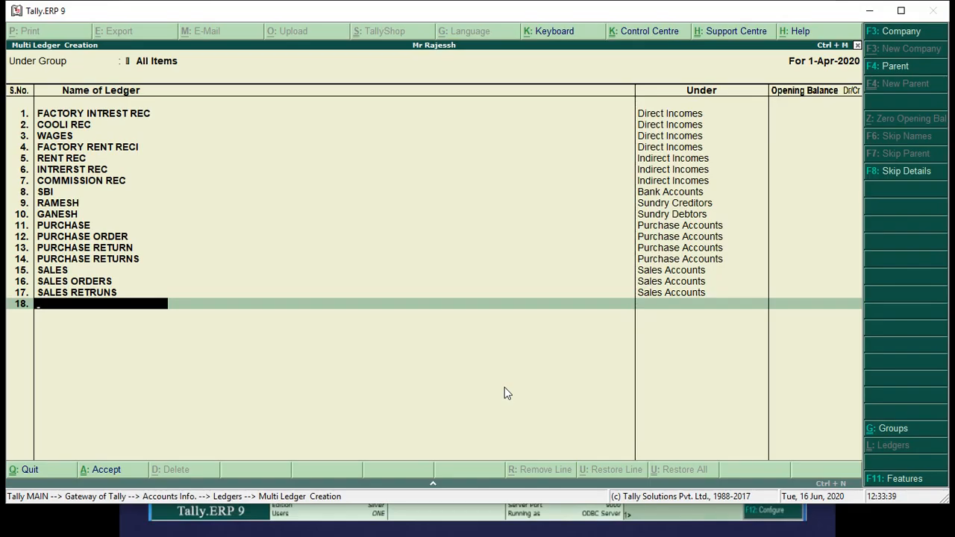
Add DEPRICATION as the eighteenth ledger under Indirect Expenses with no opening balance, and save the whole ledger list.
{"action": "type", "text": "DEPRICATION"}
{"action": "key", "text": "Return"}
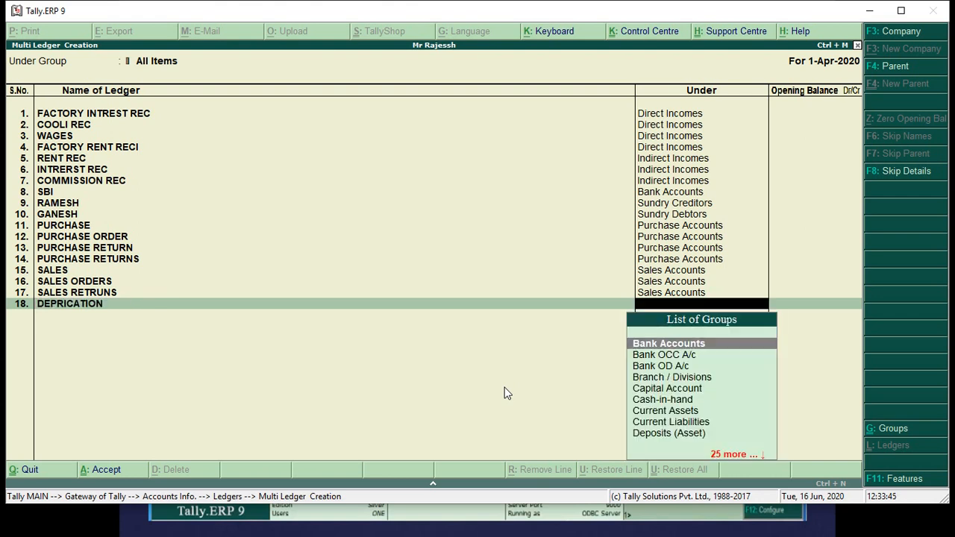
{"action": "type", "text": "IND"}
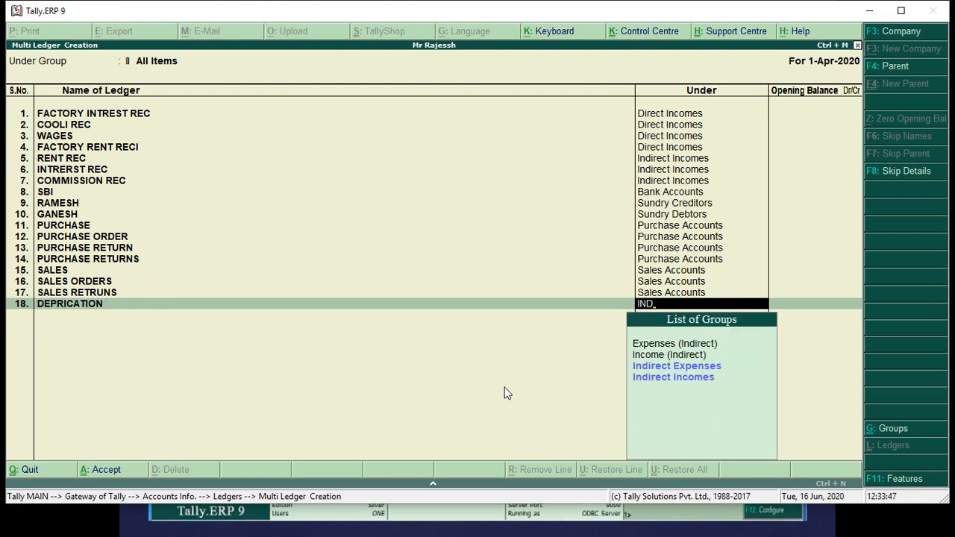
{"action": "key", "text": "Down"}
{"action": "key", "text": "Return"}
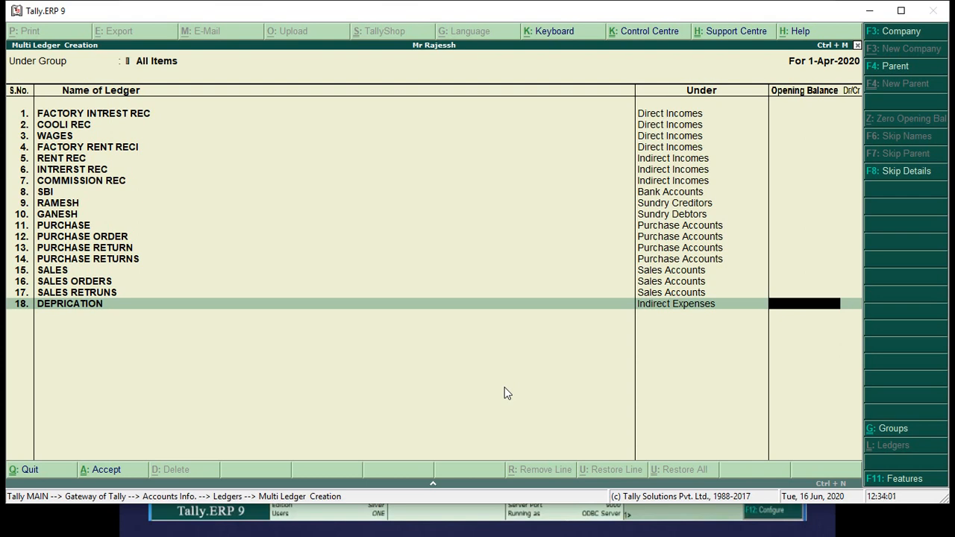
{"action": "key", "text": "Return"}
{"action": "key", "text": "Return"}
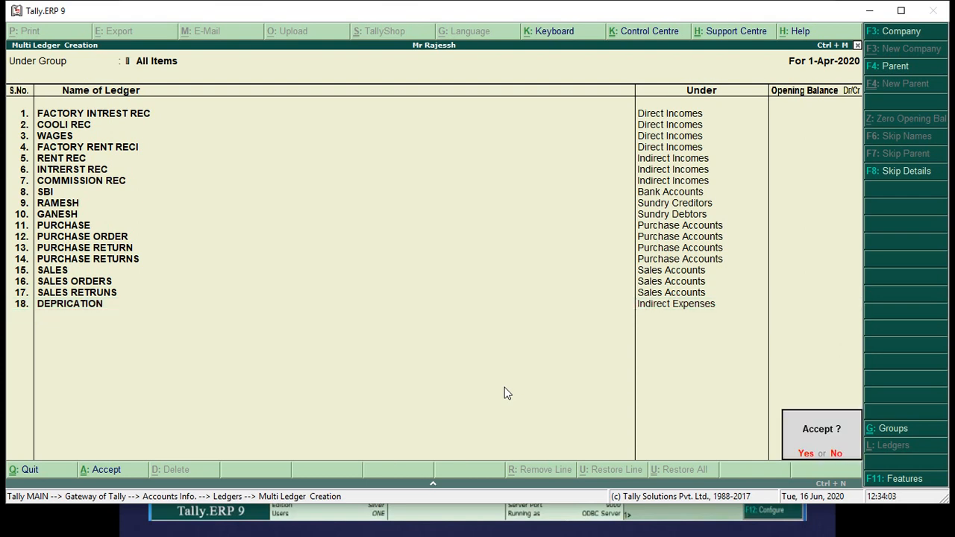
{"action": "key", "text": "Return"}
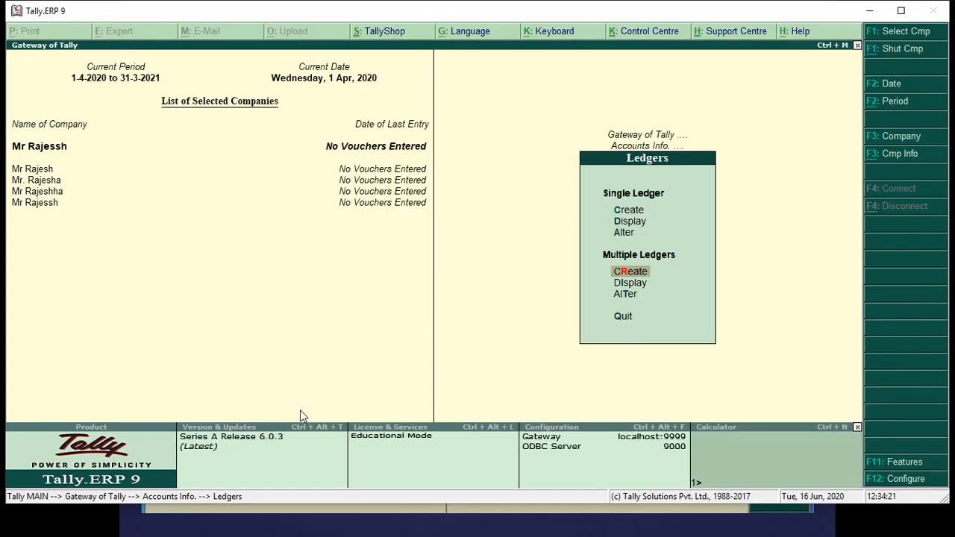
{"action": "key", "text": "Up"}
{"action": "key", "text": "Up"}
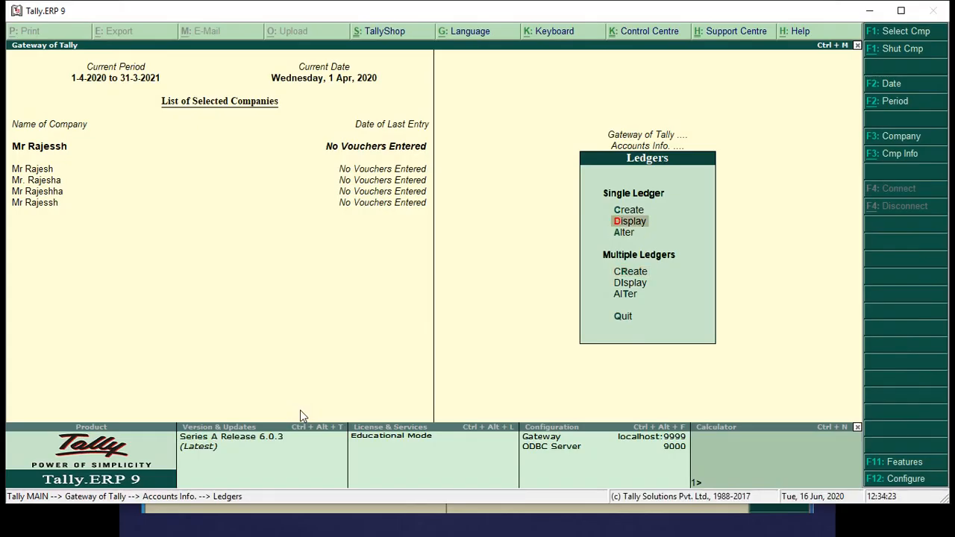
{"action": "key", "text": "Up"}
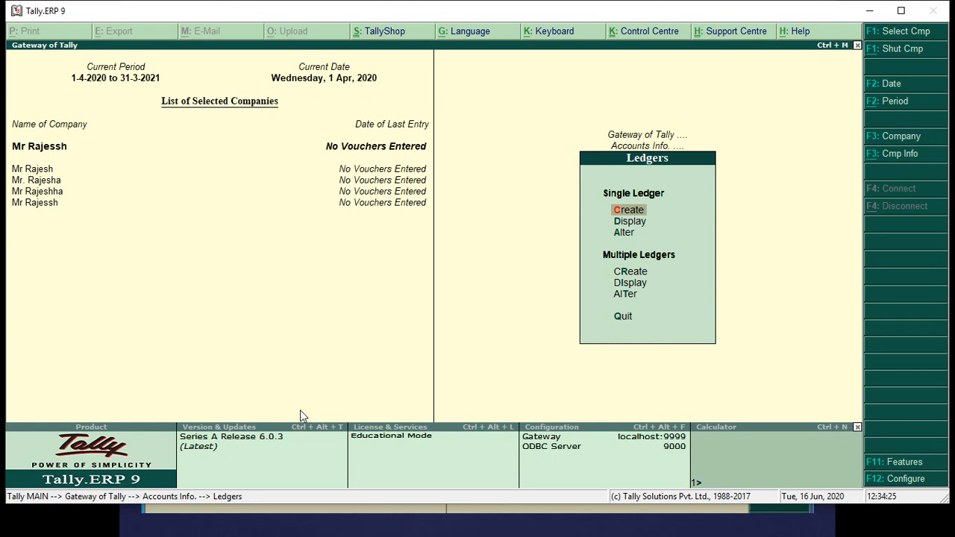
{"action": "key", "text": "Escape"}
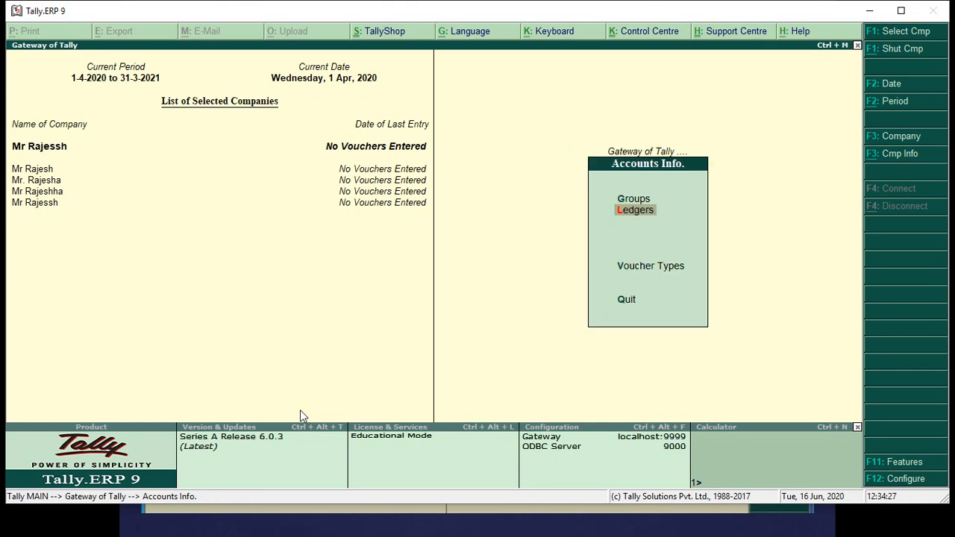
{"action": "key", "text": "Escape"}
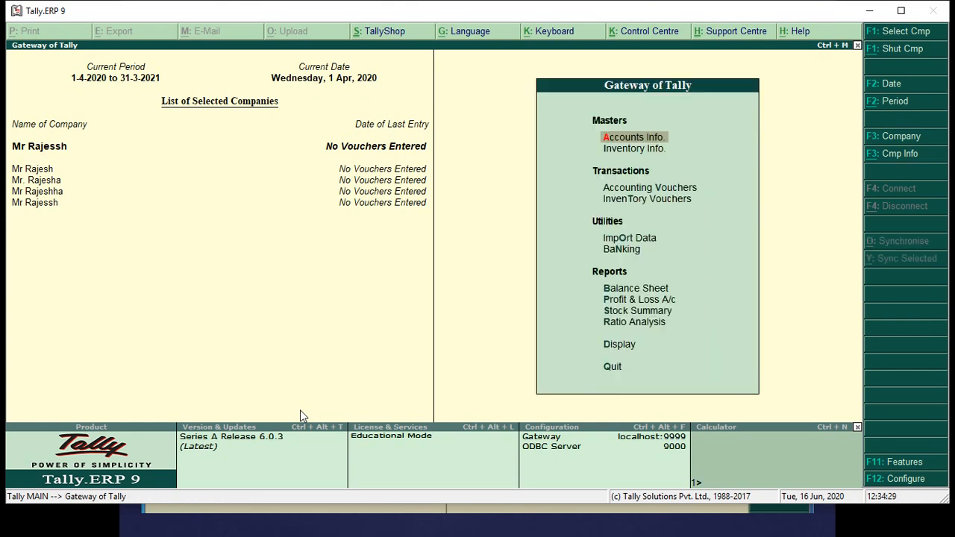
{"action": "key", "text": "Return"}
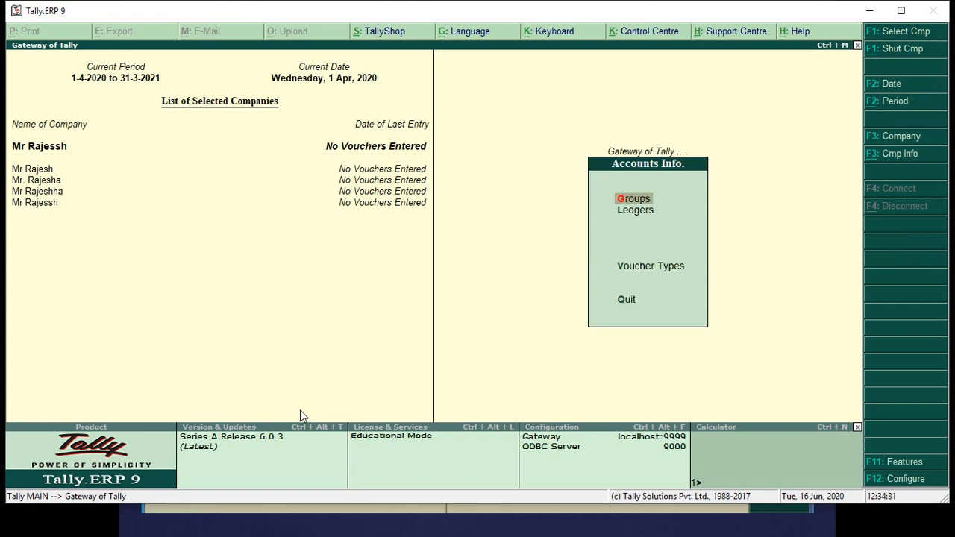
{"action": "key", "text": "Down"}
{"action": "key", "text": "Return"}
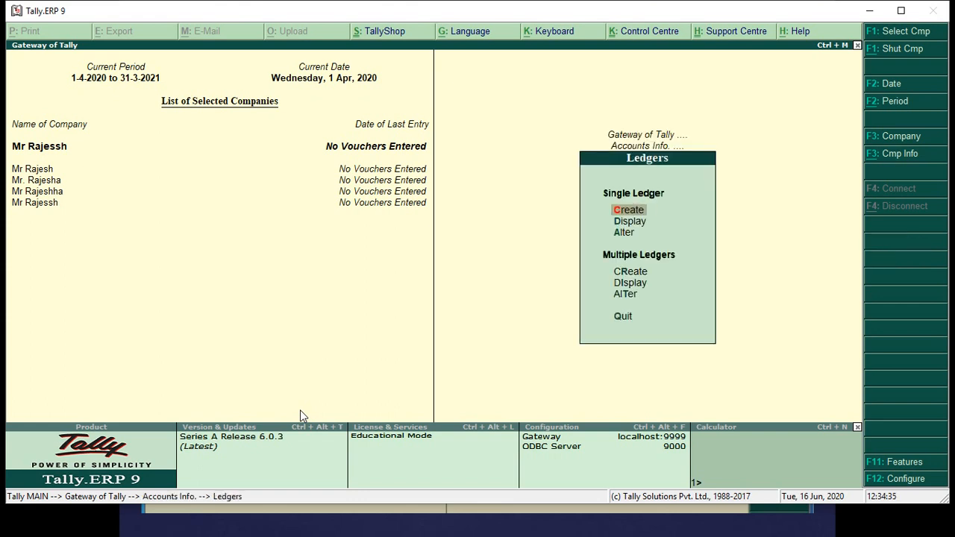
{"action": "key", "text": "Down"}
{"action": "key", "text": "Down"}
{"action": "key", "text": "Down"}
{"action": "key", "text": "Down"}
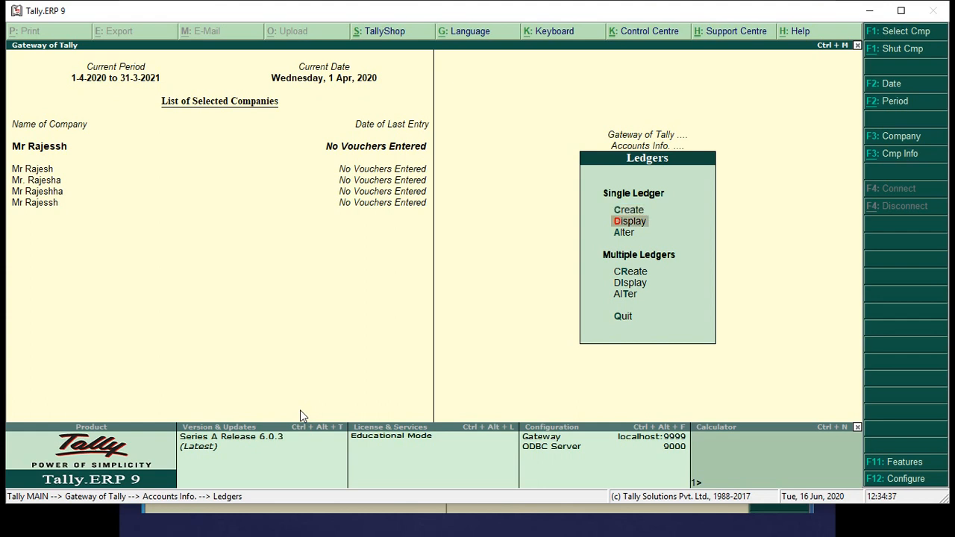
{"action": "key", "text": "Up"}
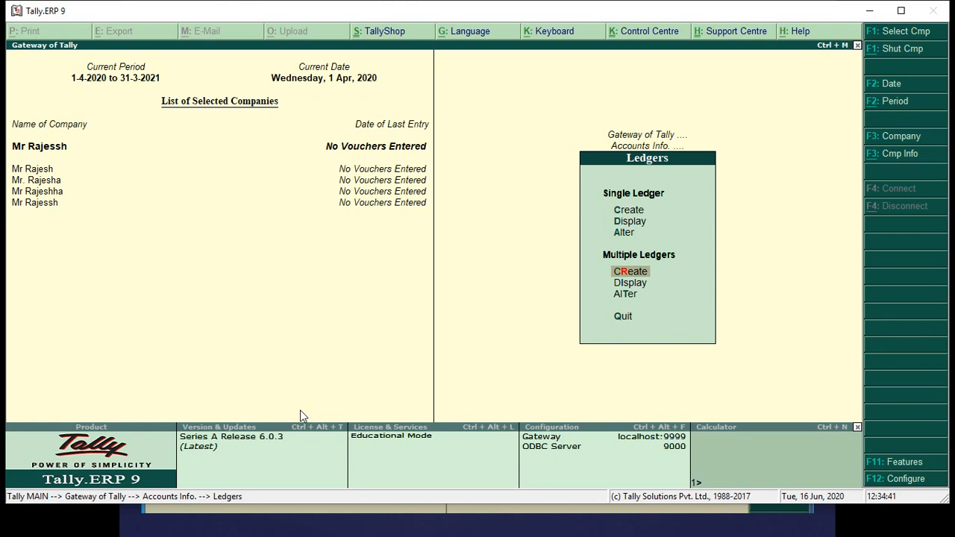
{"action": "key", "text": "Up"}
{"action": "key", "text": "Up"}
{"action": "key", "text": "Up"}
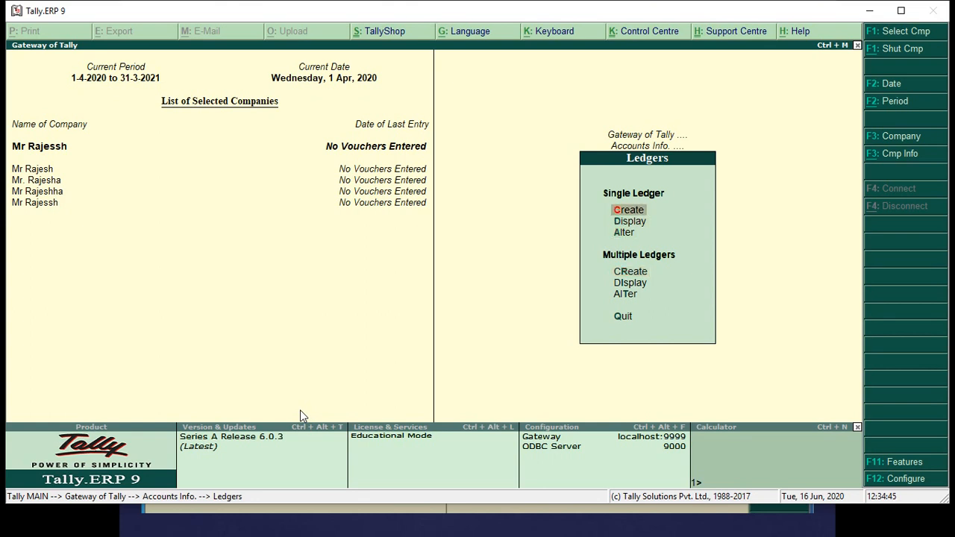
View the list of existing ledgers offered for single-ledger display, and close it.
{"action": "key", "text": "Down"}
{"action": "key", "text": "Return"}
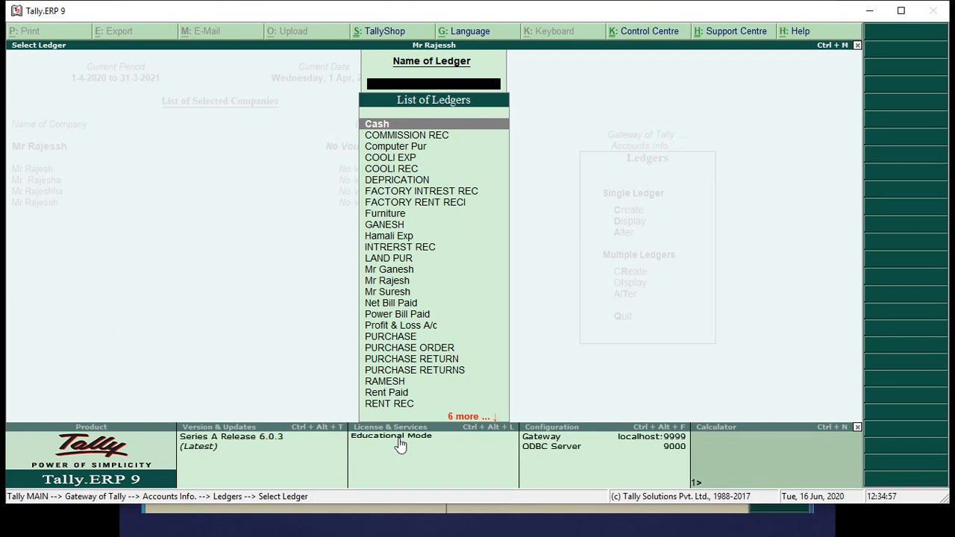
{"action": "key", "text": "Escape"}
Delete the duplicate PURCHASE RETURN ledger through single-ledger alteration, and return to the Ledgers menu.
{"action": "key", "text": "Down"}
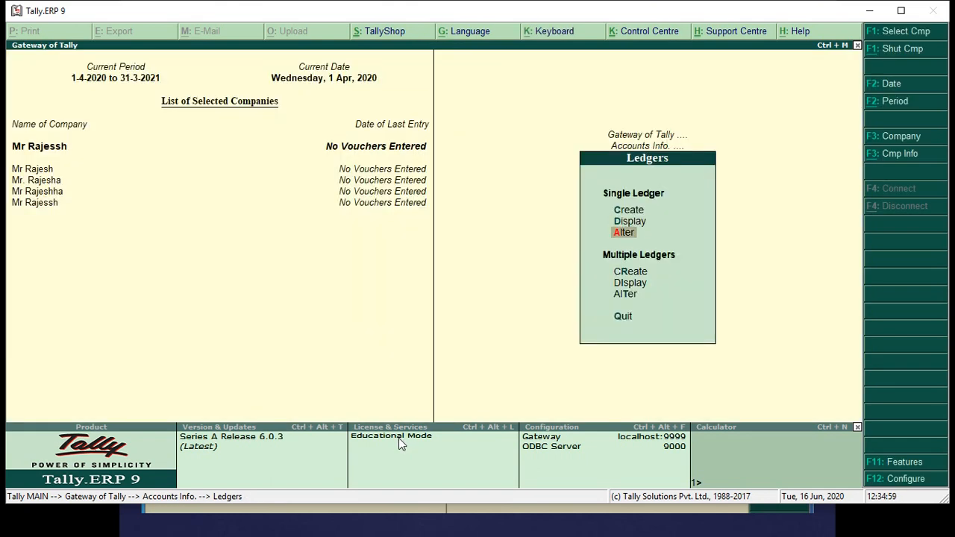
{"action": "key", "text": "Return"}
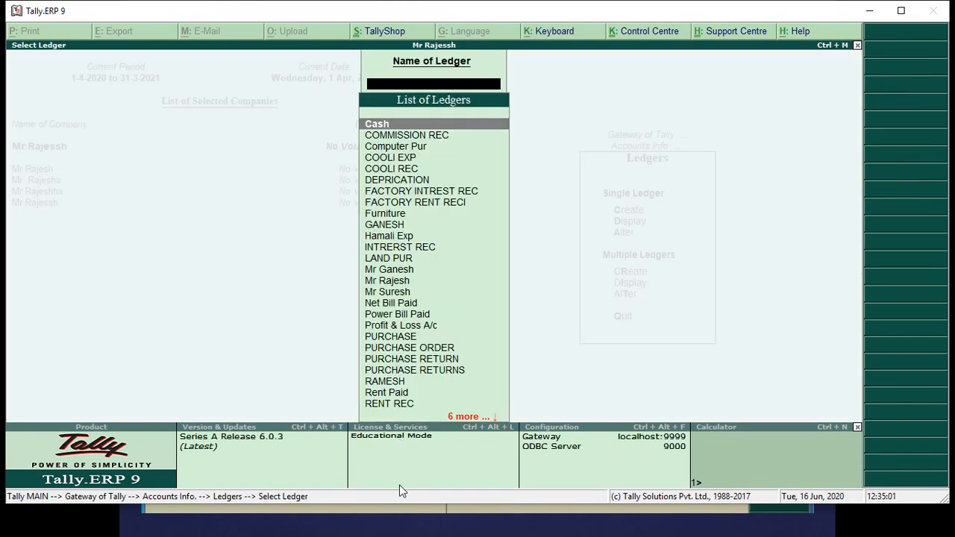
{"action": "key", "text": "Down"}
{"action": "key", "text": "Down"}
{"action": "key", "text": "Down"}
{"action": "key", "text": "Down"}
{"action": "key", "text": "Down"}
{"action": "key", "text": "Down"}
{"action": "key", "text": "Down"}
{"action": "key", "text": "Down"}
{"action": "key", "text": "Down"}
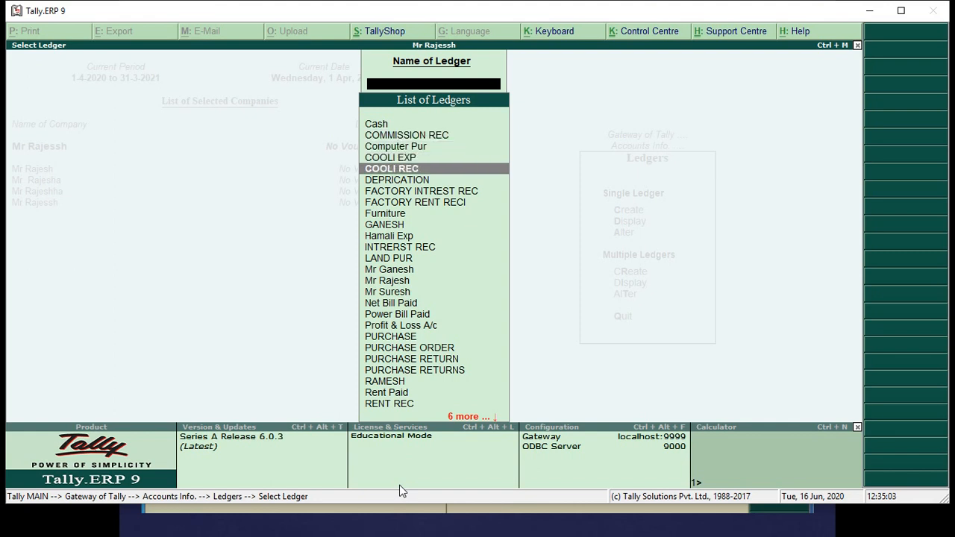
{"action": "key", "text": "Down"}
{"action": "key", "text": "Down"}
{"action": "key", "text": "Down"}
{"action": "key", "text": "Down"}
{"action": "key", "text": "Down"}
{"action": "key", "text": "Down"}
{"action": "key", "text": "Down"}
{"action": "key", "text": "Down"}
{"action": "key", "text": "Down"}
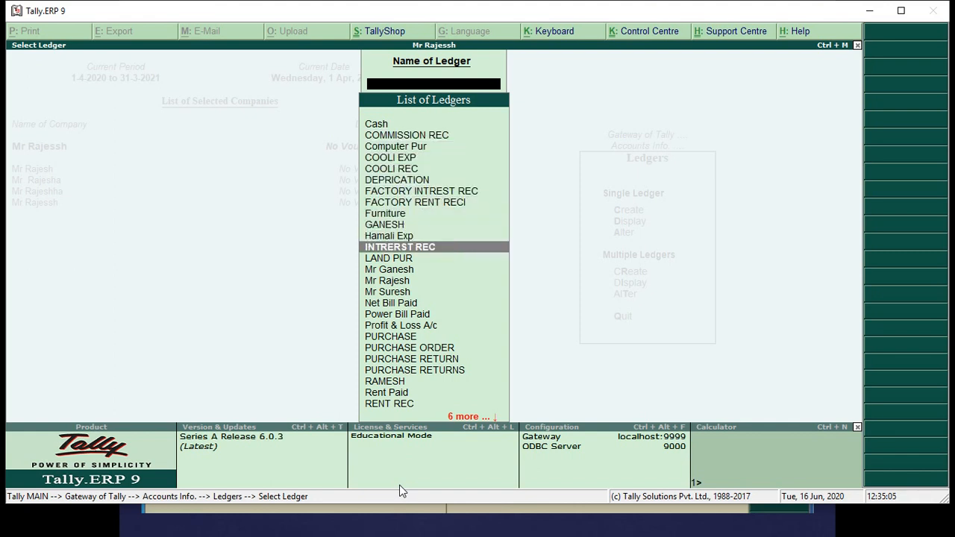
{"action": "key", "text": "Down"}
{"action": "key", "text": "Down"}
{"action": "key", "text": "Down"}
{"action": "key", "text": "Down"}
{"action": "key", "text": "Down"}
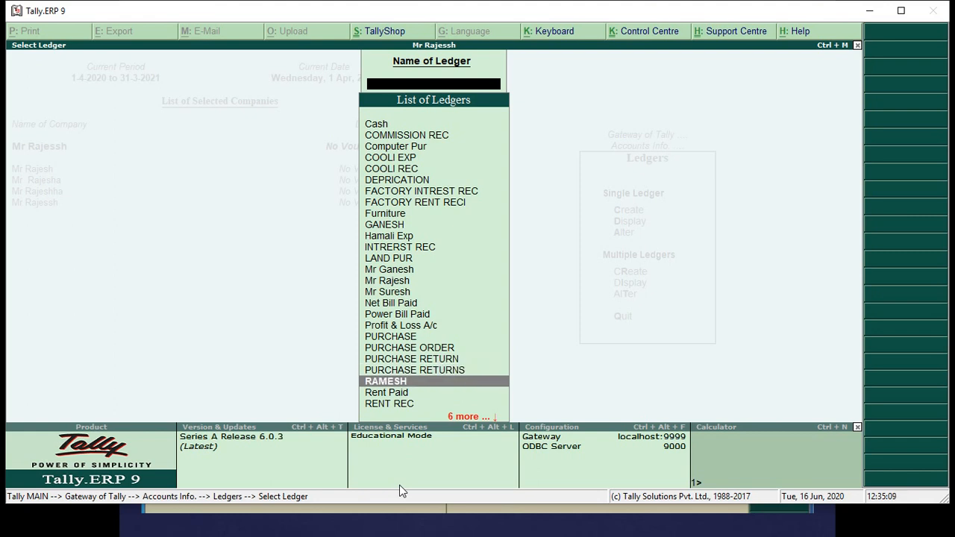
{"action": "key", "text": "Down"}
{"action": "key", "text": "Down"}
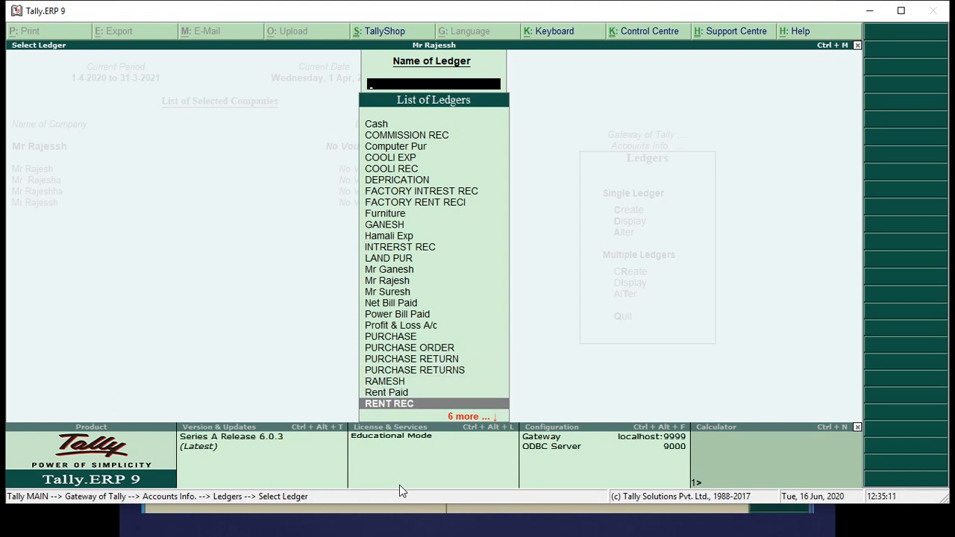
{"action": "key", "text": "Up"}
{"action": "key", "text": "Up"}
{"action": "key", "text": "Up"}
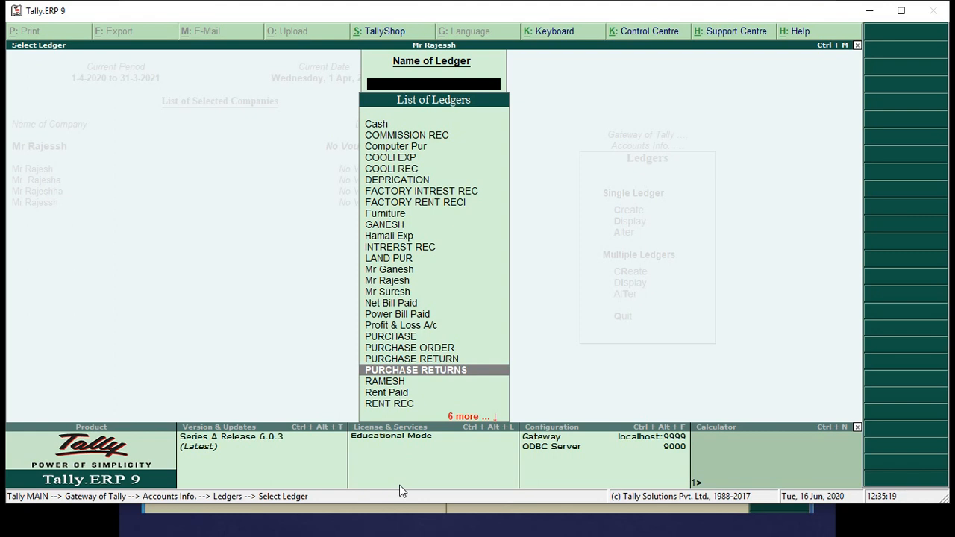
{"action": "key", "text": "Up"}
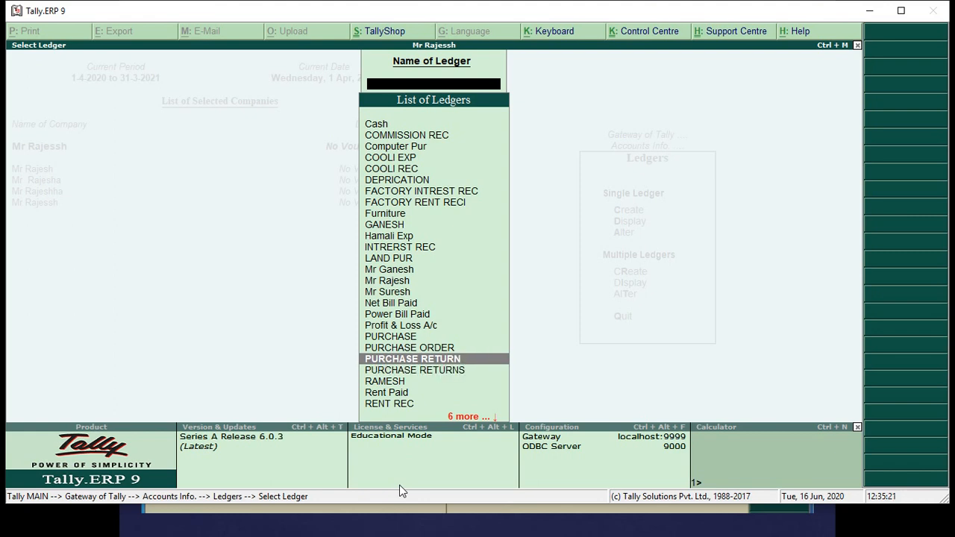
{"action": "key", "text": "Return"}
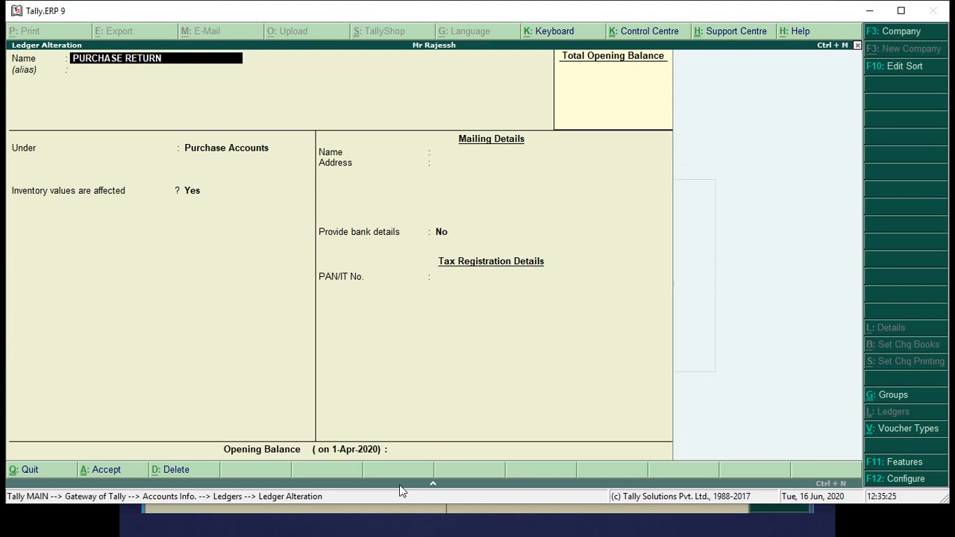
{"action": "key", "text": "alt+d"}
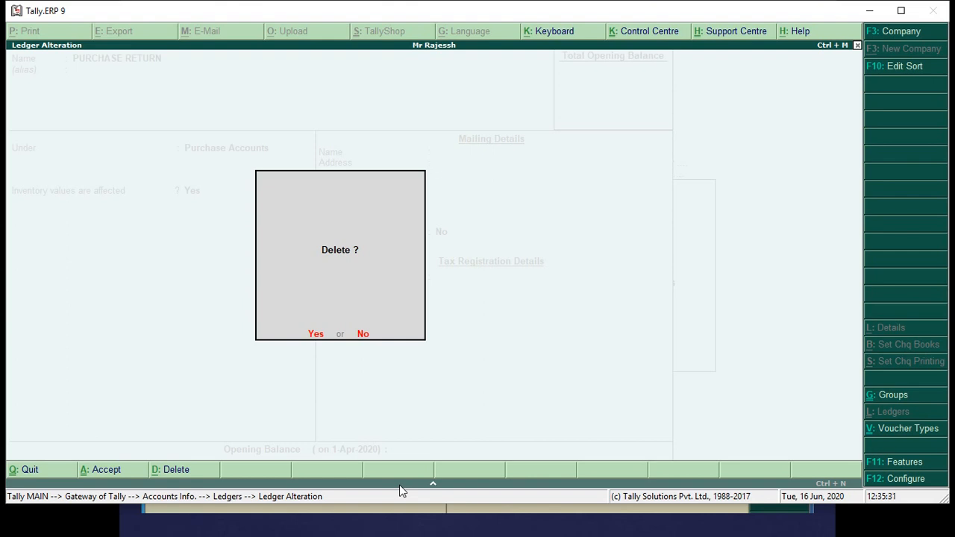
{"action": "key", "text": "y"}
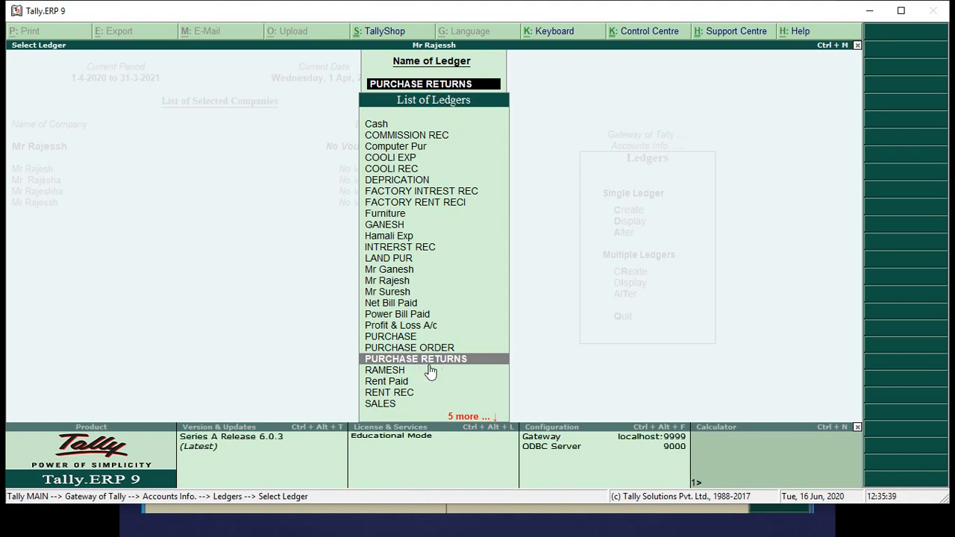
{"action": "key", "text": "Escape"}
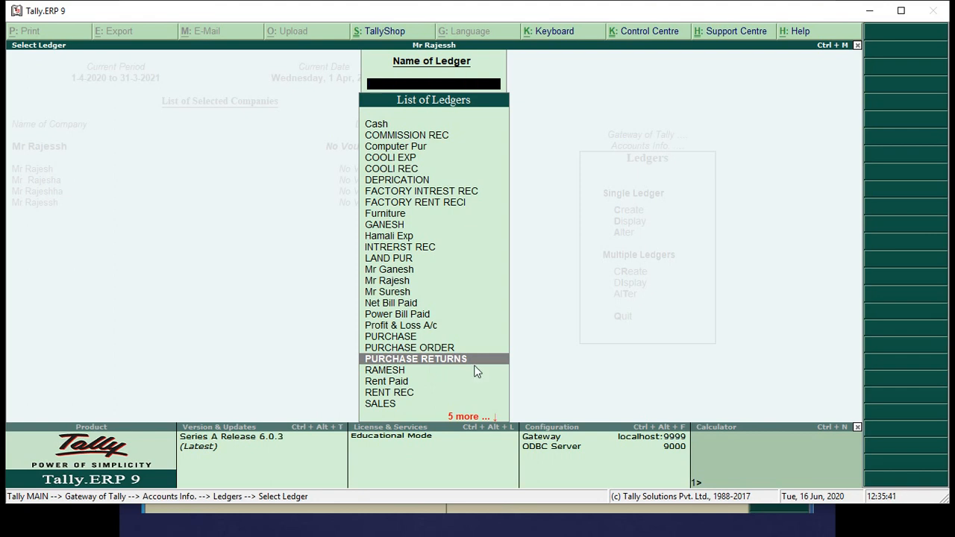
{"action": "key", "text": "Escape"}
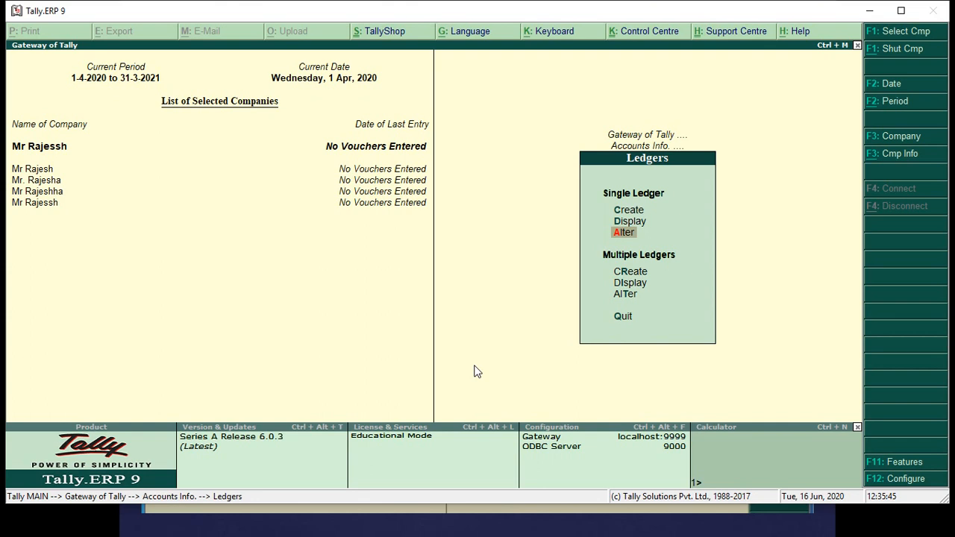
{"action": "key", "text": "Down"}
{"action": "key", "text": "Return"}
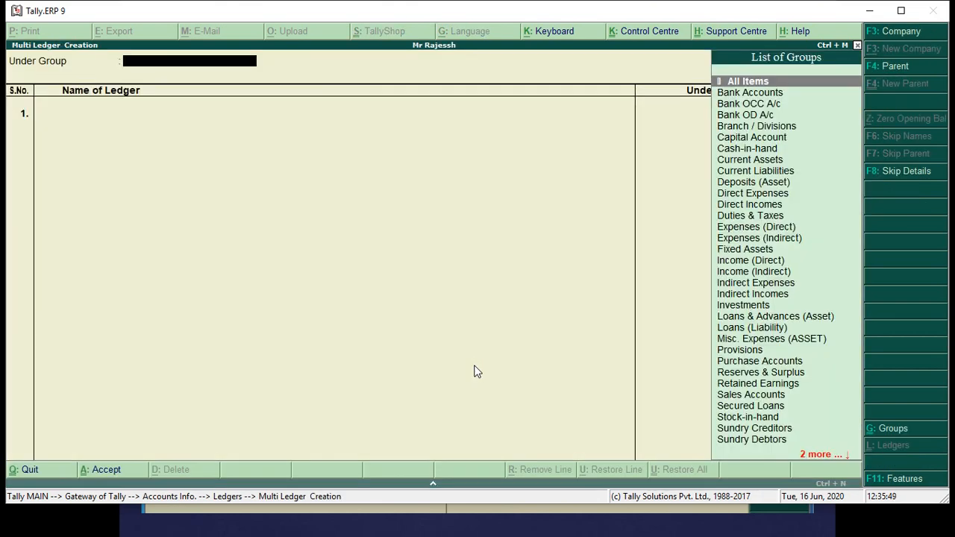
{"action": "key", "text": "Escape"}
{"action": "key", "text": "Return"}
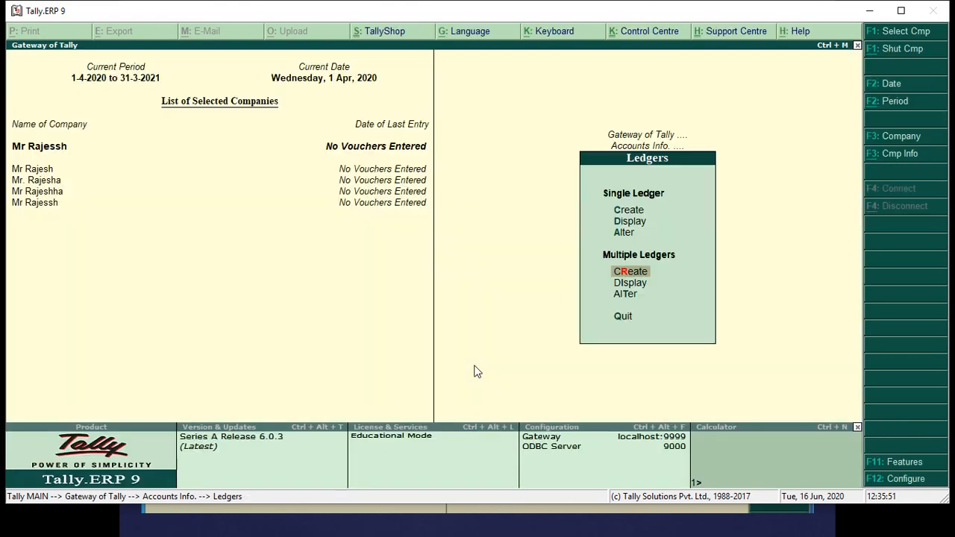
Display multiple ledgers for the group All Items.
{"action": "key", "text": "Down"}
{"action": "key", "text": "Return"}
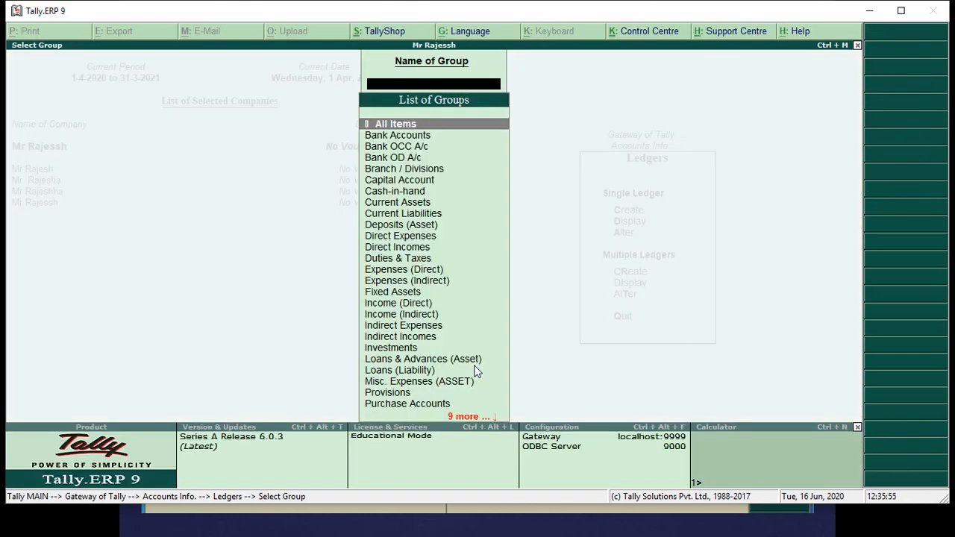
{"action": "key", "text": "Return"}
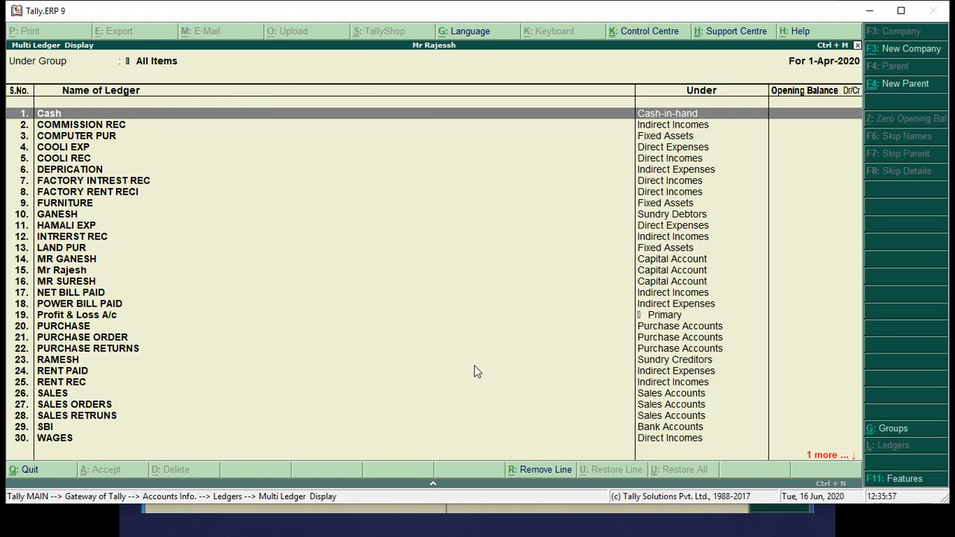
Go through the displayed ledger list and examine each ledger's name and the group it falls under.
{"action": "key", "text": "Down"}
{"action": "key", "text": "Down"}
{"action": "key", "text": "Down"}
{"action": "key", "text": "Down"}
{"action": "key", "text": "Down"}
{"action": "key", "text": "Down"}
{"action": "key", "text": "Down"}
{"action": "key", "text": "Down"}
{"action": "key", "text": "Down"}
{"action": "key", "text": "Down"}
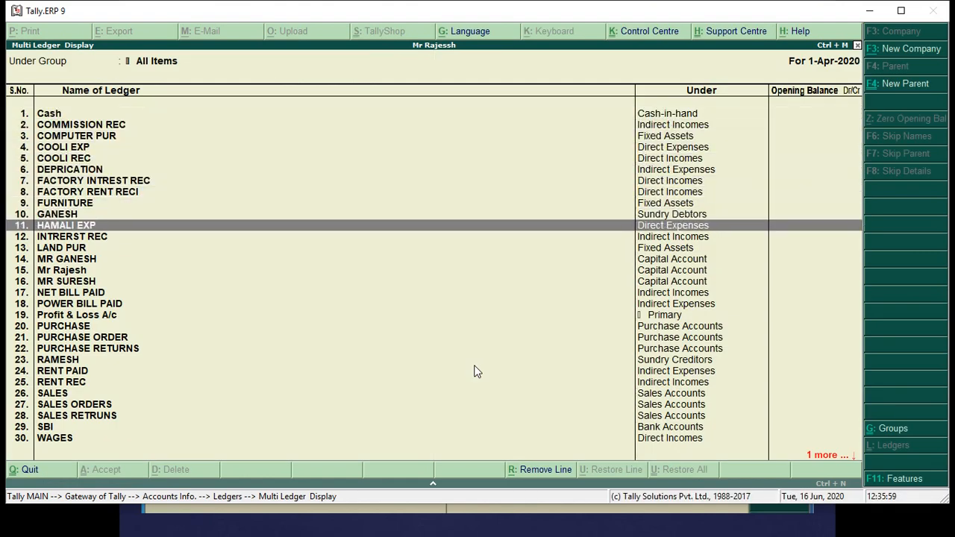
{"action": "key", "text": "Down"}
{"action": "key", "text": "Down"}
{"action": "key", "text": "Down"}
{"action": "key", "text": "Down"}
{"action": "key", "text": "Down"}
{"action": "key", "text": "Down"}
{"action": "key", "text": "Down"}
{"action": "key", "text": "Down"}
{"action": "key", "text": "Down"}
{"action": "key", "text": "Down"}
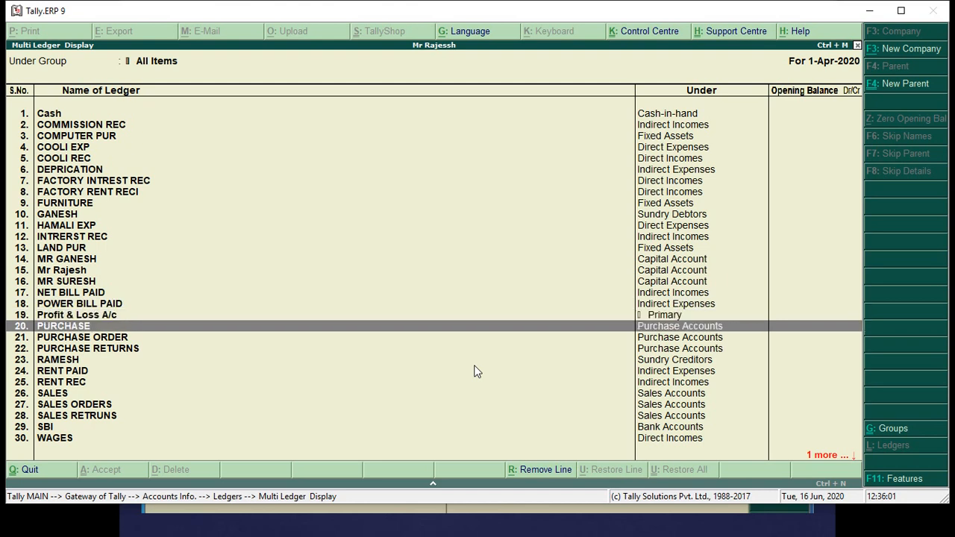
{"action": "key", "text": "Up"}
{"action": "key", "text": "Up"}
{"action": "key", "text": "Up"}
{"action": "key", "text": "Up"}
{"action": "key", "text": "Up"}
{"action": "key", "text": "Up"}
{"action": "key", "text": "Up"}
{"action": "key", "text": "Up"}
{"action": "key", "text": "Up"}
{"action": "key", "text": "Up"}
{"action": "key", "text": "Up"}
{"action": "key", "text": "Up"}
{"action": "key", "text": "Up"}
{"action": "key", "text": "Up"}
{"action": "key", "text": "Up"}
{"action": "key", "text": "Up"}
{"action": "key", "text": "Up"}
{"action": "key", "text": "Up"}
{"action": "key", "text": "Up"}
{"action": "key", "text": "Up"}
{"action": "key", "text": "Up"}
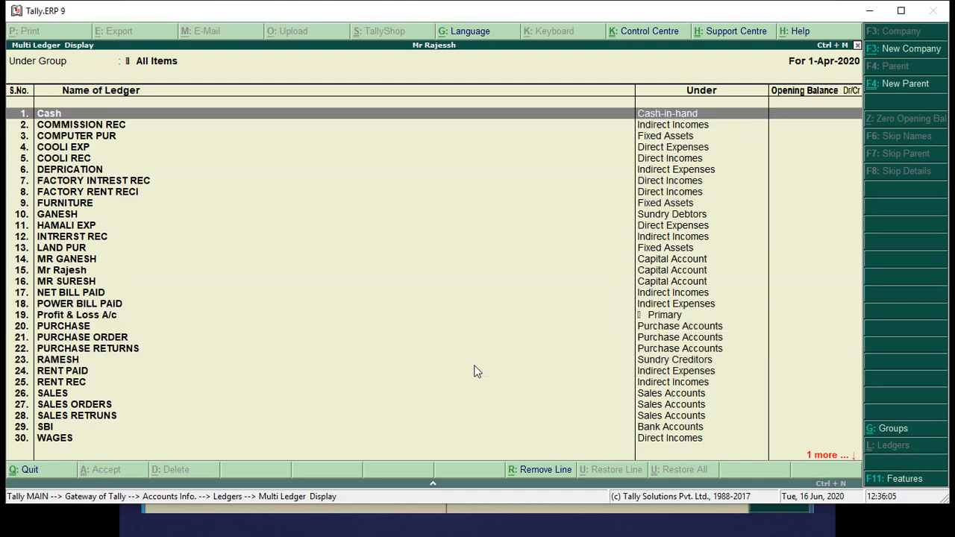
{"action": "key", "text": "Down"}
{"action": "key", "text": "Down"}
{"action": "key", "text": "Down"}
{"action": "key", "text": "Down"}
{"action": "key", "text": "Down"}
{"action": "key", "text": "Down"}
{"action": "key", "text": "Down"}
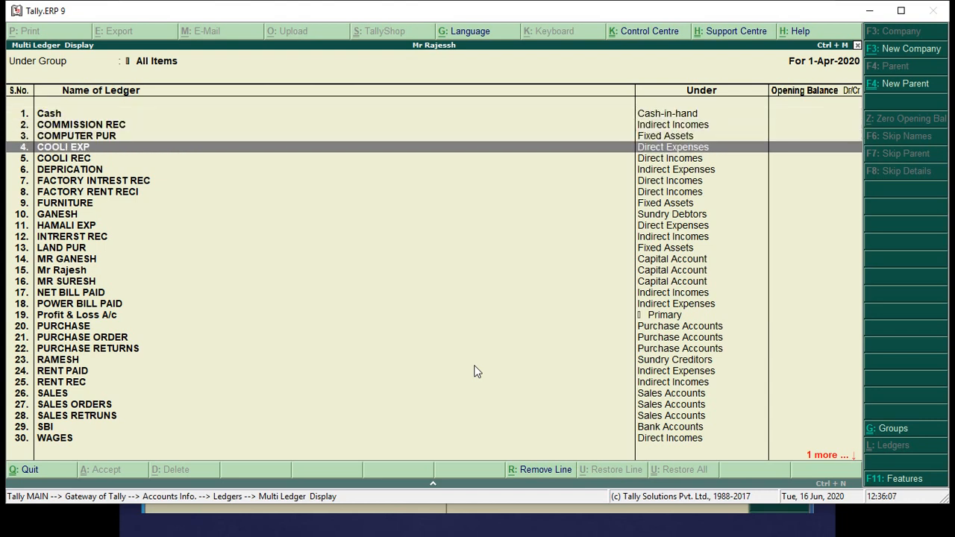
{"action": "key", "text": "Down"}
{"action": "key", "text": "Down"}
{"action": "key", "text": "Down"}
{"action": "key", "text": "Down"}
{"action": "key", "text": "Down"}
{"action": "key", "text": "Down"}
{"action": "key", "text": "Down"}
{"action": "key", "text": "Down"}
{"action": "key", "text": "Down"}
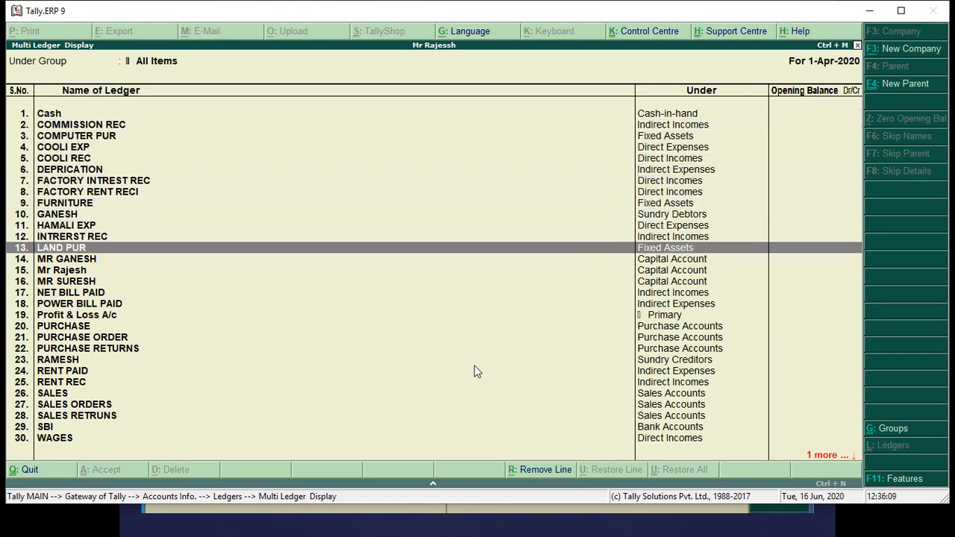
{"action": "key", "text": "Down"}
{"action": "key", "text": "Down"}
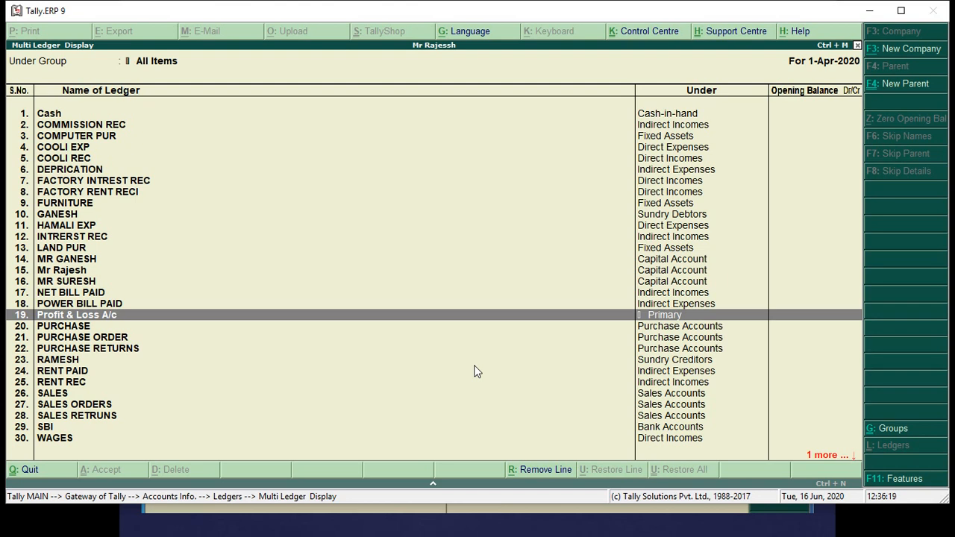
{"action": "key", "text": "Down"}
{"action": "key", "text": "Down"}
{"action": "key", "text": "Down"}
{"action": "key", "text": "Down"}
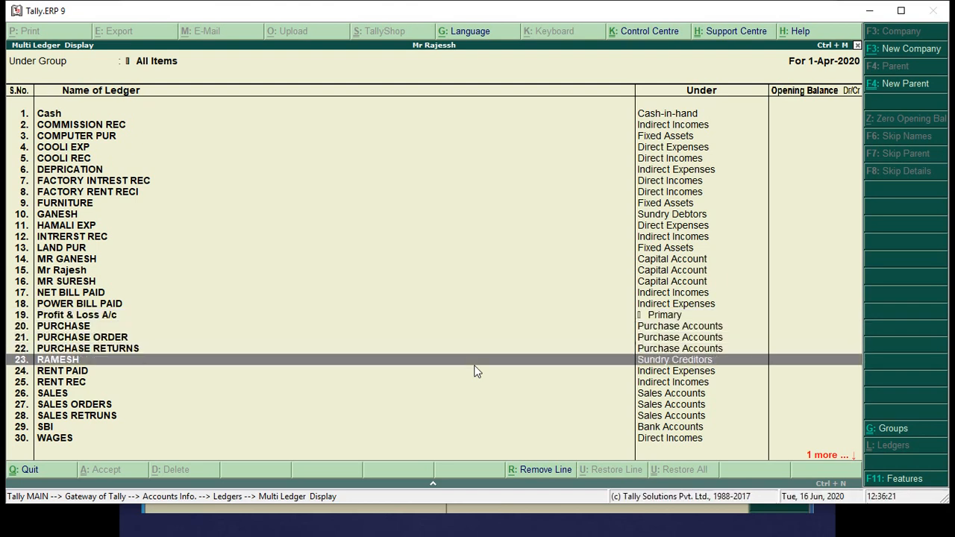
{"action": "key", "text": "Down"}
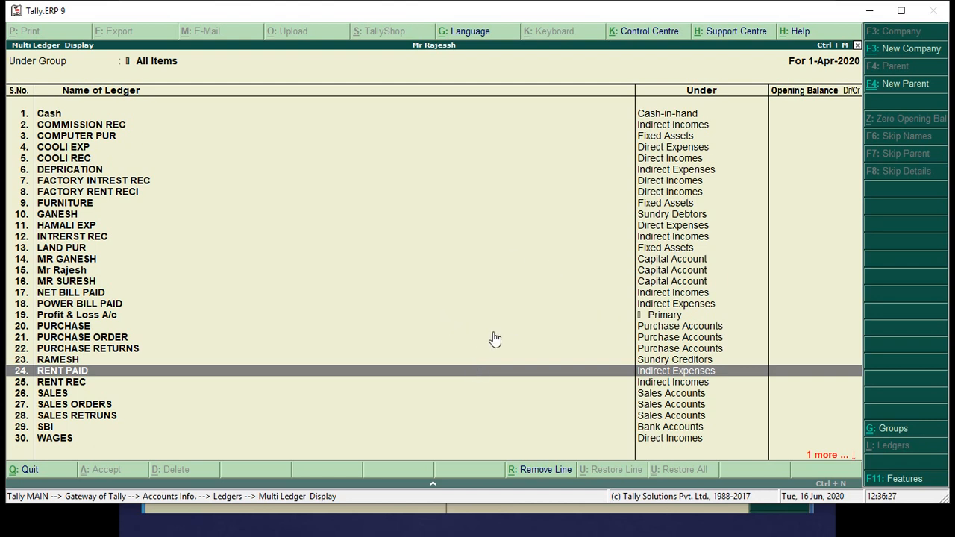
Close the multi-ledger display and open multiple-ledger alteration for the group All Items.
{"action": "key", "text": "Escape"}
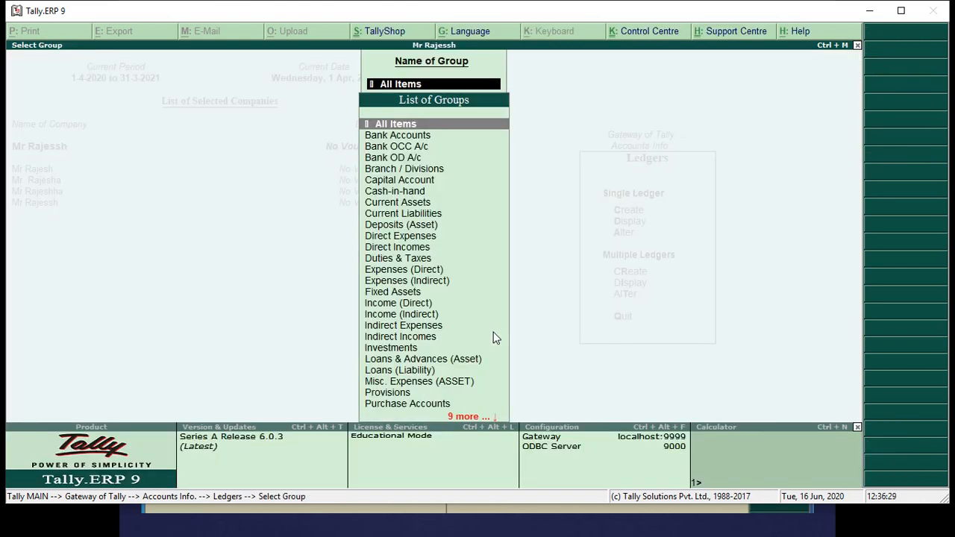
{"action": "key", "text": "Escape"}
{"action": "key", "text": "Escape"}
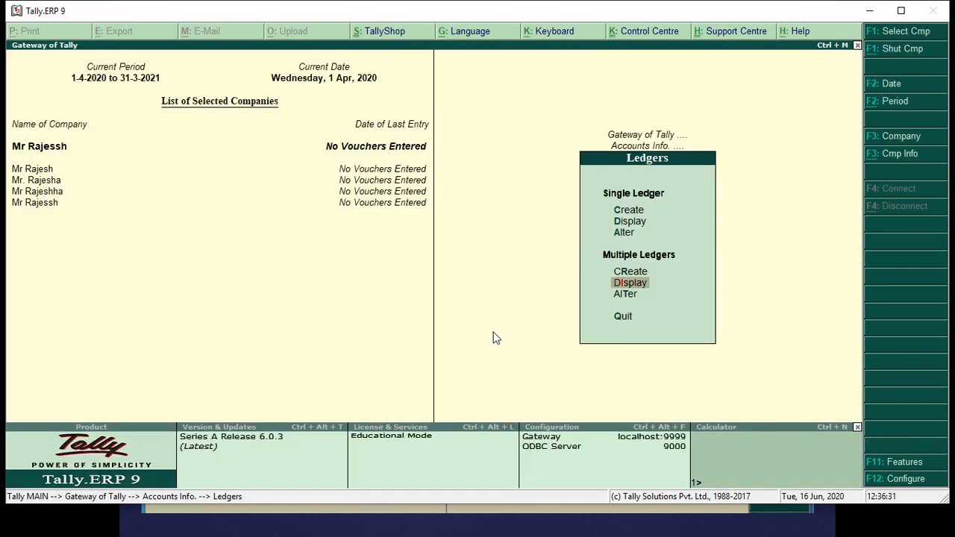
{"action": "key", "text": "Down"}
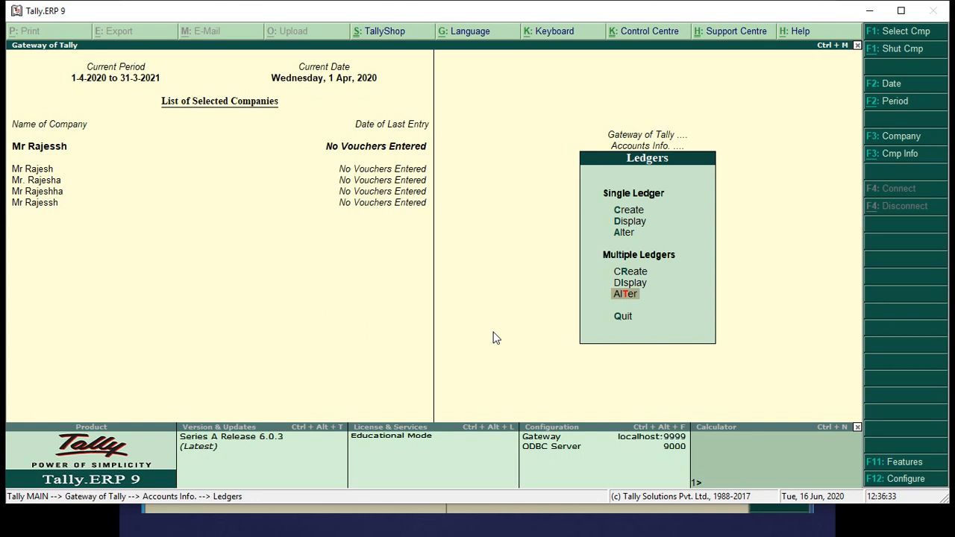
{"action": "key", "text": "Return"}
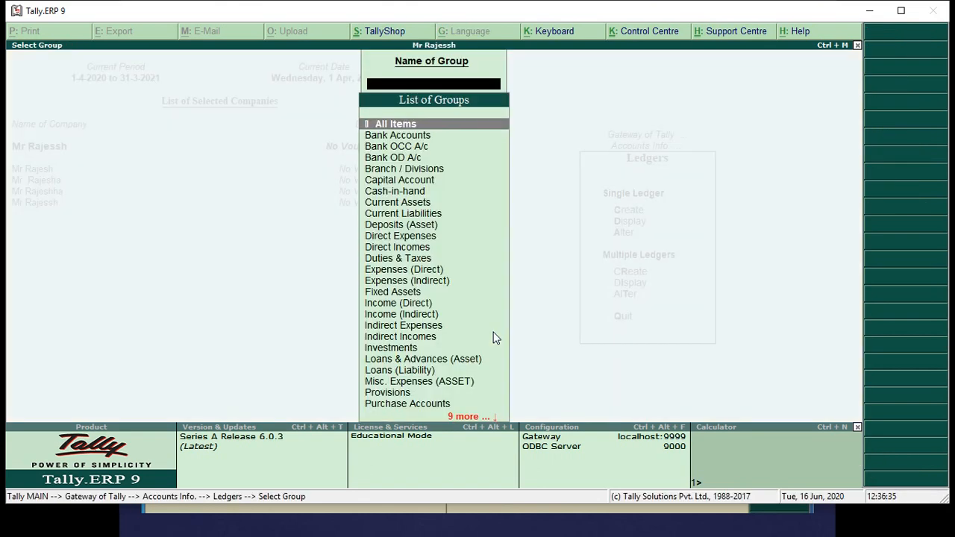
{"action": "key", "text": "Return"}
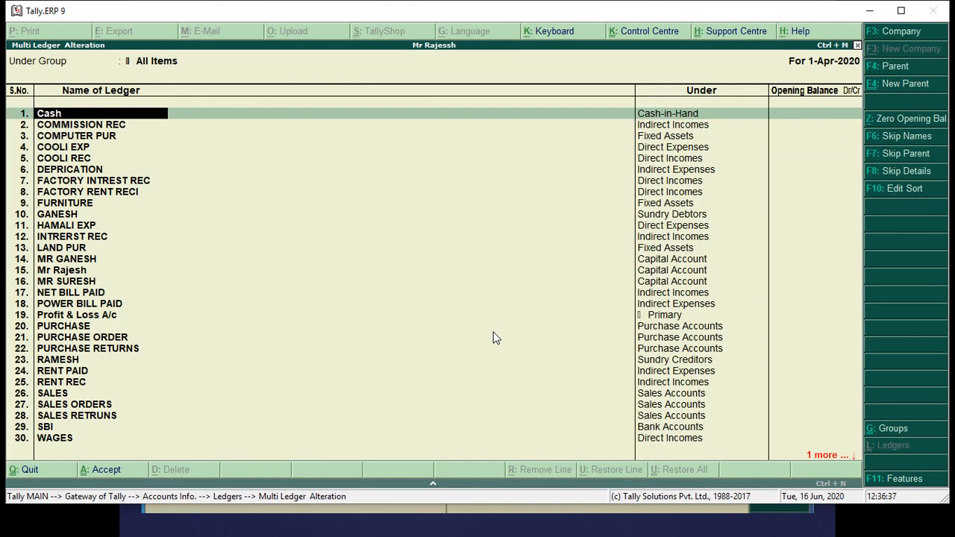
Rename the FACTORY RENT RECI ledger as FACTORY RENT RECEIVED, keeping it under Direct Incomes.
{"action": "key", "text": "Down"}
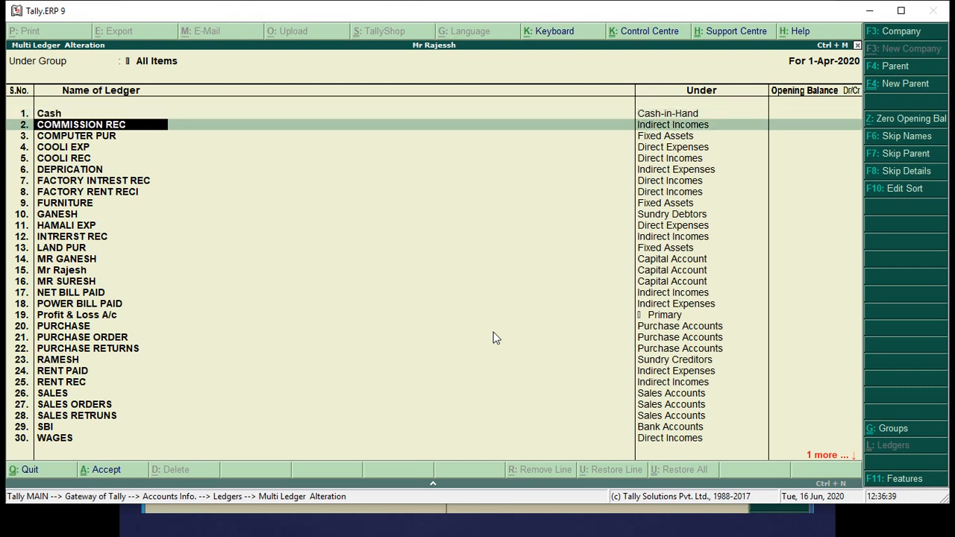
{"action": "key", "text": "Down"}
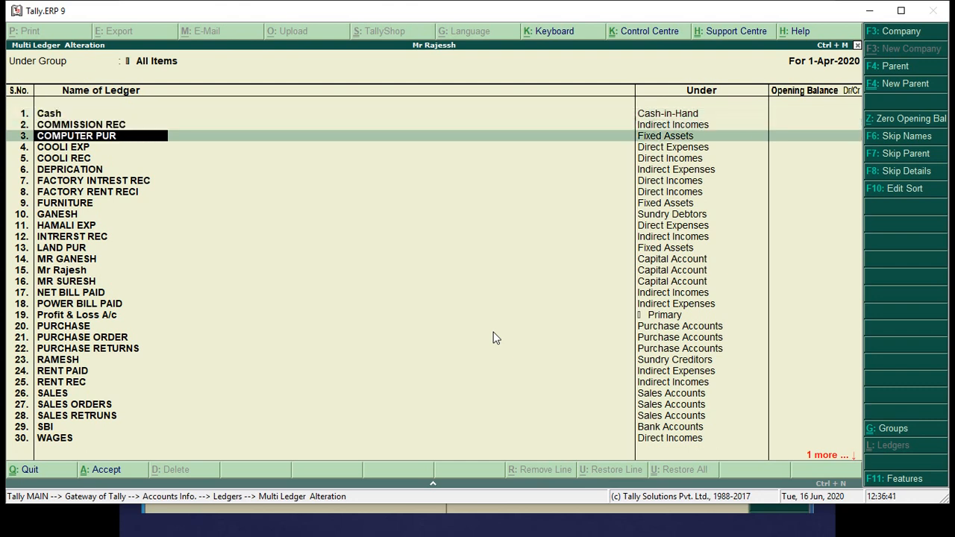
{"action": "key", "text": "Down"}
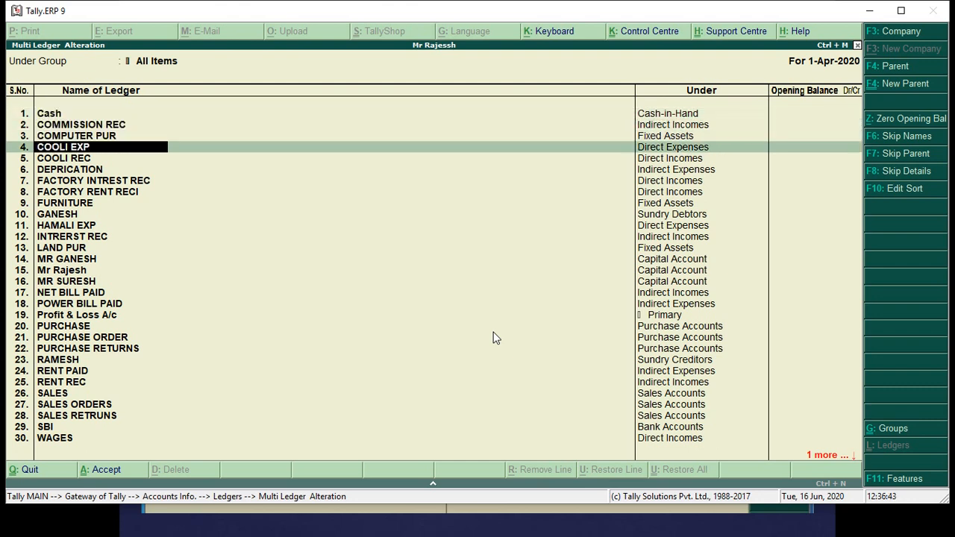
{"action": "key", "text": "Down"}
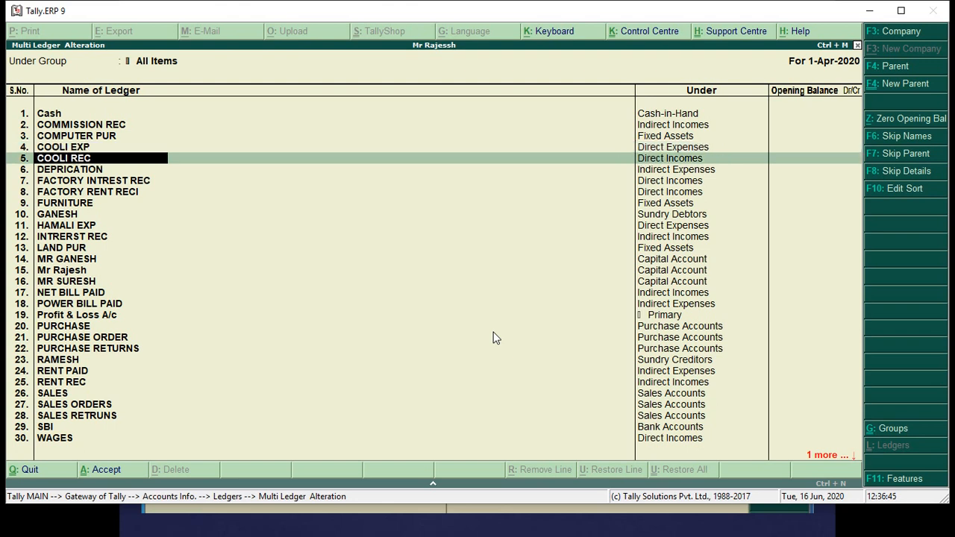
{"action": "key", "text": "Down"}
{"action": "key", "text": "Down"}
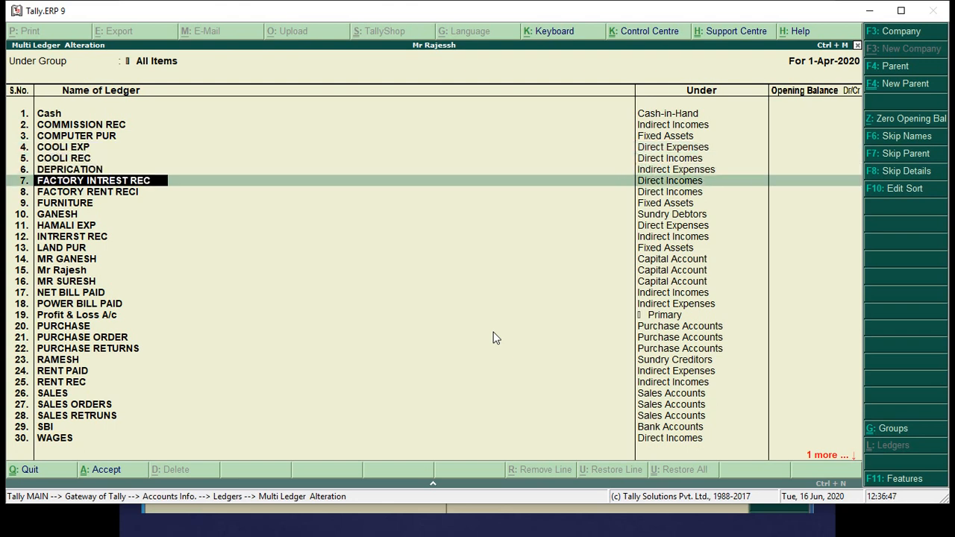
{"action": "key", "text": "Down"}
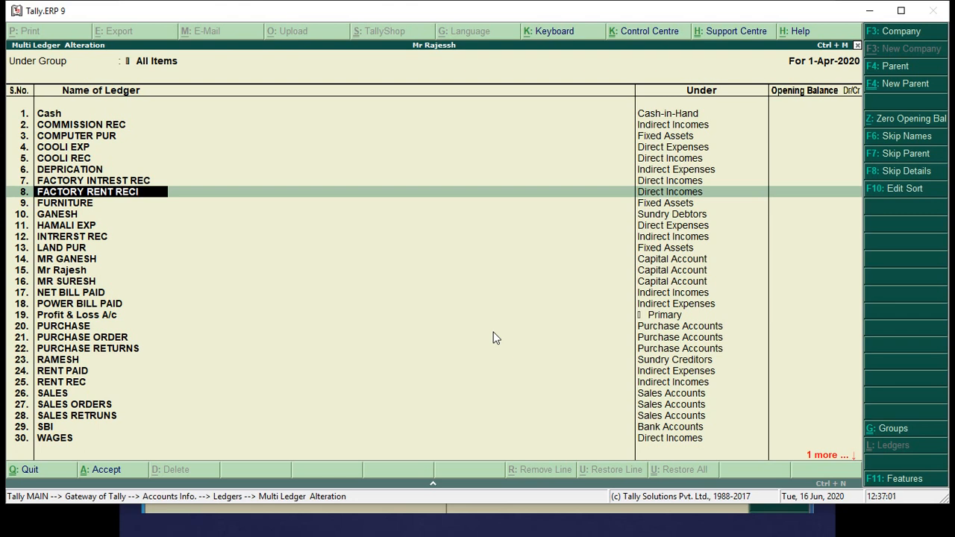
{"action": "type", "text": "E"}
{"action": "key", "text": "BackSpace"}
{"action": "type", "text": "EV"}
{"action": "key", "text": "BackSpace"}
{"action": "type", "text": "IVED"}
{"action": "key", "text": "Return"}
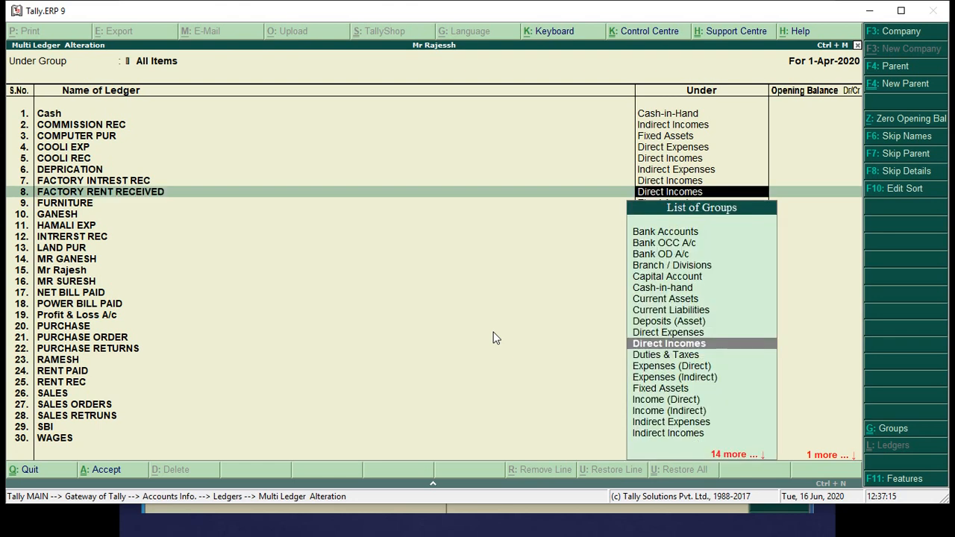
{"action": "key", "text": "Return"}
{"action": "key", "text": "Return"}
{"action": "key", "text": "Return"}
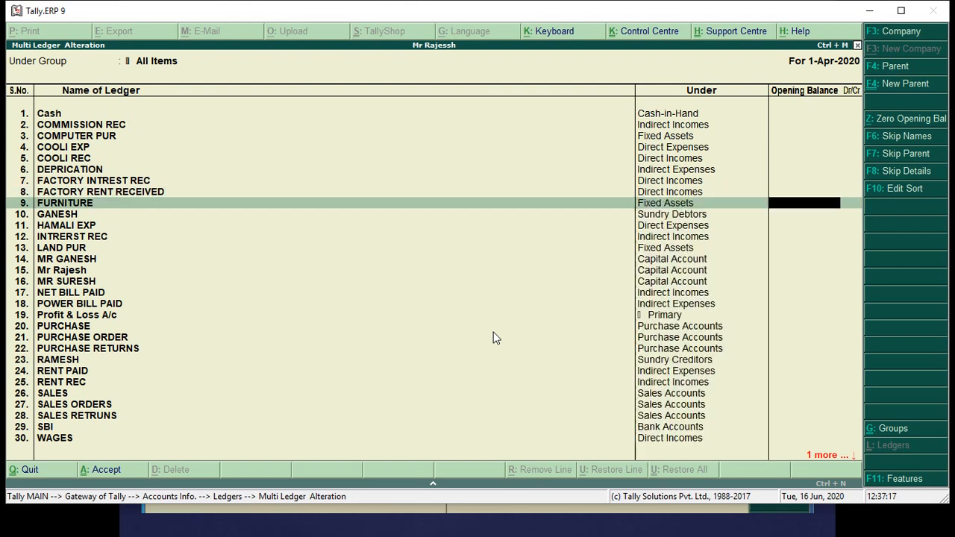
Go through the remaining ledger rows from FURNITURE onward, keeping their names and groups, and return to the first ledger.
{"action": "key", "text": "Return"}
{"action": "key", "text": "Return"}
{"action": "key", "text": "Return"}
{"action": "key", "text": "Return"}
{"action": "key", "text": "Return"}
{"action": "key", "text": "Return"}
{"action": "key", "text": "Return"}
{"action": "key", "text": "Return"}
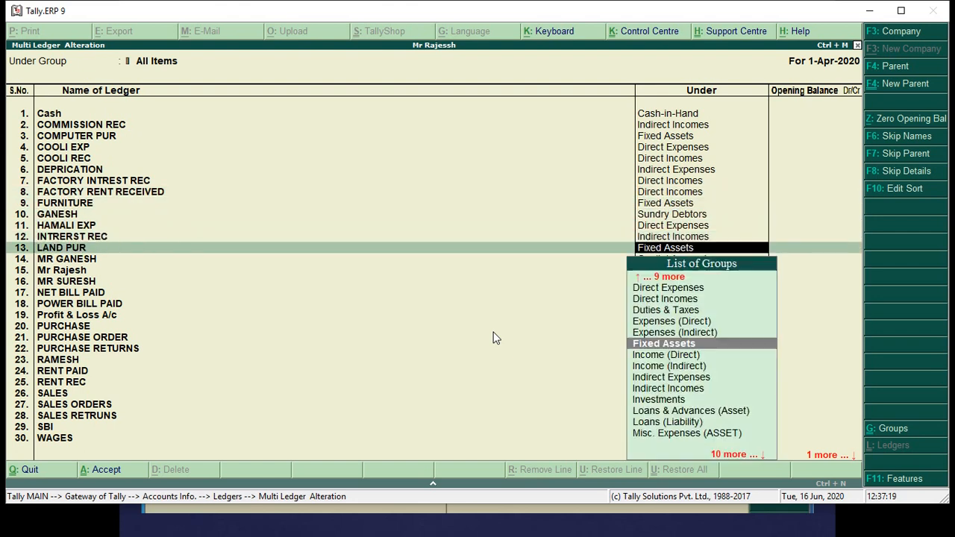
{"action": "key", "text": "Return"}
{"action": "key", "text": "Return"}
{"action": "key", "text": "Return"}
{"action": "key", "text": "Return"}
{"action": "key", "text": "Return"}
{"action": "key", "text": "Return"}
{"action": "key", "text": "Return"}
{"action": "key", "text": "Return"}
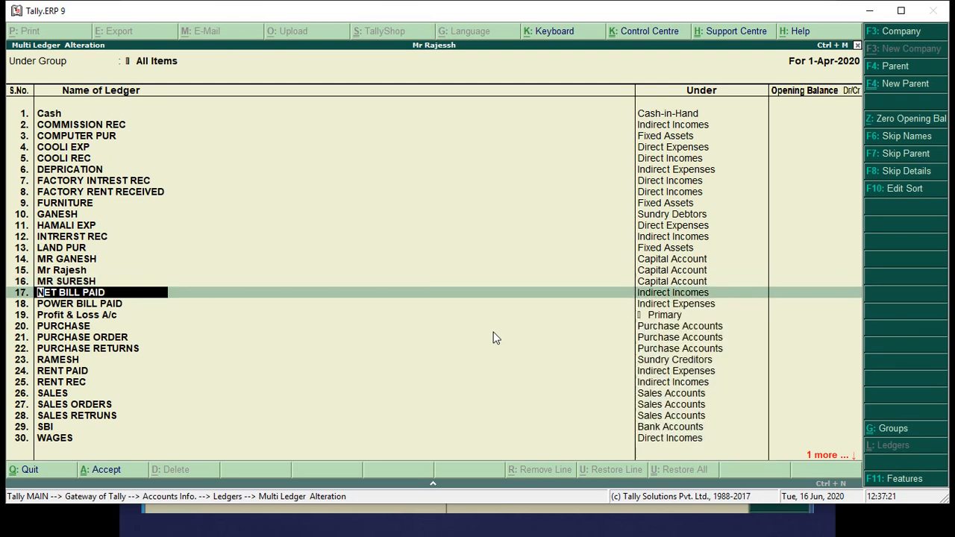
{"action": "key", "text": "Return"}
{"action": "key", "text": "Return"}
{"action": "key", "text": "Return"}
{"action": "key", "text": "Return"}
{"action": "key", "text": "Return"}
{"action": "key", "text": "Return"}
{"action": "key", "text": "Return"}
{"action": "key", "text": "Return"}
{"action": "key", "text": "Return"}
{"action": "key", "text": "Return"}
{"action": "key", "text": "Return"}
{"action": "key", "text": "Return"}
{"action": "key", "text": "Return"}
{"action": "key", "text": "Return"}
{"action": "key", "text": "Return"}
{"action": "key", "text": "Return"}
{"action": "key", "text": "Return"}
{"action": "key", "text": "Return"}
{"action": "key", "text": "Return"}
{"action": "key", "text": "Return"}
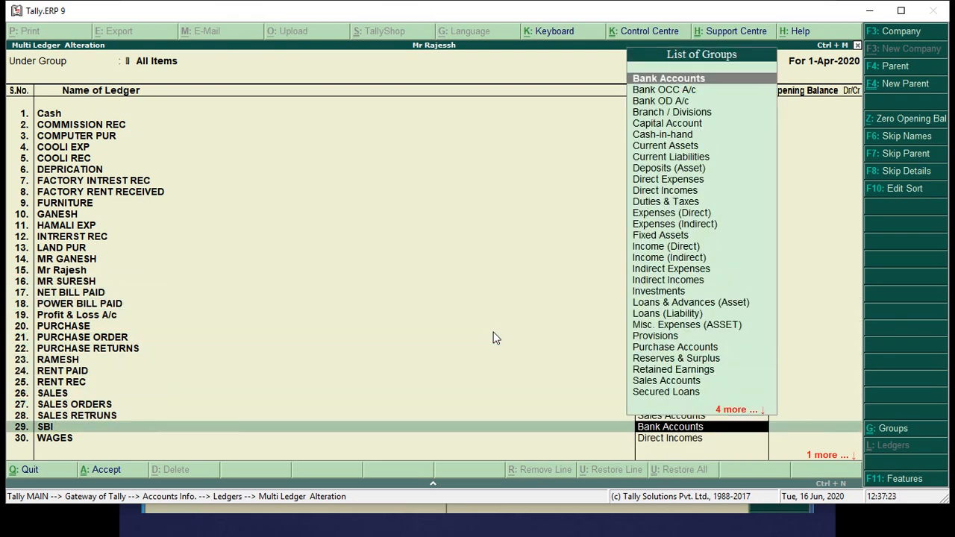
{"action": "key", "text": "Return"}
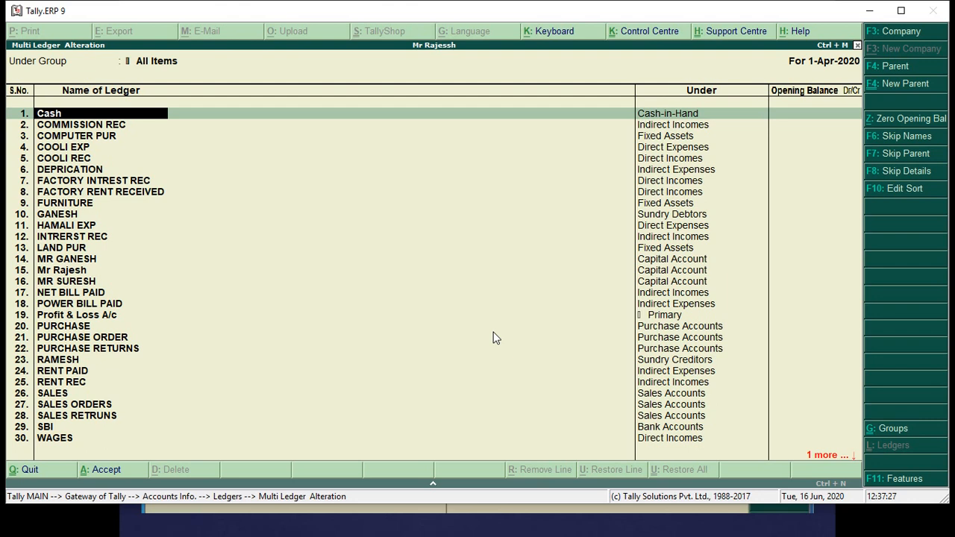
Remove the RENT PAID ledger from the multi-ledger alteration list by clearing its name.
{"action": "key", "text": "Down"}
{"action": "key", "text": "Down"}
{"action": "key", "text": "Down"}
{"action": "key", "text": "Down"}
{"action": "key", "text": "Down"}
{"action": "key", "text": "Down"}
{"action": "key", "text": "Down"}
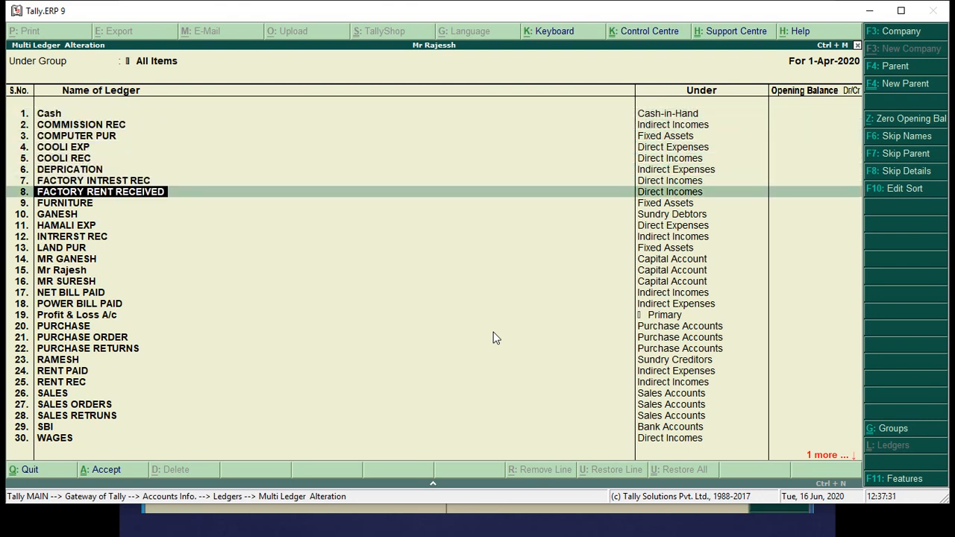
{"action": "key", "text": "Down"}
{"action": "key", "text": "Down"}
{"action": "key", "text": "Down"}
{"action": "key", "text": "Down"}
{"action": "key", "text": "Down"}
{"action": "key", "text": "Down"}
{"action": "key", "text": "Down"}
{"action": "key", "text": "Down"}
{"action": "key", "text": "Down"}
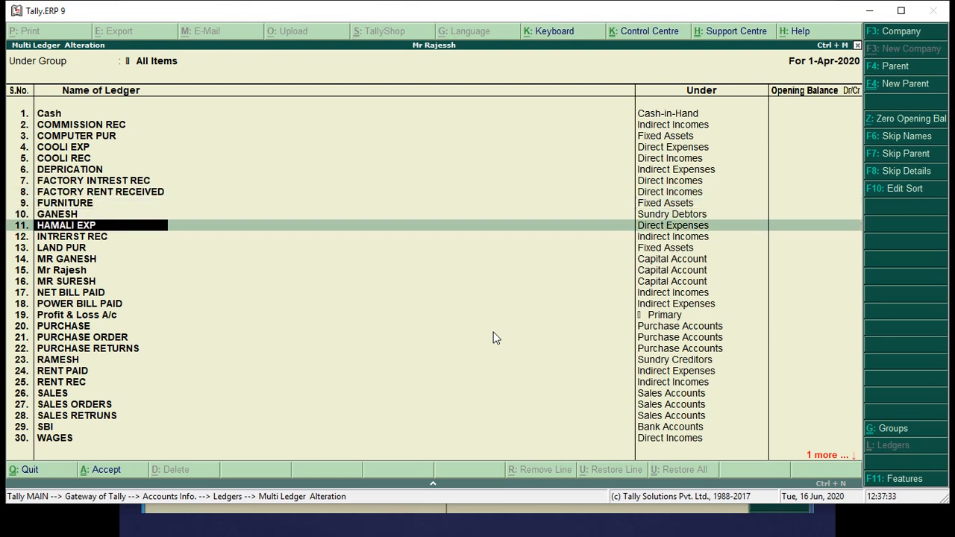
{"action": "key", "text": "Down"}
{"action": "key", "text": "Down"}
{"action": "key", "text": "Down"}
{"action": "key", "text": "Down"}
{"action": "key", "text": "Down"}
{"action": "key", "text": "Down"}
{"action": "key", "text": "Down"}
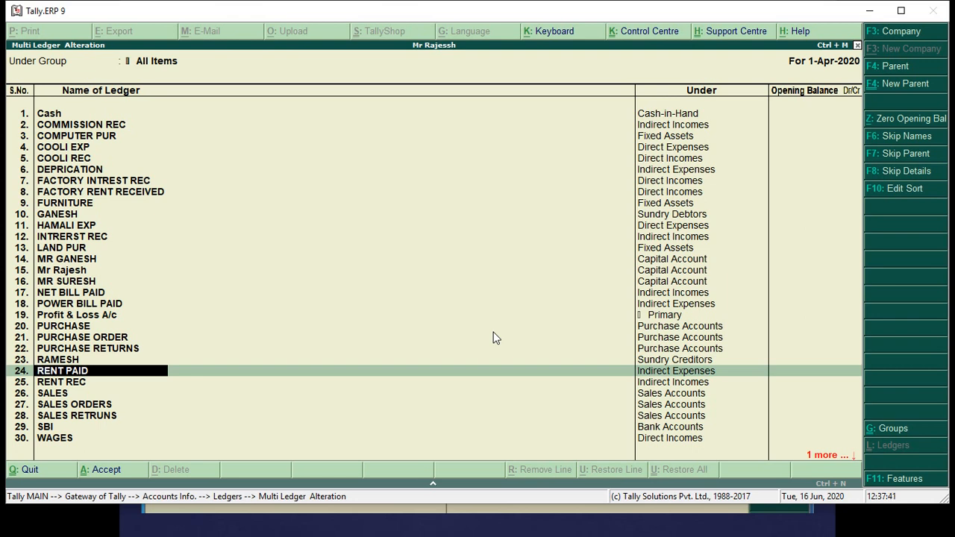
{"action": "key", "text": "Up"}
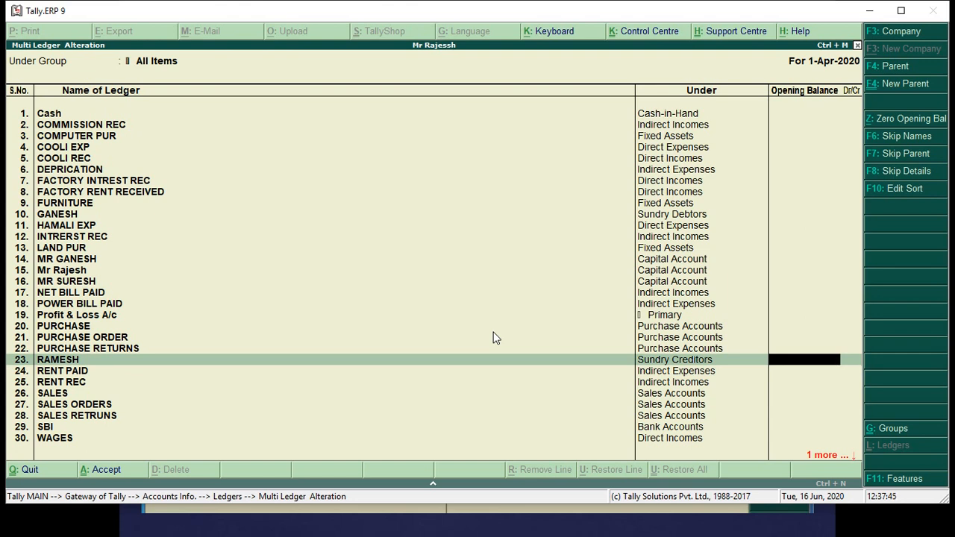
{"action": "key", "text": "Return"}
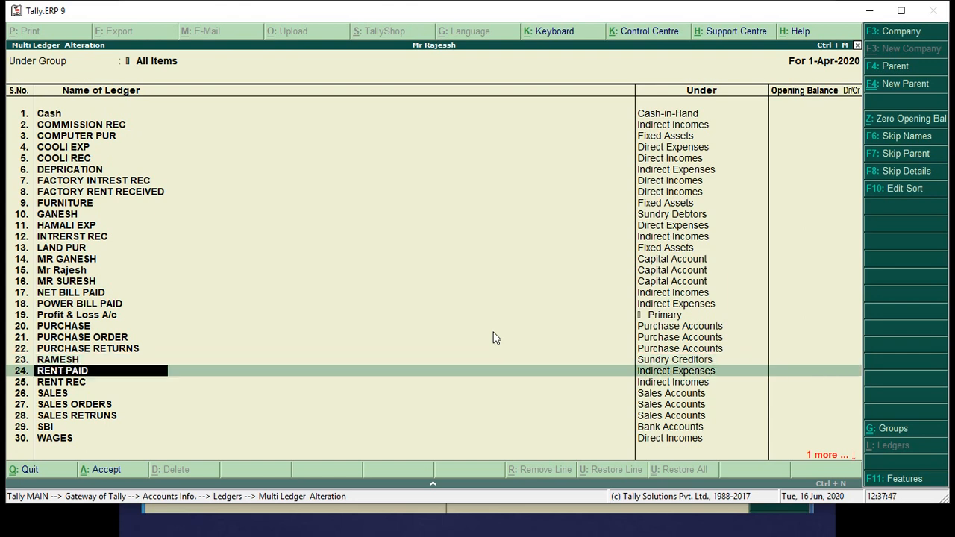
{"action": "key", "text": "Delete"}
{"action": "key", "text": "Delete"}
{"action": "key", "text": "Delete"}
{"action": "key", "text": "Delete"}
{"action": "key", "text": "Delete"}
{"action": "key", "text": "Delete"}
{"action": "key", "text": "Delete"}
{"action": "key", "text": "Delete"}
{"action": "key", "text": "Delete"}
{"action": "key", "text": "Return"}
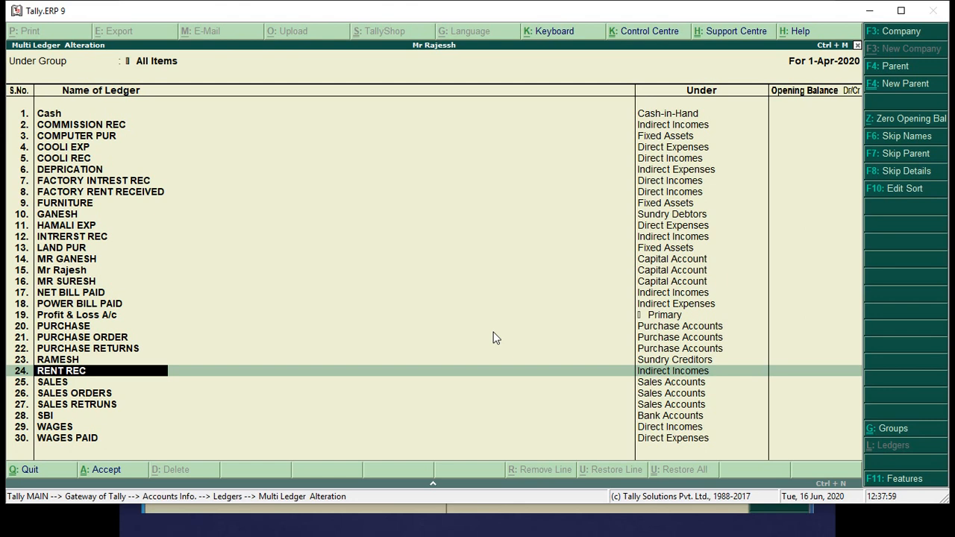
Remove the WAGES PAID ledger by clearing its name, and accept the multi-ledger alteration.
{"action": "key", "text": "Down"}
{"action": "key", "text": "Down"}
{"action": "key", "text": "Down"}
{"action": "key", "text": "Down"}
{"action": "key", "text": "Down"}
{"action": "key", "text": "Down"}
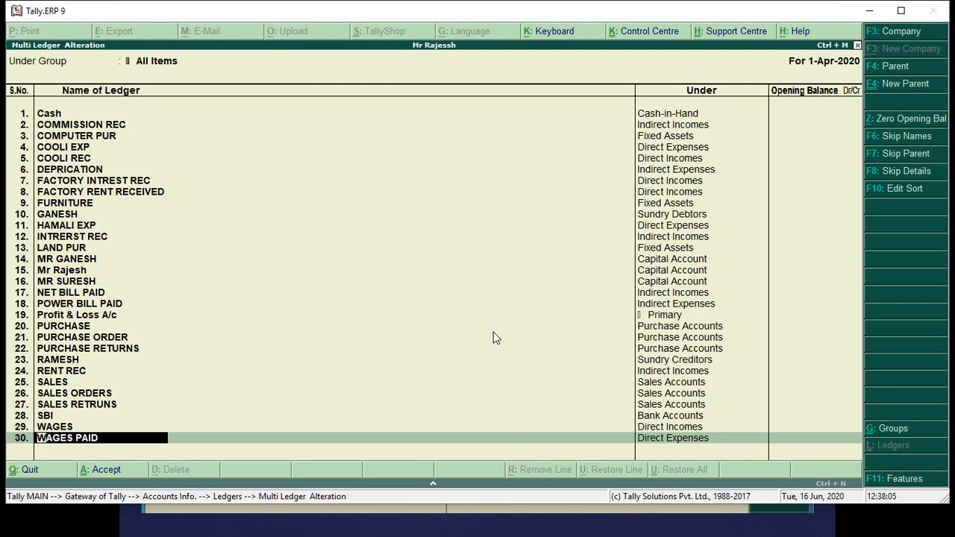
{"action": "key", "text": "Delete"}
{"action": "key", "text": "Delete"}
{"action": "key", "text": "Delete"}
{"action": "key", "text": "Delete"}
{"action": "key", "text": "Delete"}
{"action": "key", "text": "Delete"}
{"action": "key", "text": "Delete"}
{"action": "key", "text": "Delete"}
{"action": "key", "text": "Delete"}
{"action": "key", "text": "Delete"}
{"action": "key", "text": "Return"}
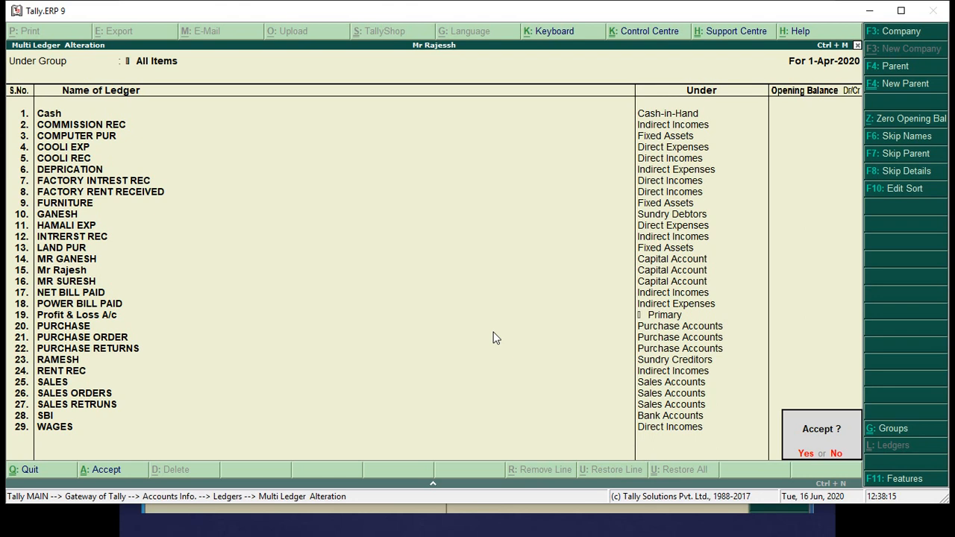
{"action": "key", "text": "y"}
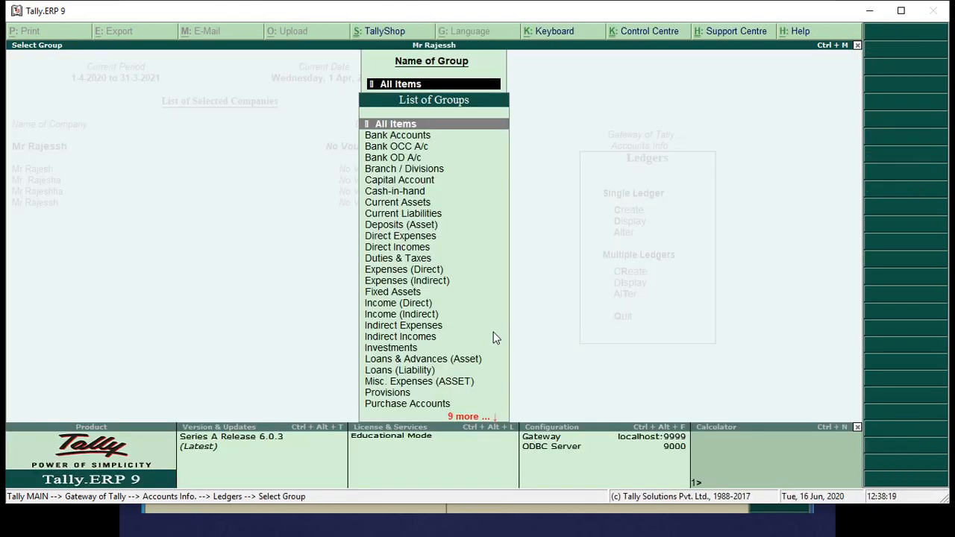
Leave the group selection for the Ledgers menu and switch to the PowerPoint slide show.
{"action": "key", "text": "BackSpace"}
{"action": "key", "text": "Escape"}
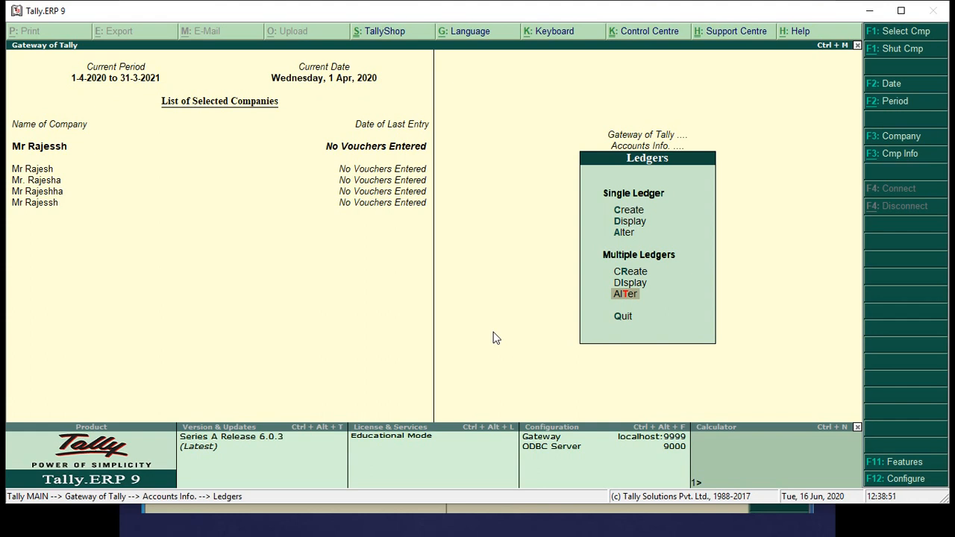
{"action": "key", "text": "alt+Tab"}
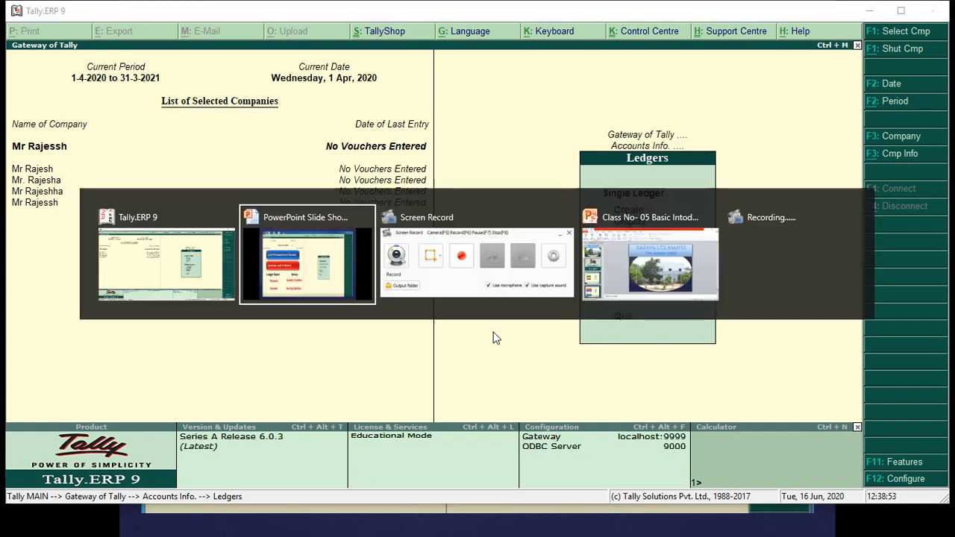